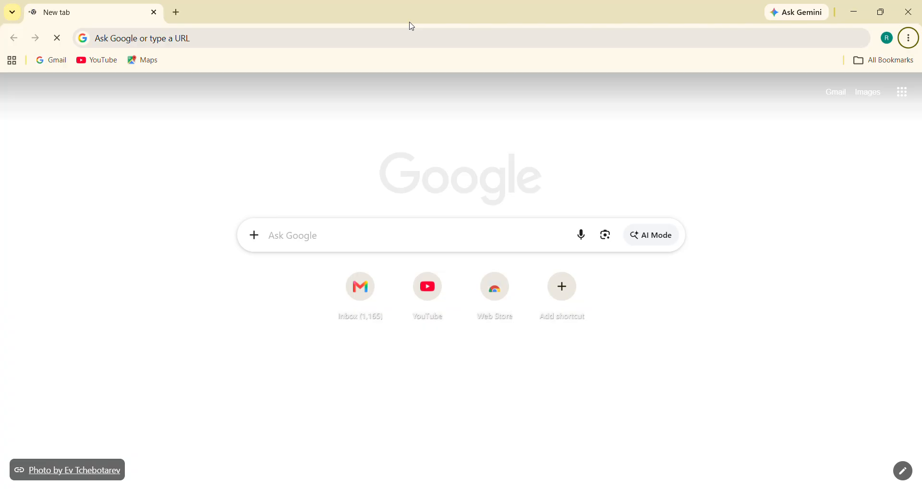
# Browse through the full list of Google apps on the new tab page
pyautogui.click(906, 89)
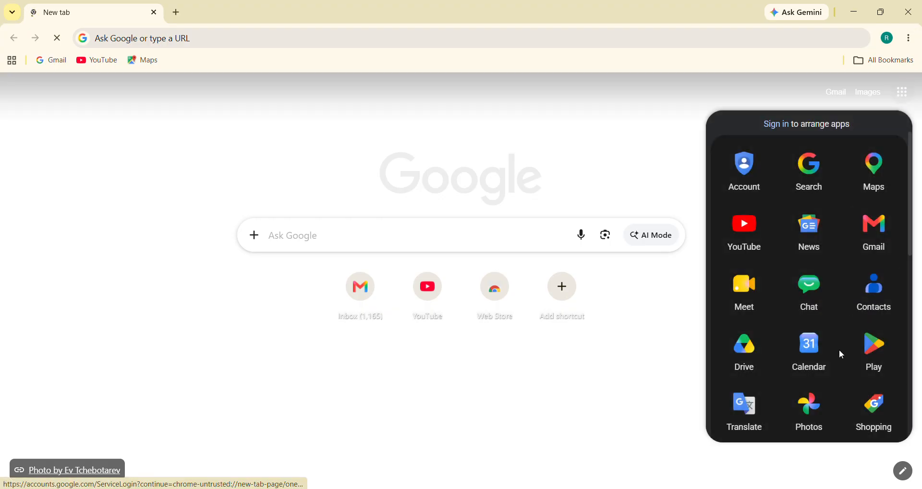
pyautogui.scroll(-5, 837, 377)
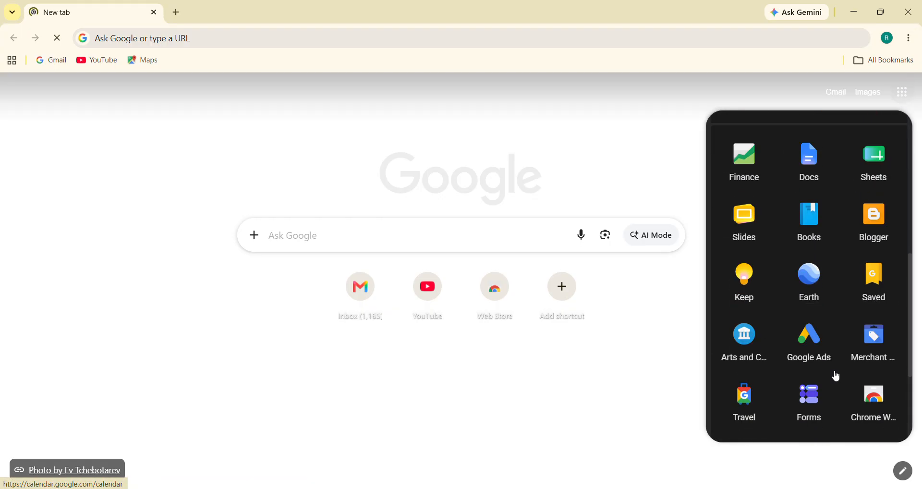
pyautogui.scroll(-3, 836, 376)
pyautogui.scroll(10, 836, 377)
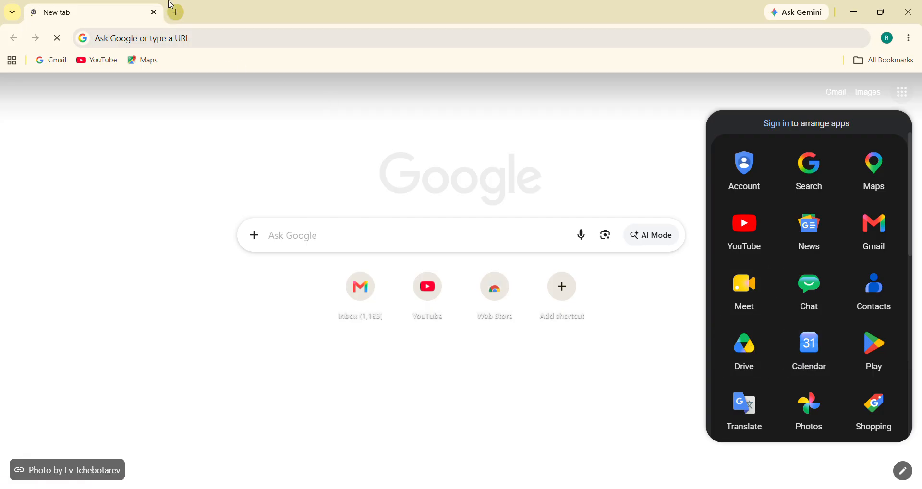
# Create a blank Google Sheets spreadsheet in a new browser tab
pyautogui.click(177, 23)
pyautogui.write('go')
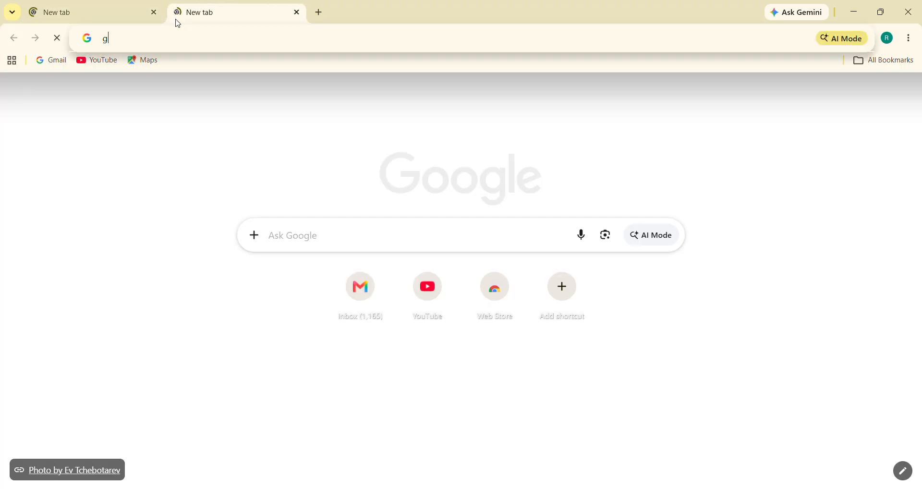
pyautogui.press('BackSpace')
pyautogui.press('BackSpace')
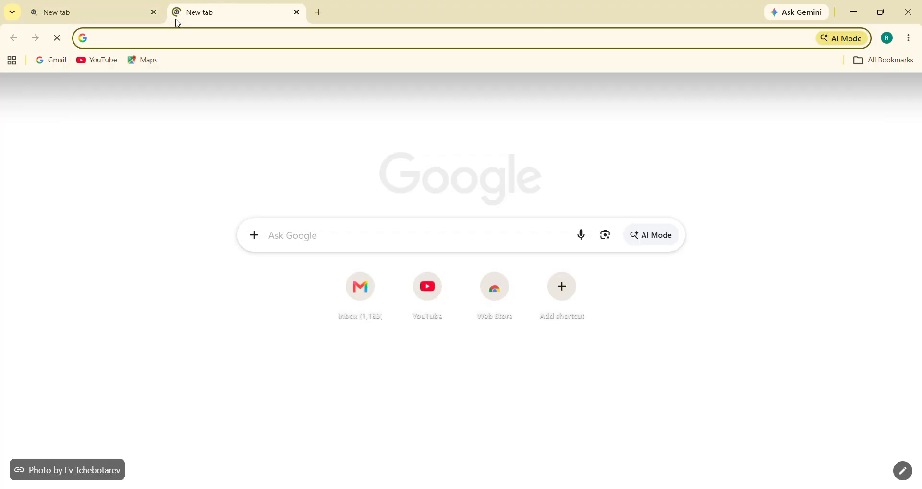
pyautogui.write('shee')
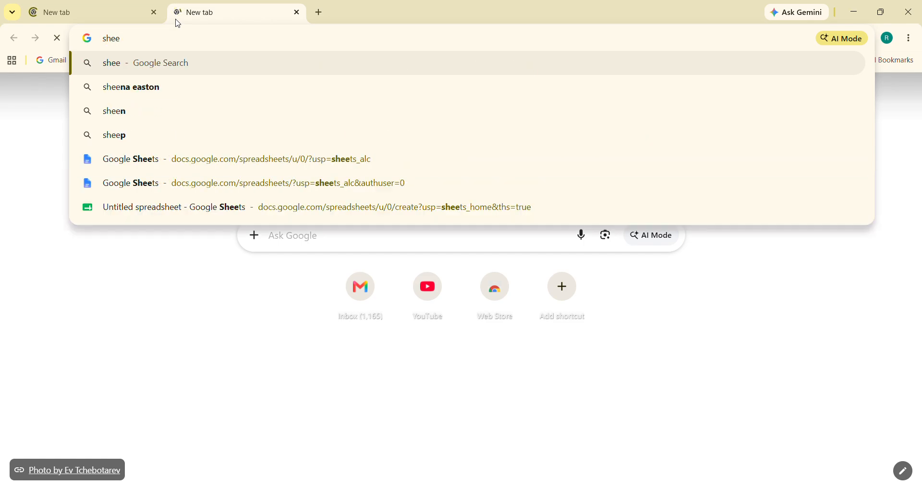
pyautogui.press('Down')
pyautogui.press('Down')
pyautogui.press('Down')
pyautogui.press('Down')
pyautogui.press('Down')
pyautogui.press('Down')
pyautogui.press('Return')
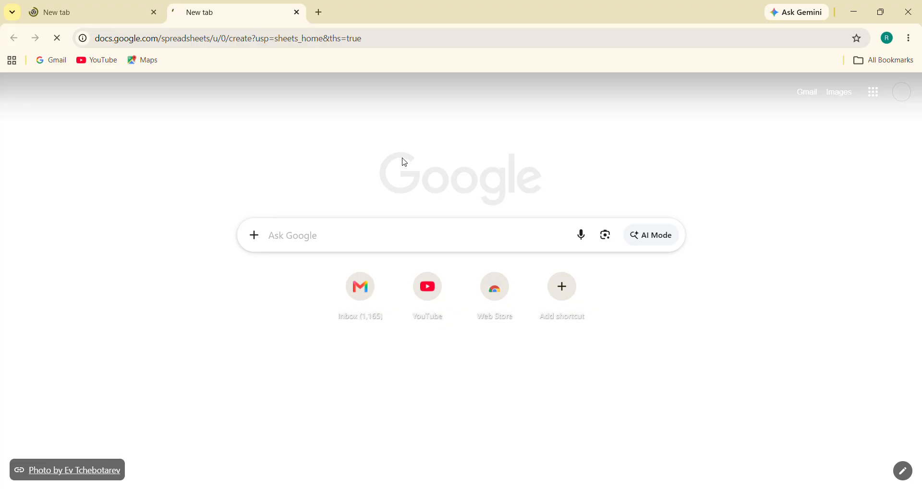
# Search Google for "google finance" in another new browser tab
pyautogui.click(318, 12)
pyautogui.write('g')
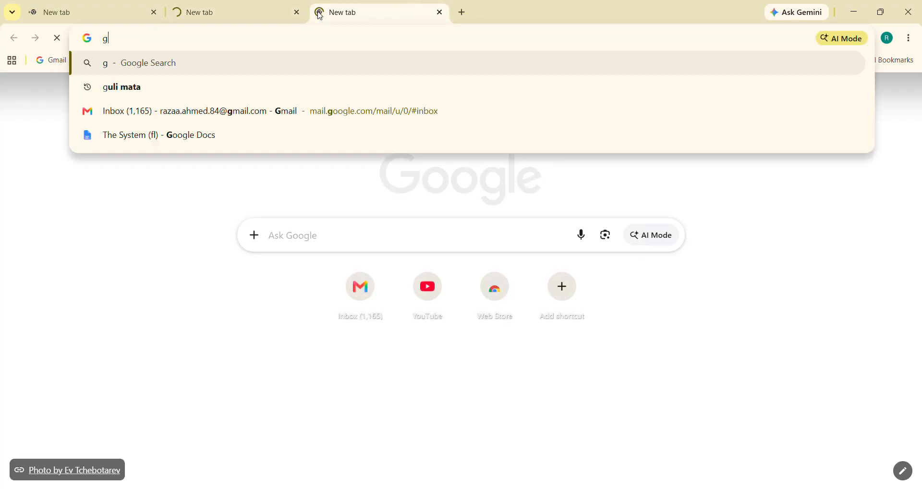
pyautogui.write('oogel')
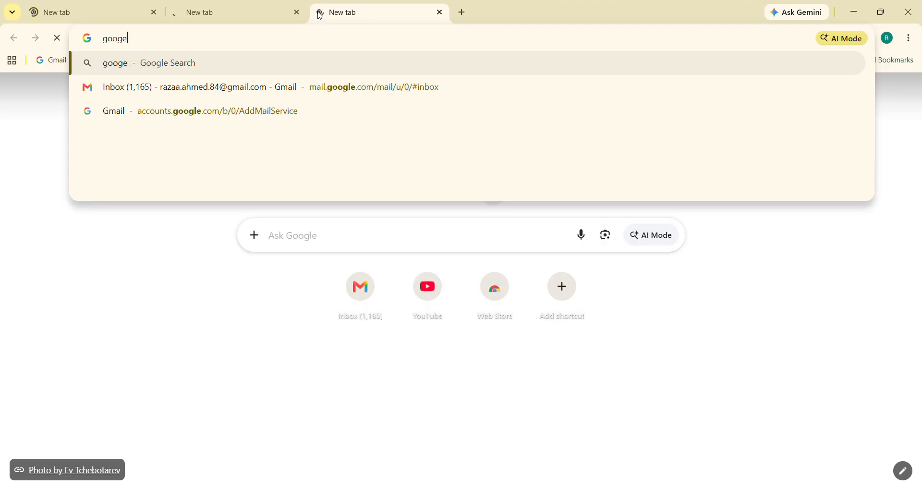
pyautogui.press('BackSpace')
pyautogui.press('BackSpace')
pyautogui.write('le finance')
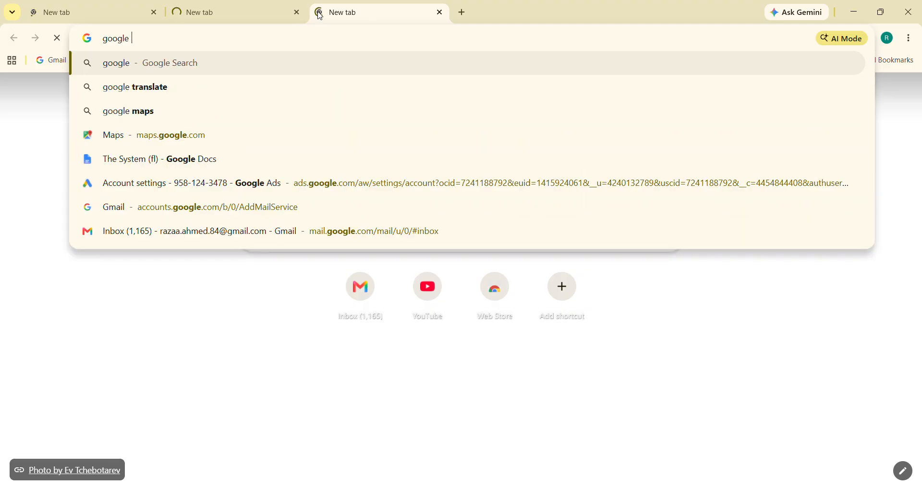
pyautogui.press('Return')
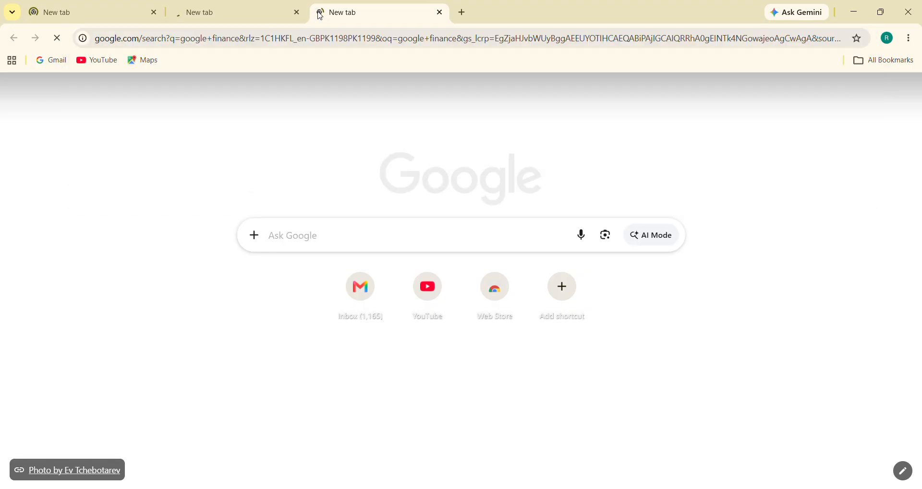
# Return to the untitled spreadsheet, rename it "Stock Market Tracker" and dismiss the offline notice
pyautogui.click(244, 14)
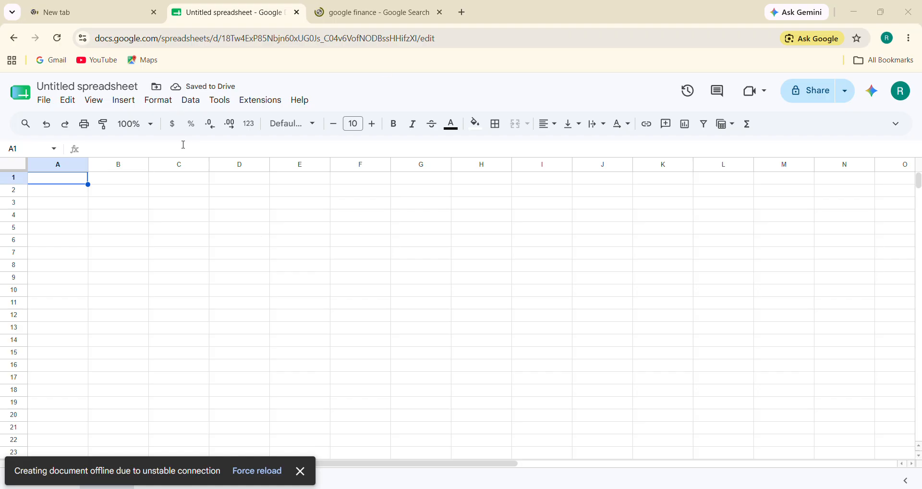
pyautogui.click(136, 90)
pyautogui.press('BackSpace')
pyautogui.press('BackSpace')
pyautogui.press('BackSpace')
pyautogui.press('BackSpace')
pyautogui.press('BackSpace')
pyautogui.press('BackSpace')
pyautogui.press('BackSpace')
pyautogui.press('BackSpace')
pyautogui.press('BackSpace')
pyautogui.press('BackSpace')
pyautogui.press('BackSpace')
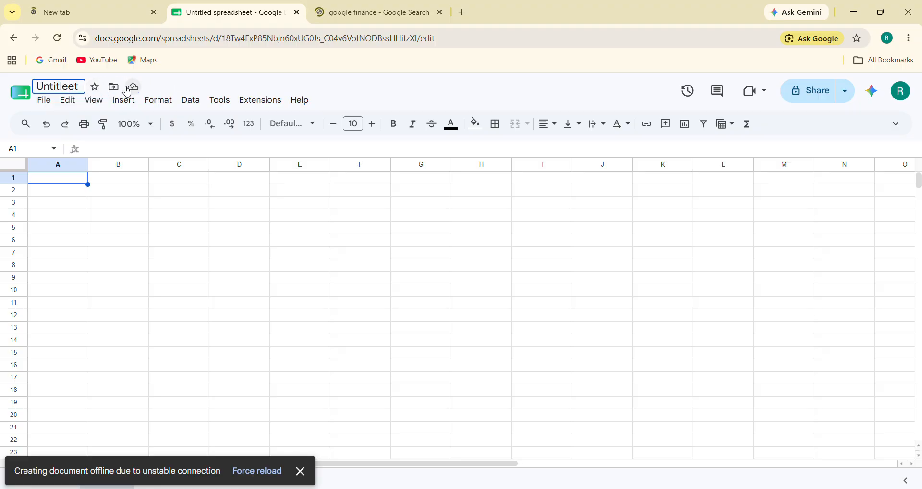
pyautogui.press('BackSpace')
pyautogui.press('BackSpace')
pyautogui.press('BackSpace')
pyautogui.press('BackSpace')
pyautogui.press('BackSpace')
pyautogui.press('BackSpace')
pyautogui.press('BackSpace')
pyautogui.press('Delete')
pyautogui.press('Delete')
pyautogui.write('St')
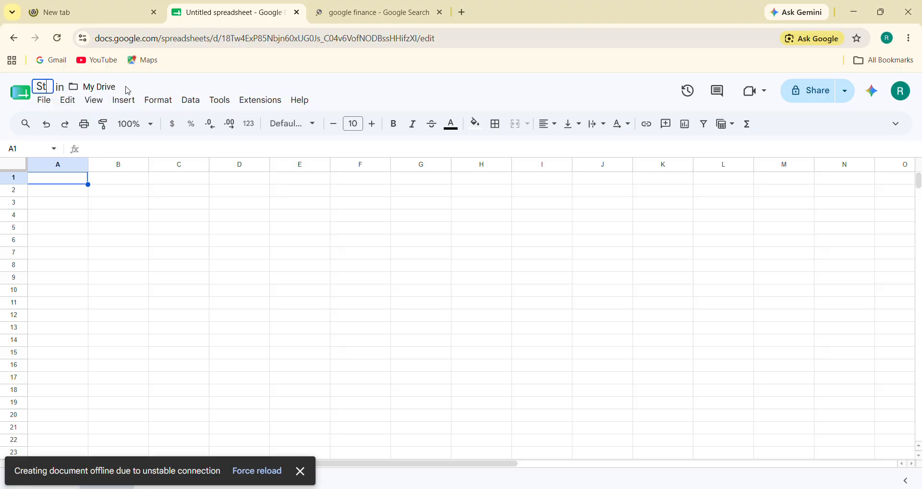
pyautogui.write('ock Market')
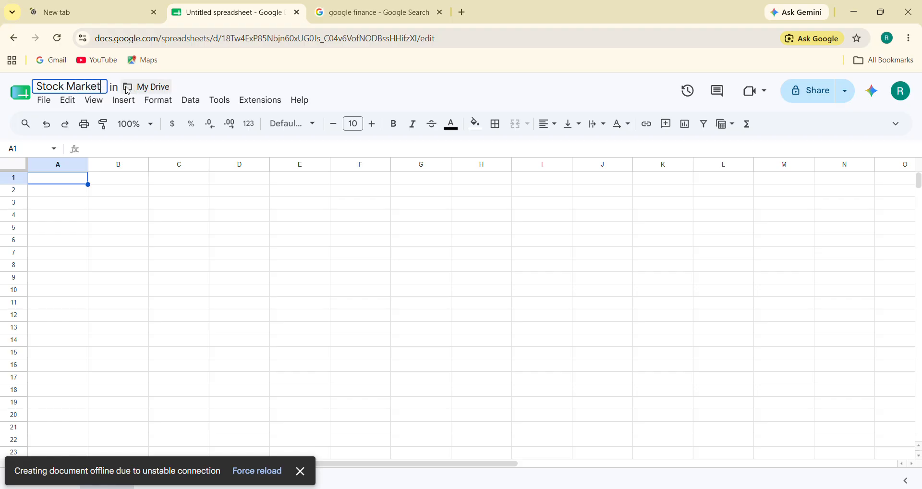
pyautogui.write(' Tracker')
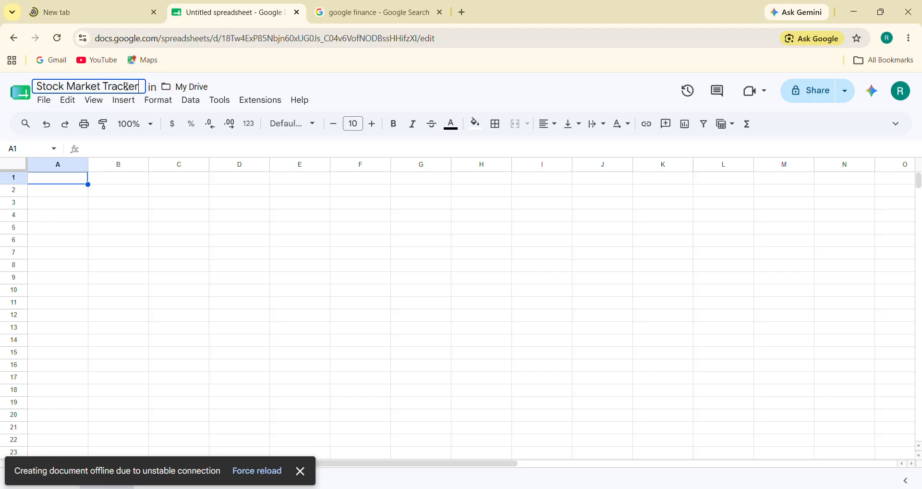
pyautogui.click(160, 226)
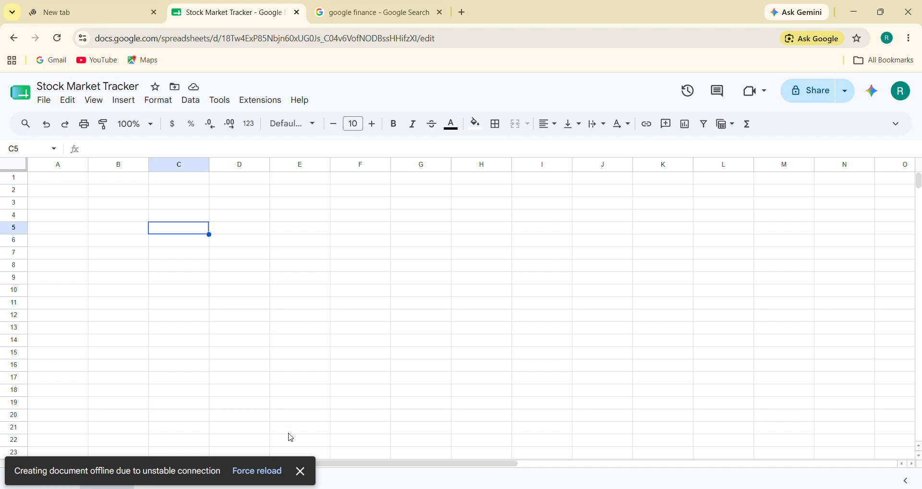
pyautogui.click(302, 474)
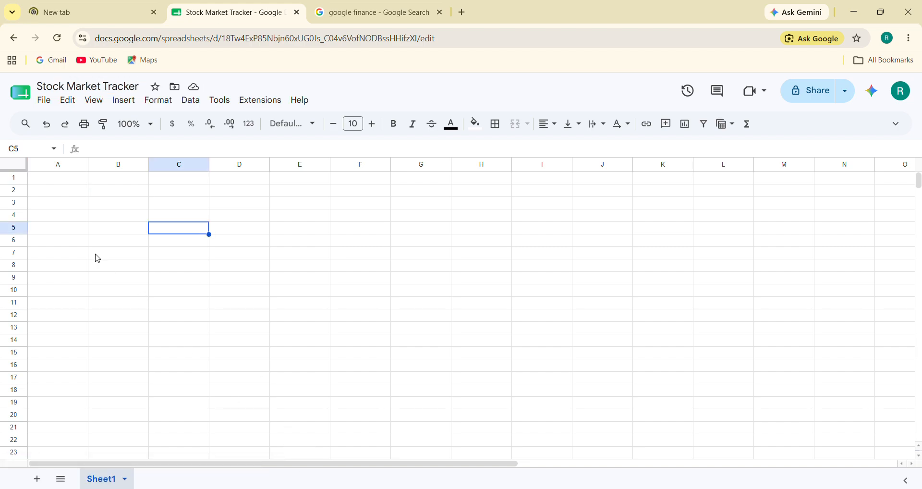
# Enter the header Ticker in A1 in bold, with the symbol AAPL below it in A2
pyautogui.click(79, 181)
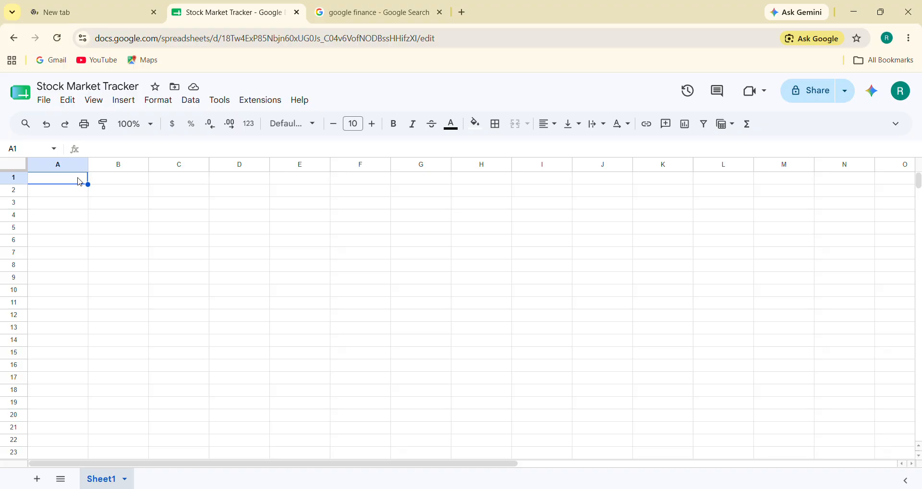
pyautogui.write('Ticker')
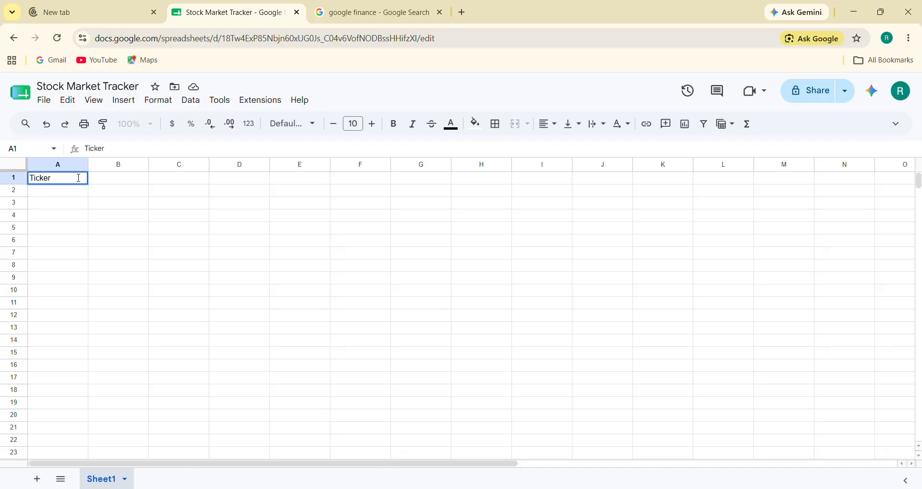
pyautogui.press('Return')
pyautogui.click(80, 182)
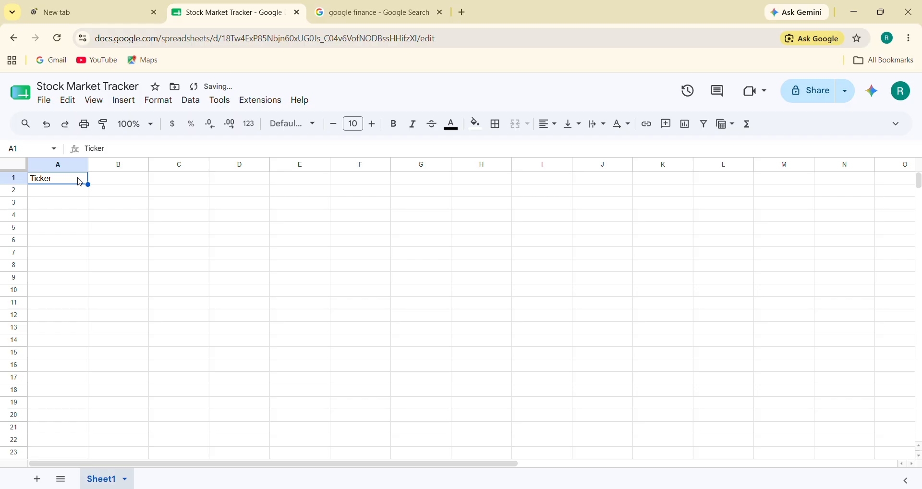
pyautogui.press('Down')
pyautogui.press('Up')
pyautogui.press('Down')
pyautogui.write('AAPL')
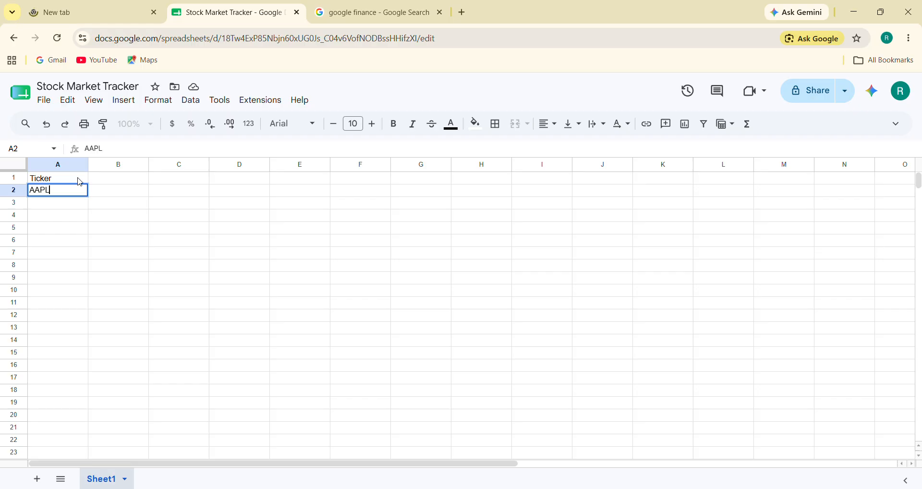
pyautogui.press('Return')
pyautogui.press('Up')
pyautogui.press('Up')
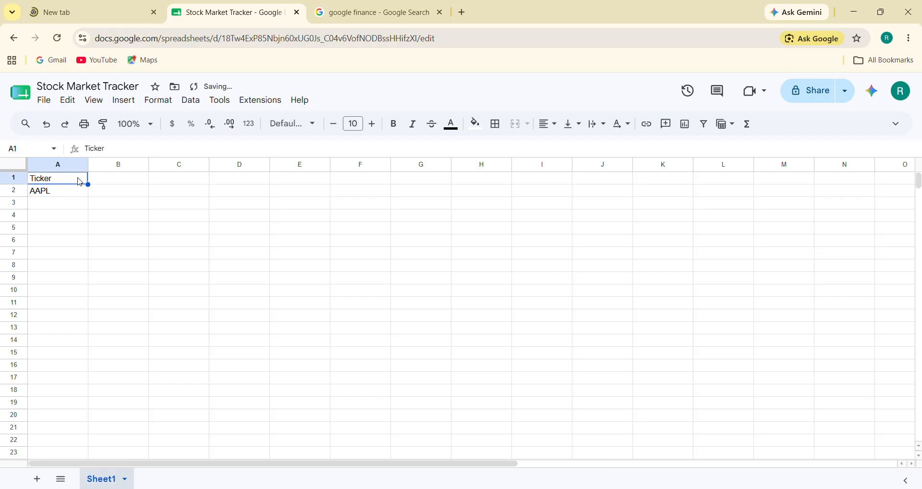
pyautogui.hotkey('ctrl', 'b')
# Add the column headers Name in B1 and Price in C1
pyautogui.press('Right')
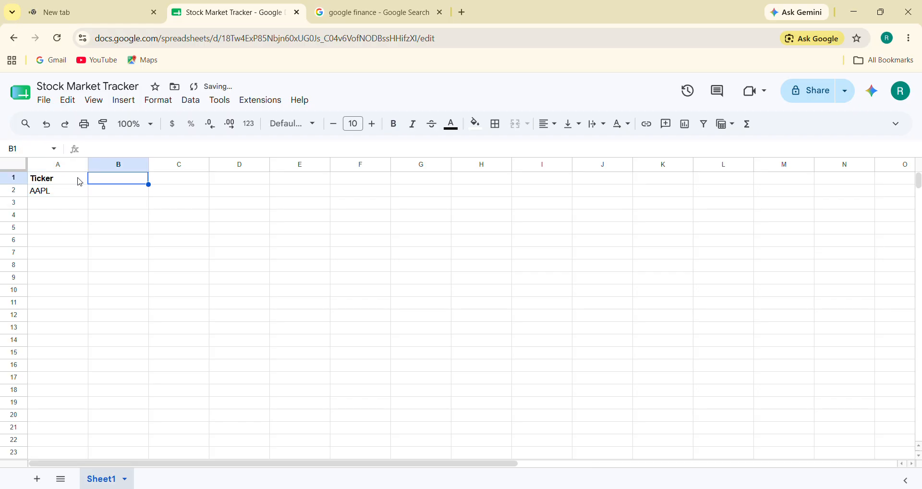
pyautogui.write('Name')
pyautogui.press('Return')
pyautogui.press('Up')
pyautogui.press('Right')
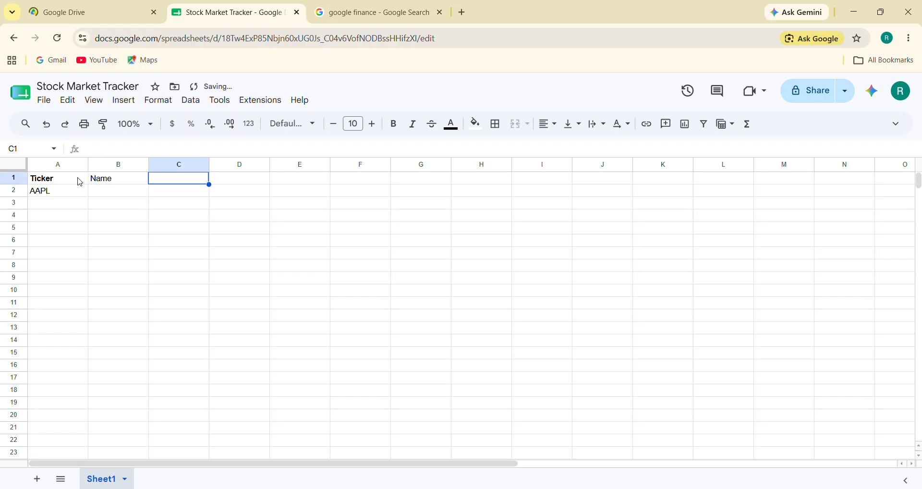
pyautogui.write('Price')
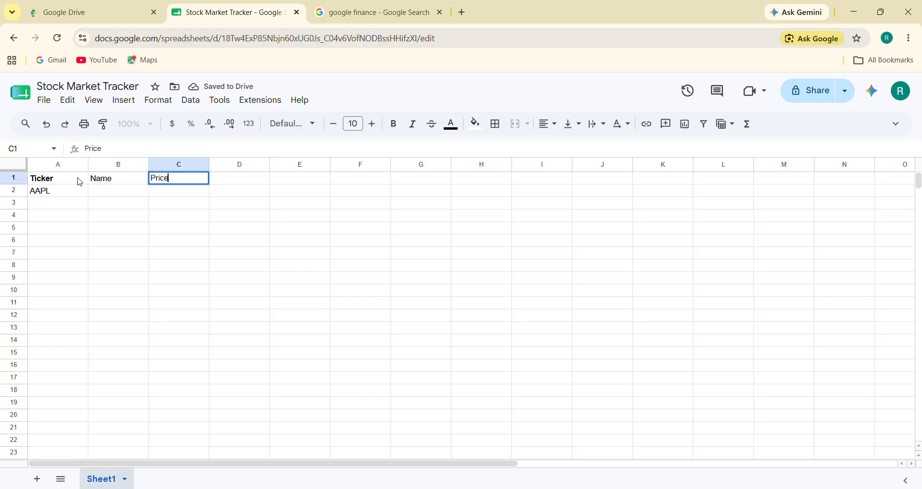
# Enter the column header ChangePct in D1, correcting its spelling
pyautogui.press('Tab')
pyautogui.write('ChnagePct')
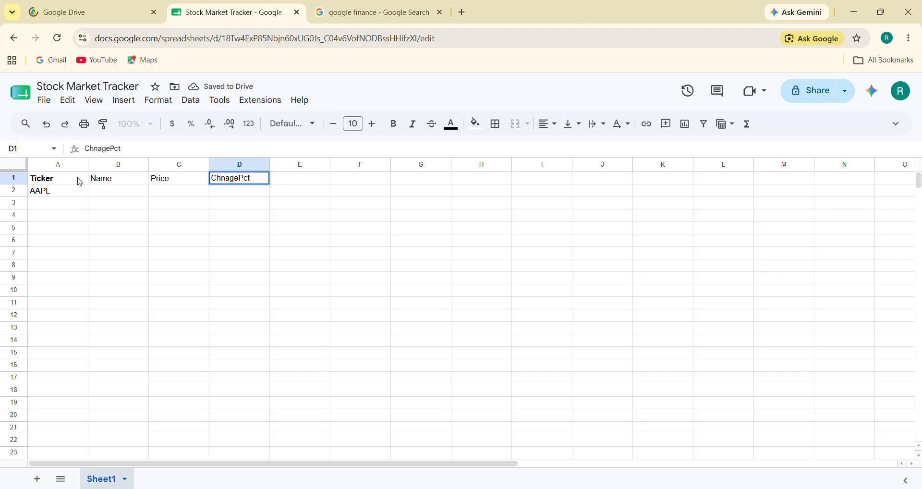
pyautogui.press('Tab')
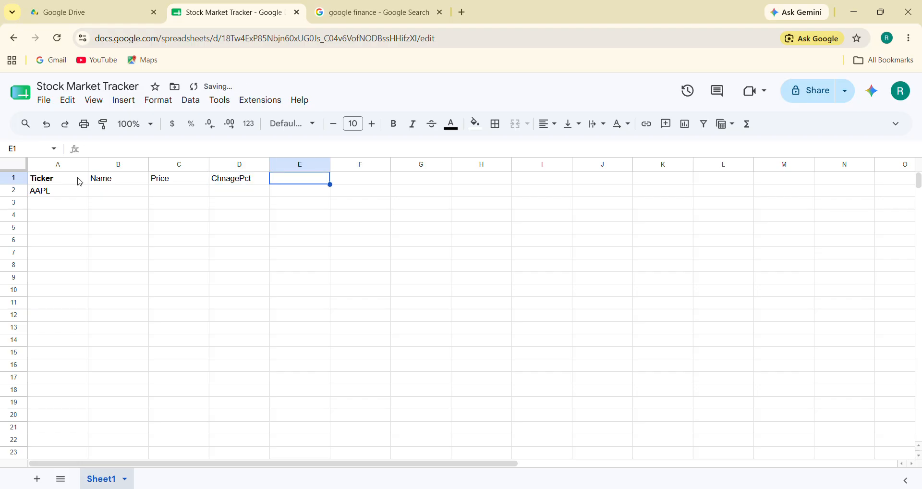
pyautogui.press('Left')
pyautogui.press('Return')
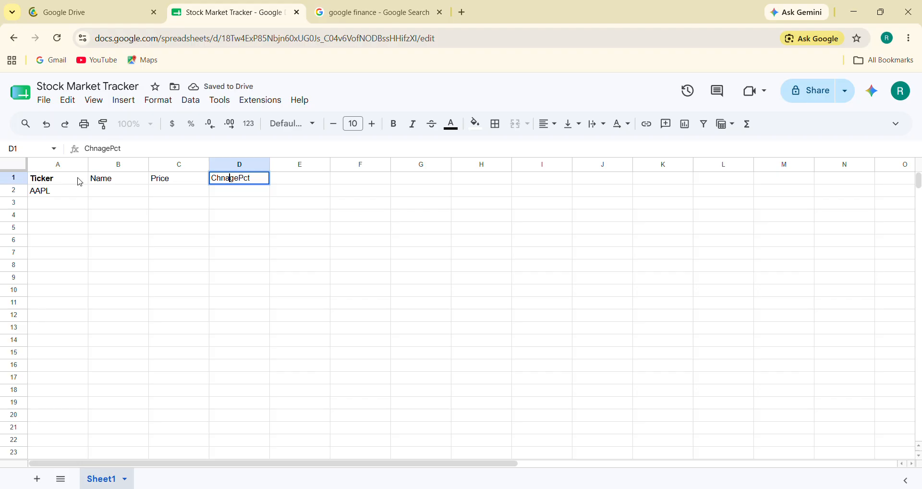
pyautogui.press('Left')
pyautogui.press('Left')
pyautogui.hotkey('shift', 'Left')
pyautogui.hotkey('shift', 'Left')
pyautogui.write('an')
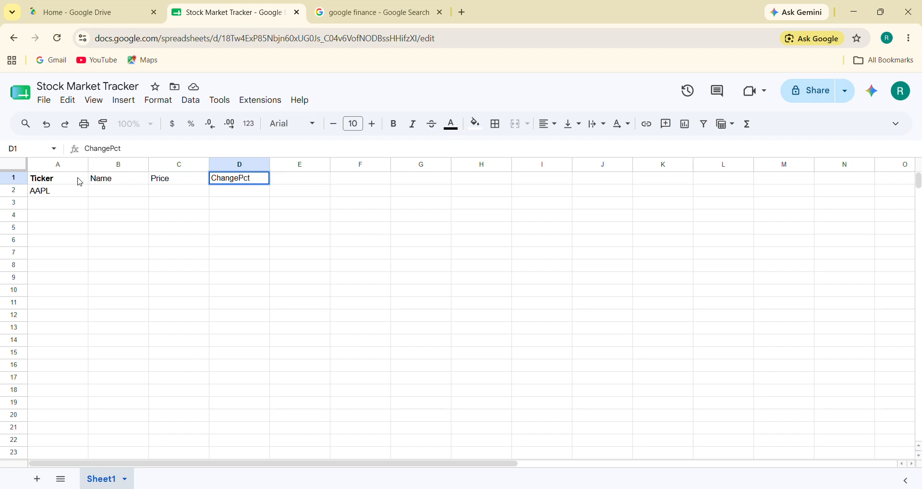
# Add the column headers Volume in E1 and 1Yr Trend in F1
pyautogui.press('Tab')
pyautogui.write('Vol')
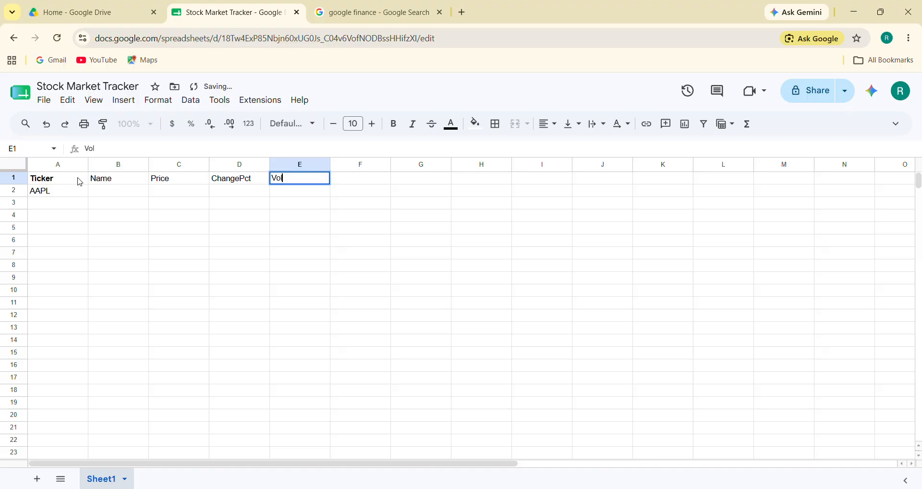
pyautogui.write('ume')
pyautogui.press('Return')
pyautogui.press('Up')
pyautogui.press('Right')
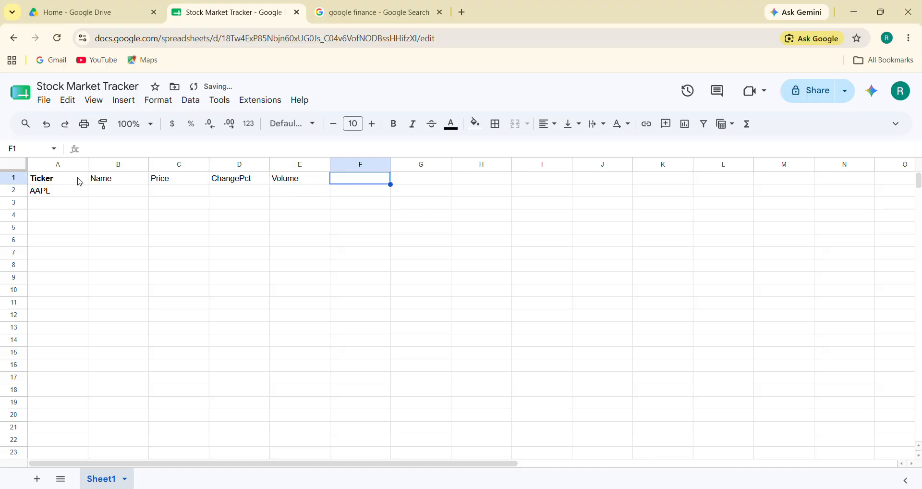
pyautogui.write('1')
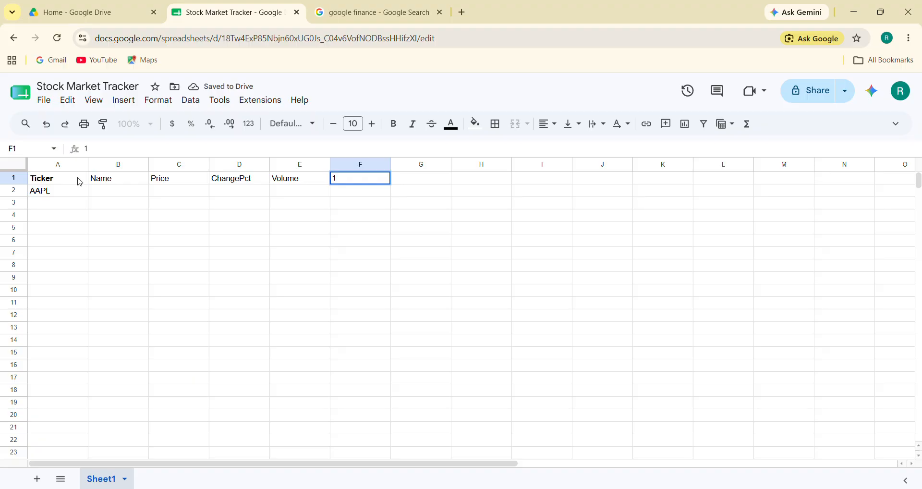
pyautogui.write('Yr Trend')
pyautogui.press('Return')
# Make the whole header row A1:F1 bold
pyautogui.press('Up')
pyautogui.keyDown('shift'); pyautogui.click(80, 182); pyautogui.keyUp('shift')
pyautogui.hotkey('ctrl', 'b')
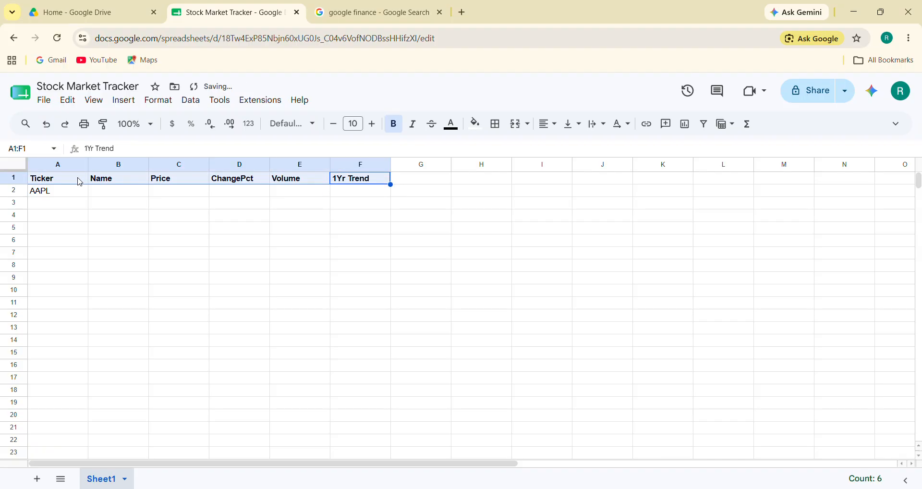
# Set the sheet zoom to 125% and the font size of all cells to 12
pyautogui.click(13, 164)
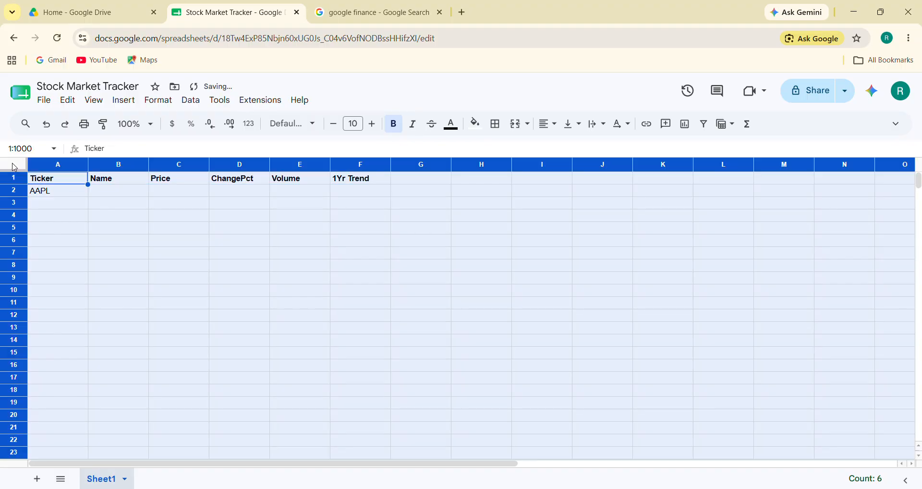
pyautogui.click(150, 124)
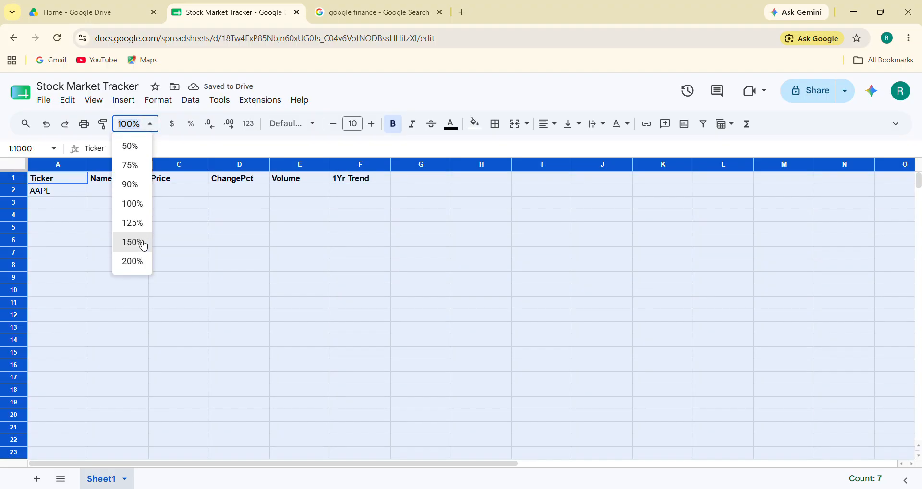
pyautogui.click(135, 224)
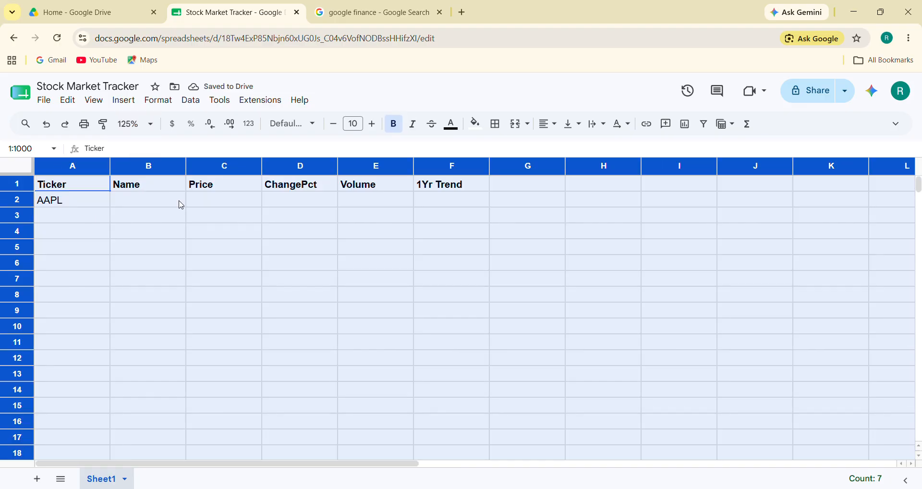
pyautogui.click(374, 125)
pyautogui.click(375, 125)
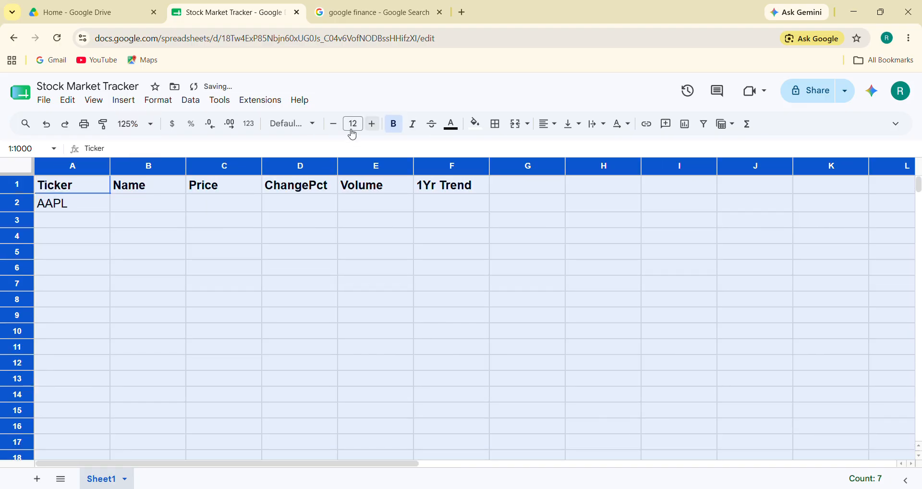
# Enter =GOOGLEFINANCE(A2,$B$1) in B2 to fetch the company name for the AAPL ticker
pyautogui.click(132, 210)
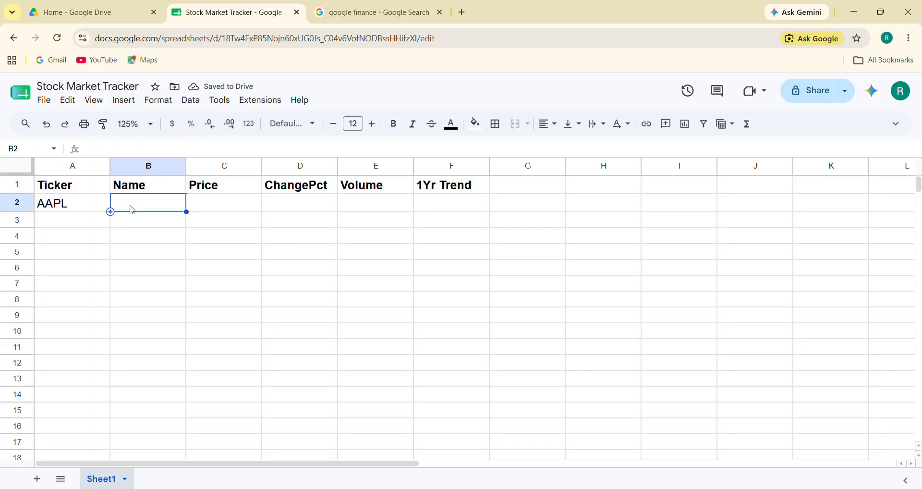
pyautogui.click(65, 212)
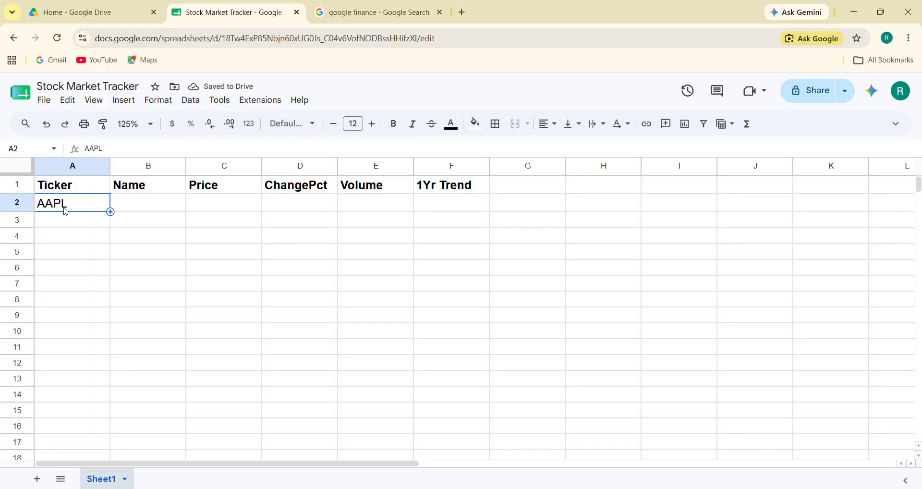
pyautogui.press('Tab')
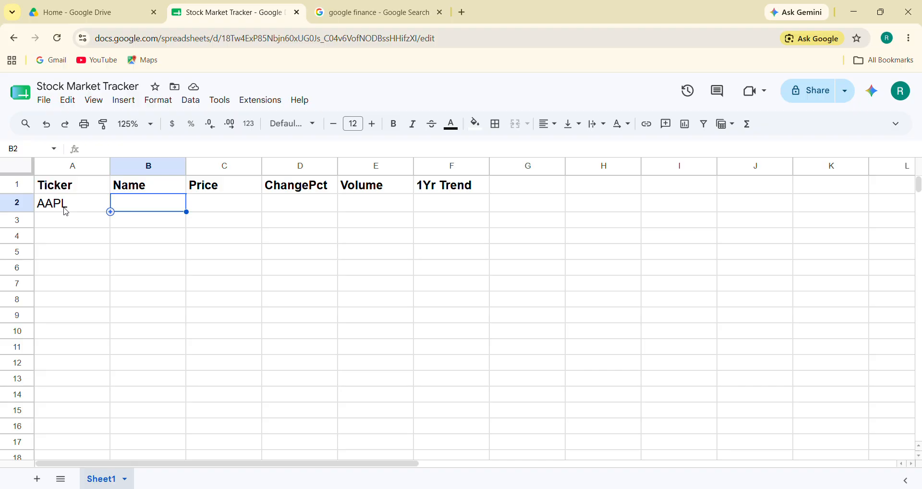
pyautogui.write('=')
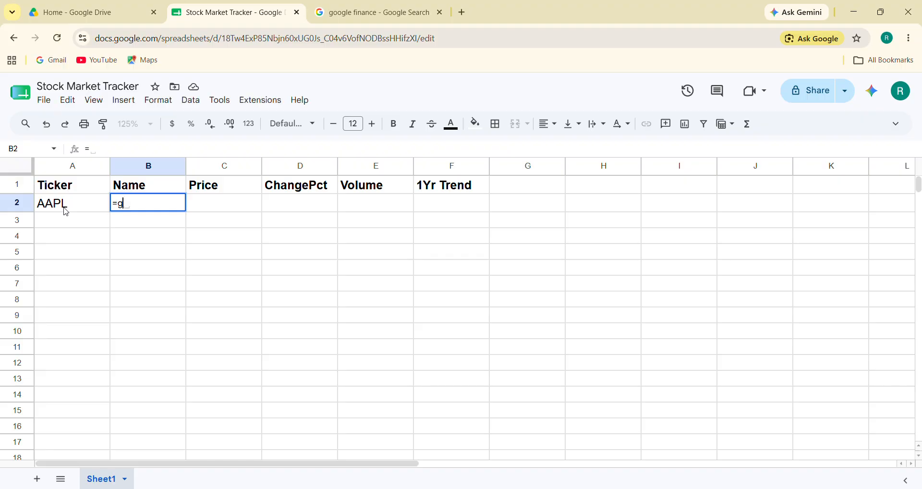
pyautogui.write('goo')
pyautogui.press('Tab')
pyautogui.click(66, 210)
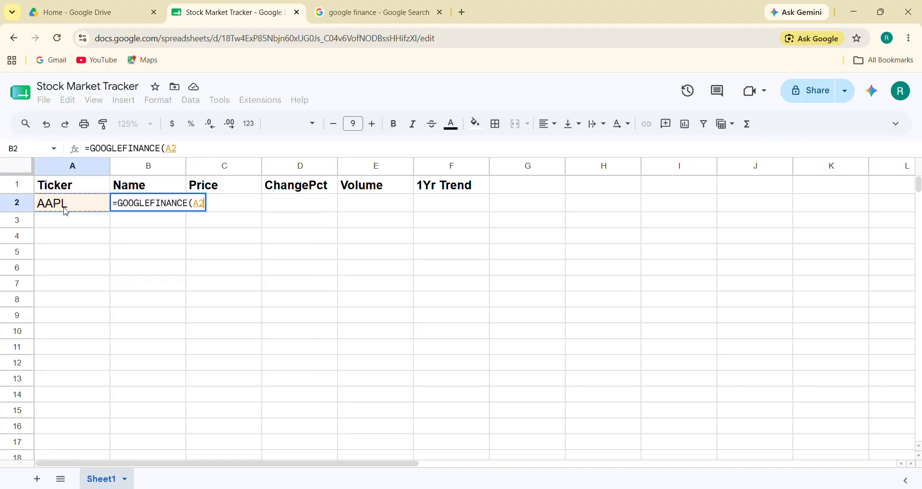
pyautogui.write(',')
pyautogui.press('Up')
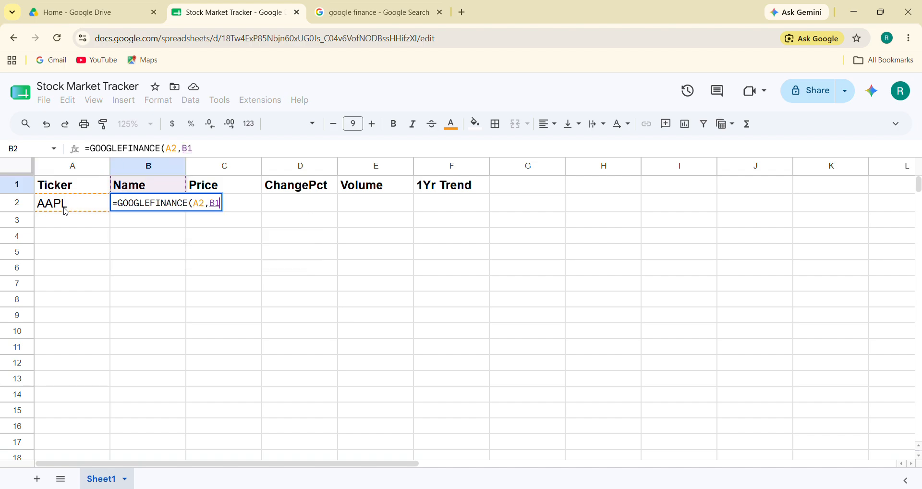
pyautogui.press('F4')
pyautogui.write(')')
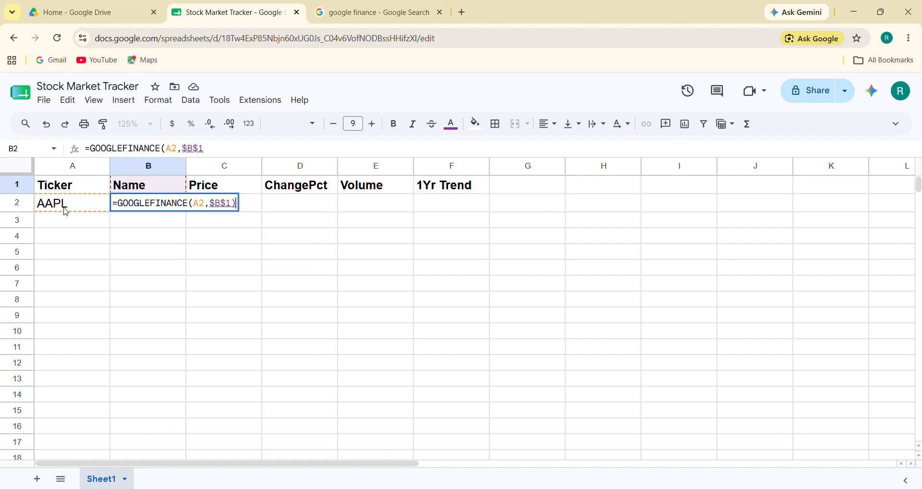
pyautogui.press('Return')
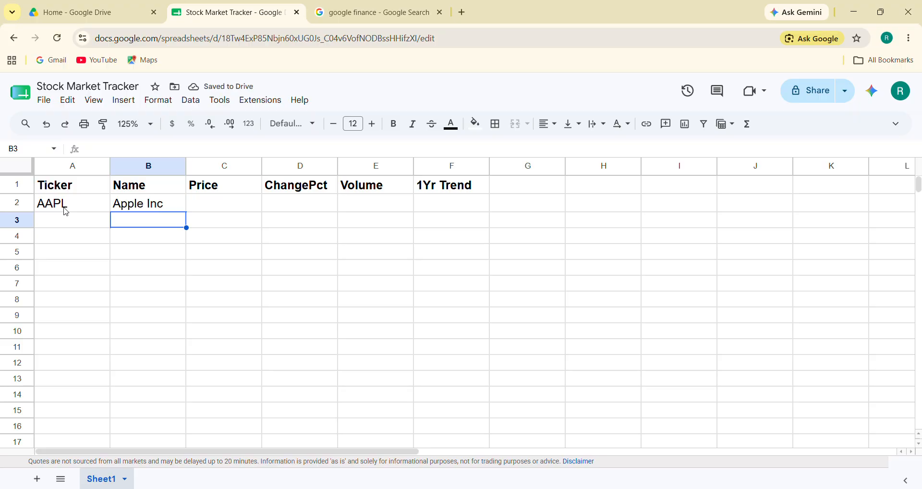
# Enter =GOOGLEFINANCE(A2,$C$1) in C2 to fetch the stock's price
pyautogui.press('Up')
pyautogui.press('Left')
pyautogui.press('Right')
pyautogui.press('Right')
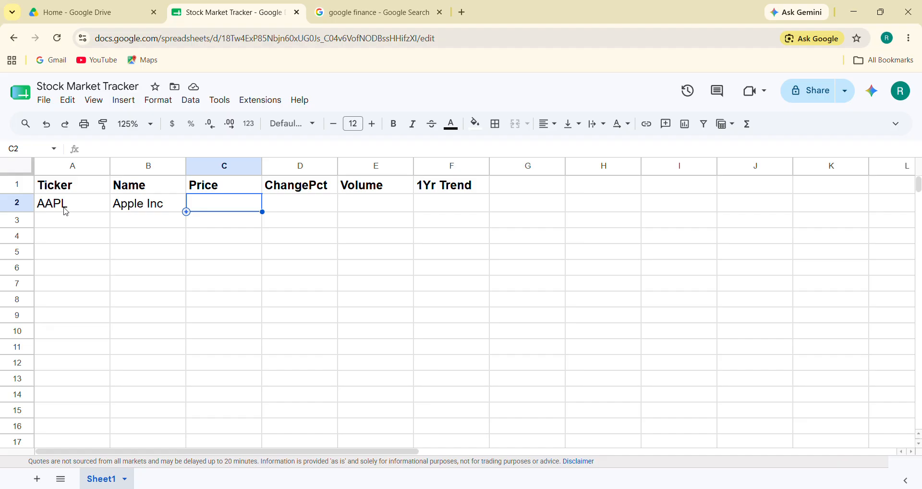
pyautogui.write('=GOOGLEFINANCE(')
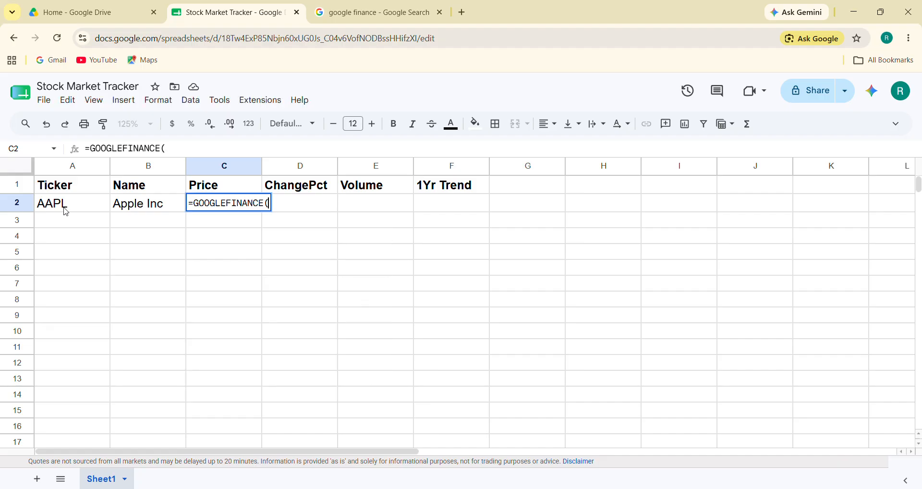
pyautogui.click(66, 211)
pyautogui.press('Right')
pyautogui.press('Left')
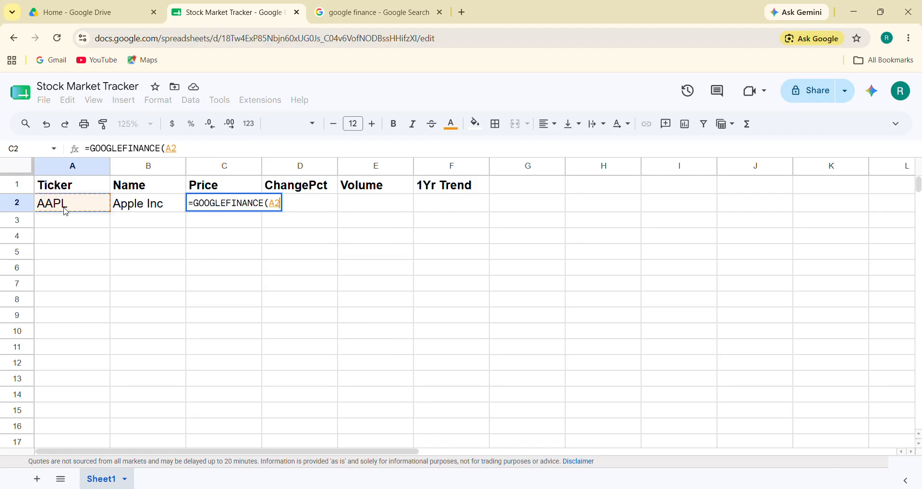
pyautogui.write(',')
pyautogui.press('Up')
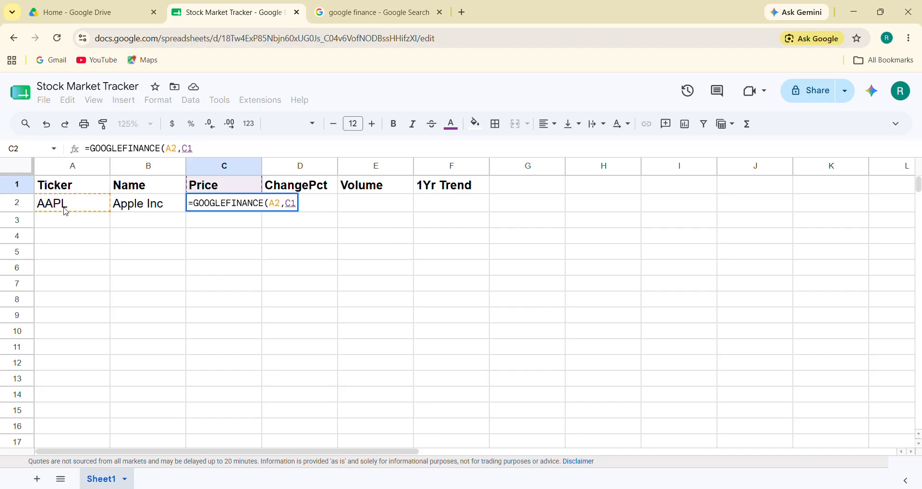
pyautogui.press('F4')
pyautogui.write(')')
pyautogui.press('Return')
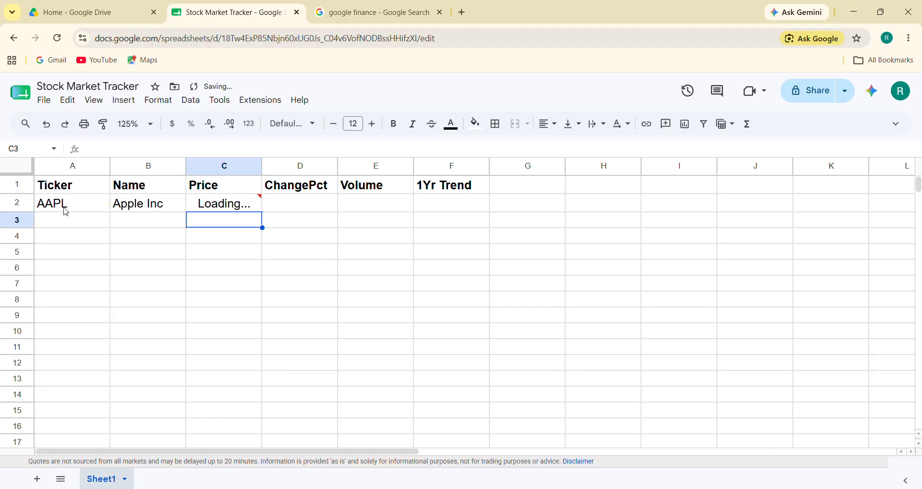
# Enter =GOOGLEFINANCE(A2,$D$1) in D2 to fetch the stock's percentage change
pyautogui.press('Up')
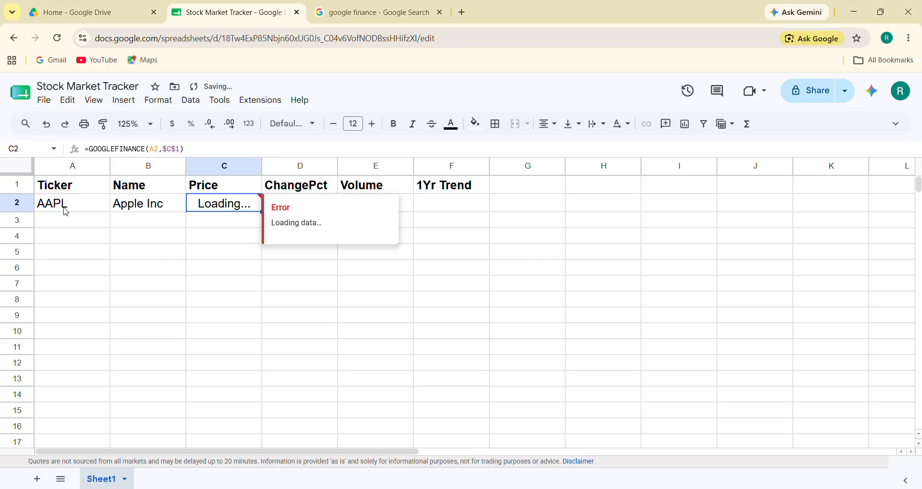
pyautogui.press('Down')
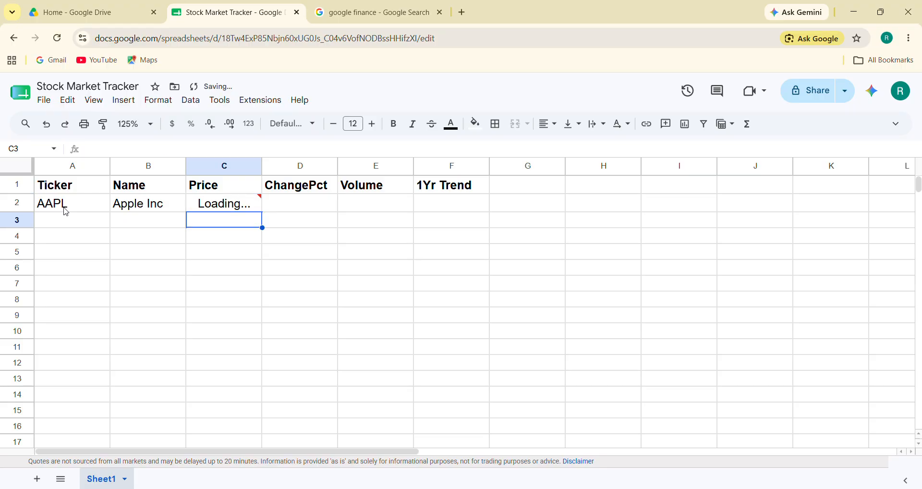
pyautogui.press('Right')
pyautogui.press('Up')
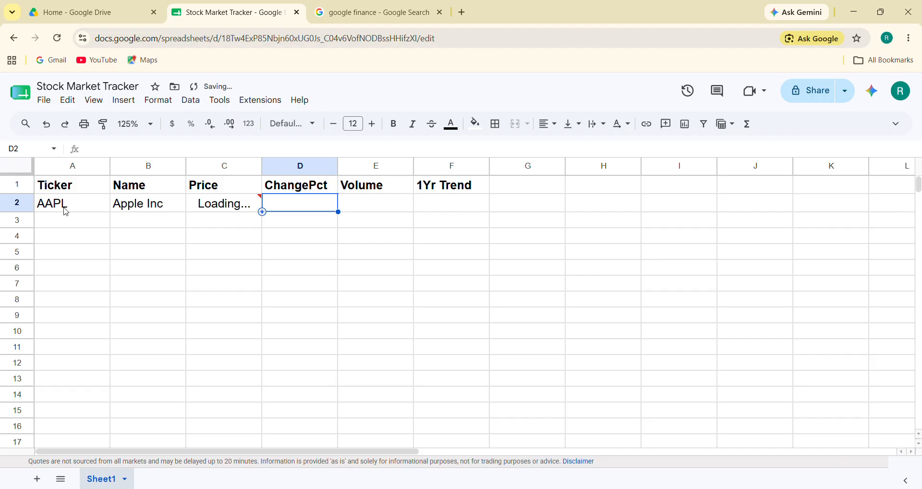
pyautogui.write('=g')
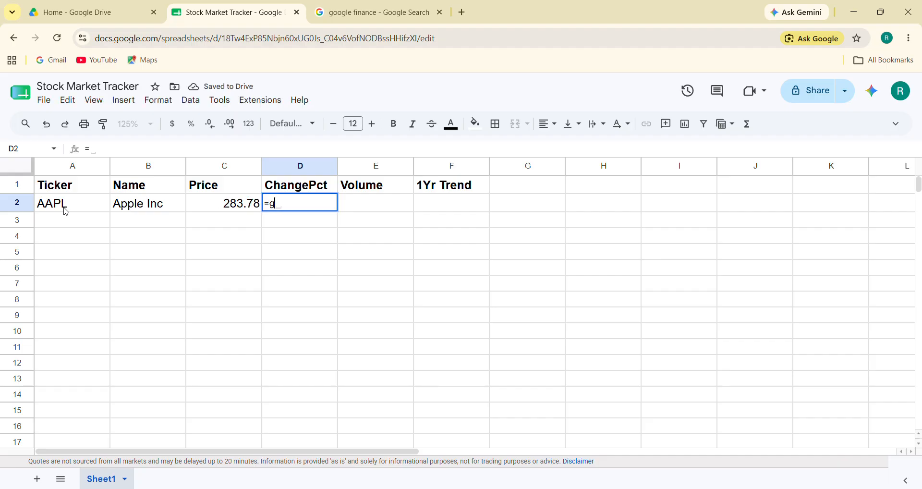
pyautogui.write('oo')
pyautogui.press('Tab')
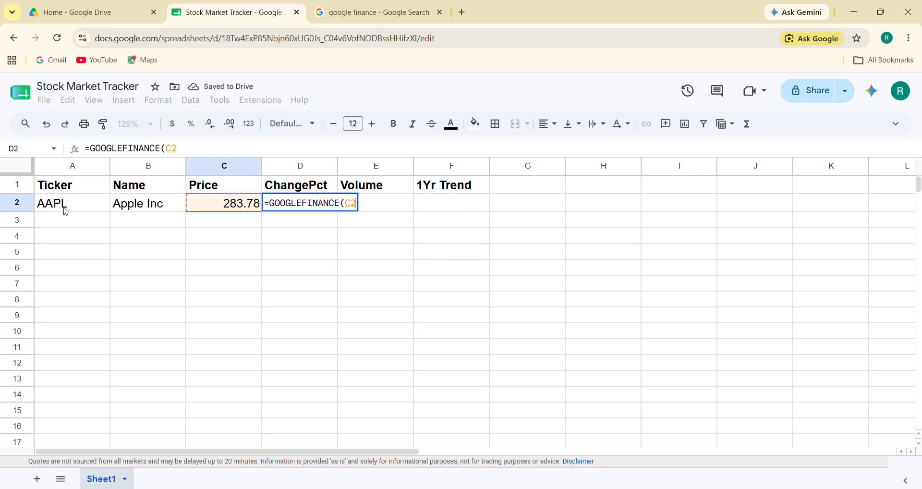
pyautogui.click(66, 211)
pyautogui.write(',$D$1)')
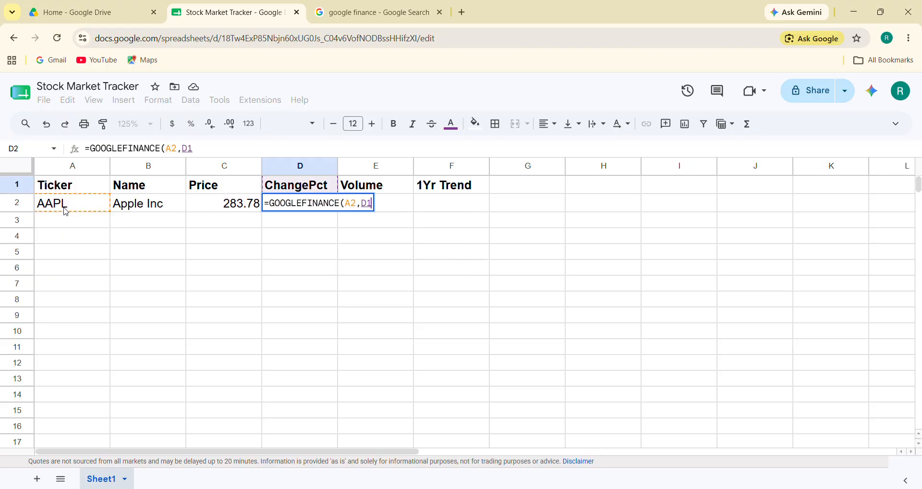
pyautogui.press('Return')
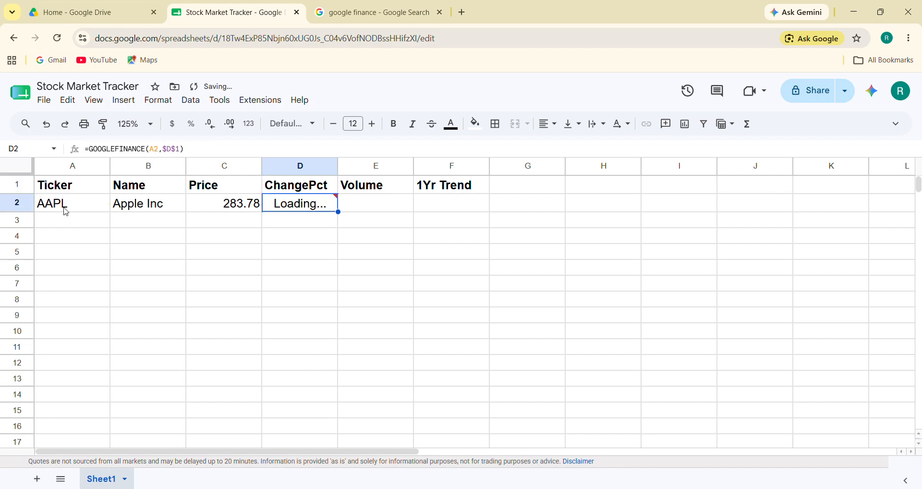
# Enter =GOOGLEFINANCE(A2,$E$1) in E2 to fetch the stock's trading volume
pyautogui.press('Tab')
pyautogui.write('=goog')
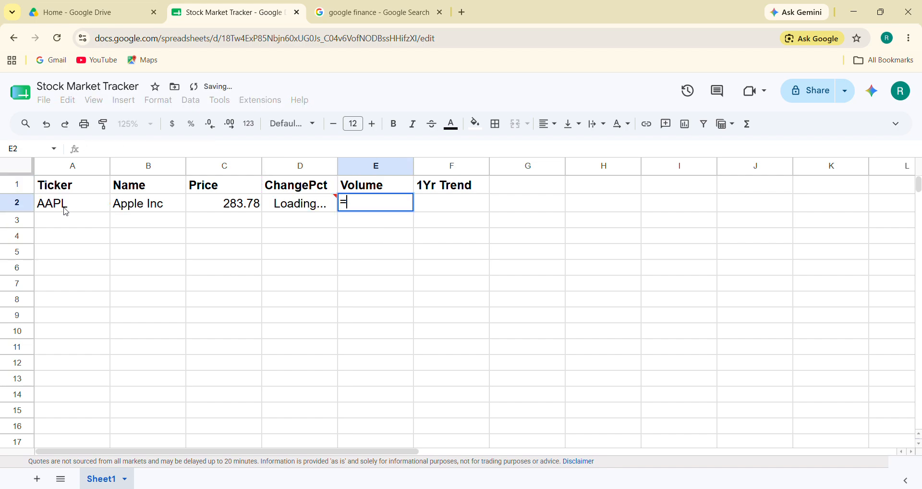
pyautogui.press('Tab')
pyautogui.press('Left')
pyautogui.press('Left')
pyautogui.press('Left')
pyautogui.press('Left')
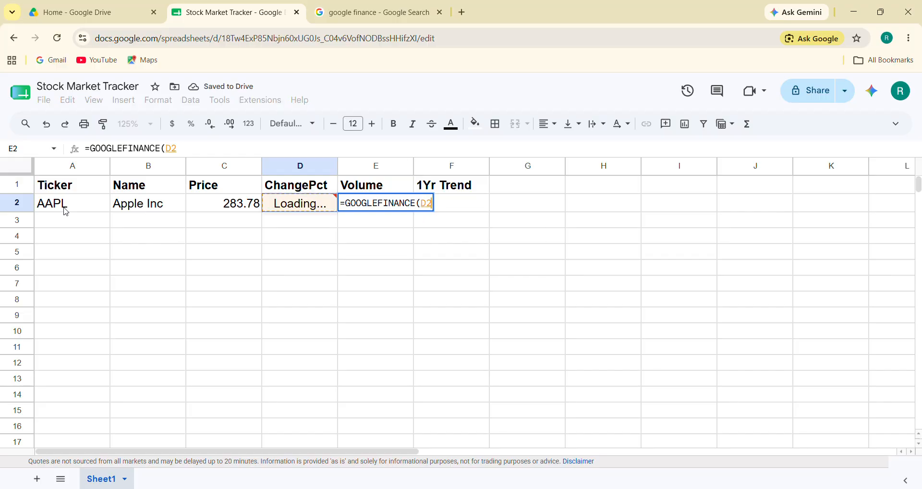
pyautogui.write(',')
pyautogui.press('Up')
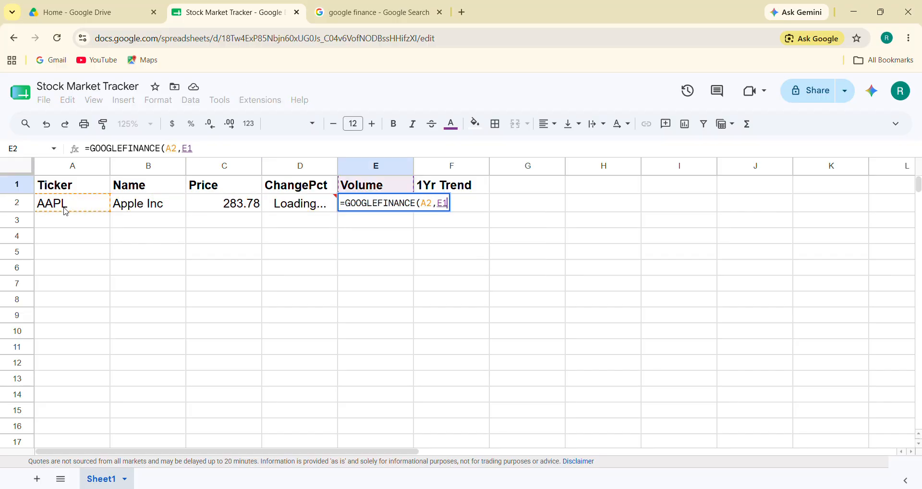
pyautogui.press('F4')
pyautogui.press('Return')
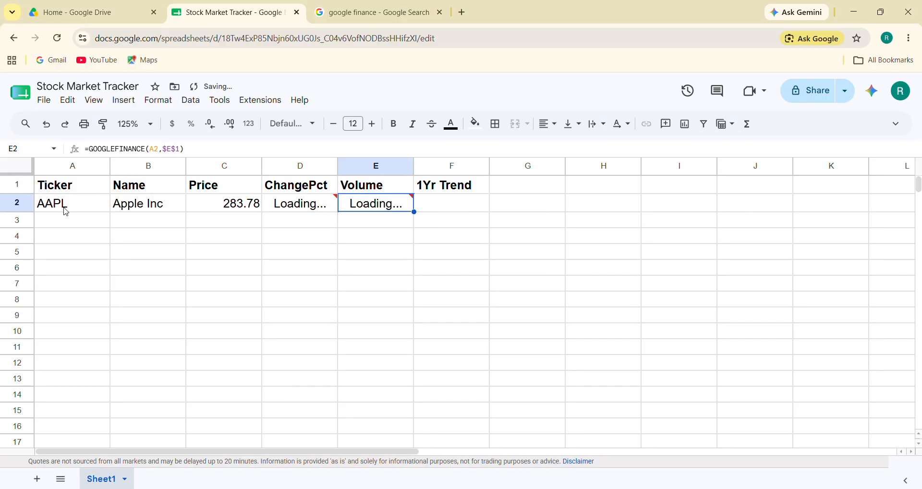
# Center the header texts in A1:F1 horizontally
pyautogui.press('Left')
pyautogui.press('Left')
pyautogui.press('Left')
pyautogui.press('Left')
pyautogui.press('Right')
pyautogui.press('Right')
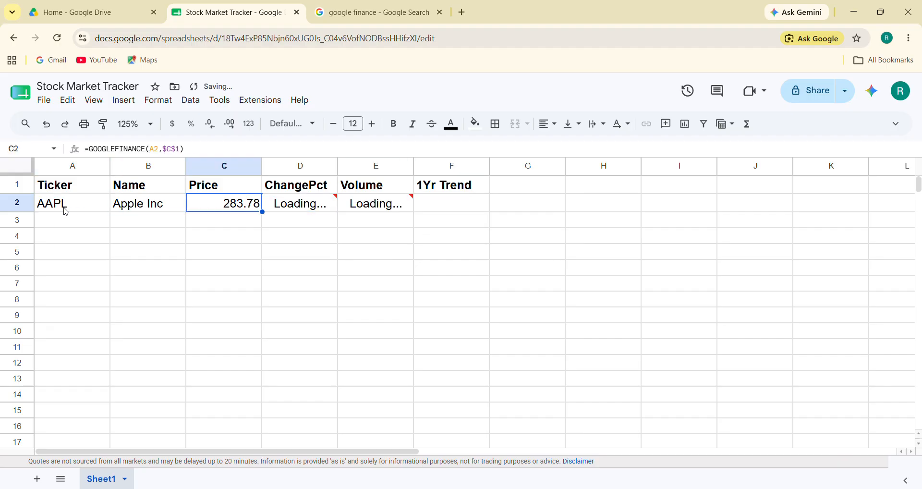
pyautogui.press('Up')
pyautogui.press('Left')
pyautogui.press('Left')
pyautogui.hotkey('ctrl', 'shift', 'Right')
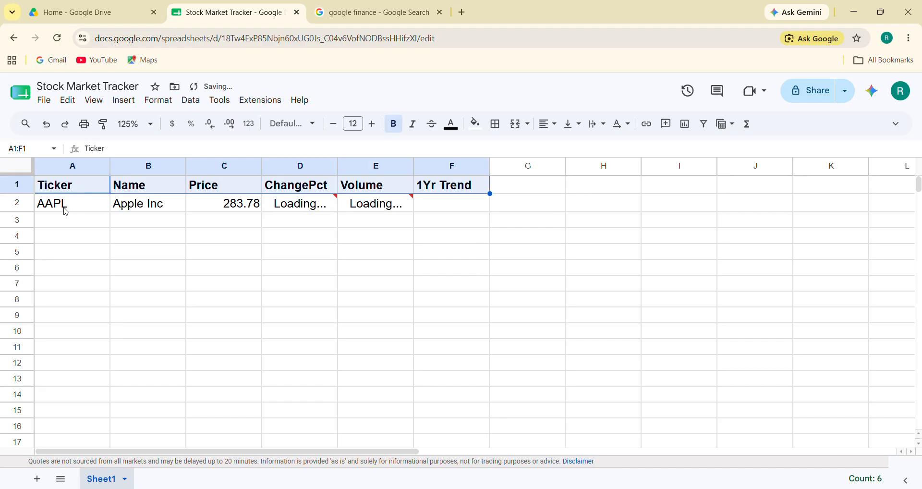
pyautogui.click(548, 125)
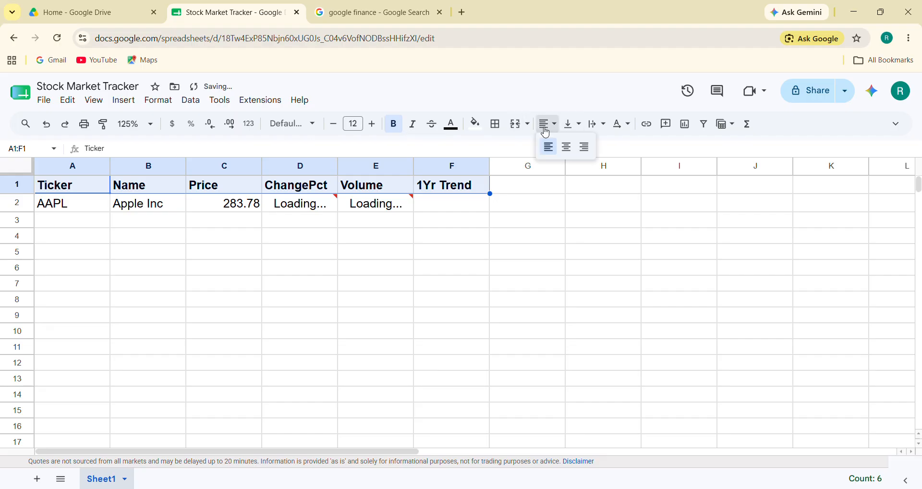
pyautogui.click(566, 147)
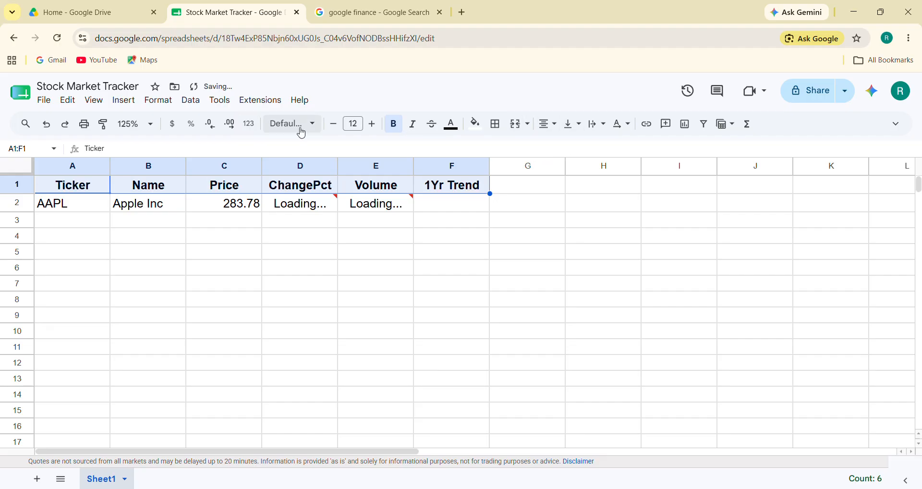
# Fill the header row A1:F1 with a light green background color
pyautogui.click(475, 124)
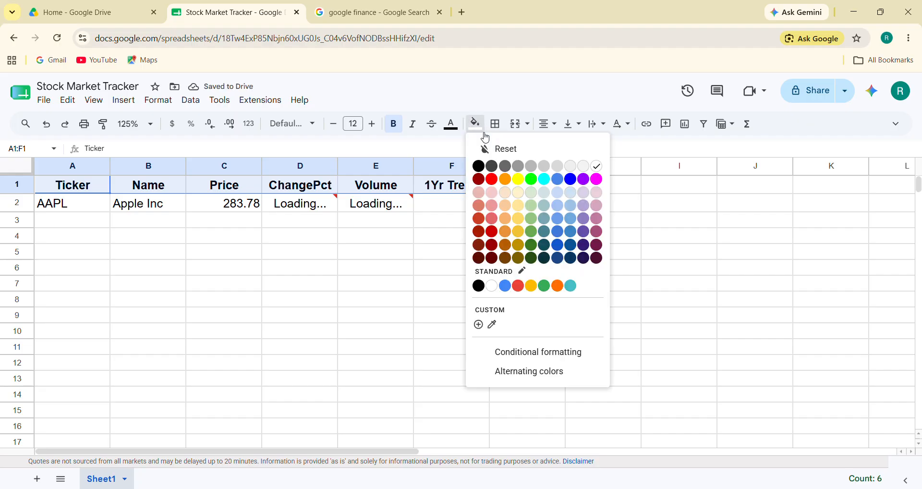
pyautogui.click(532, 195)
pyautogui.click(488, 236)
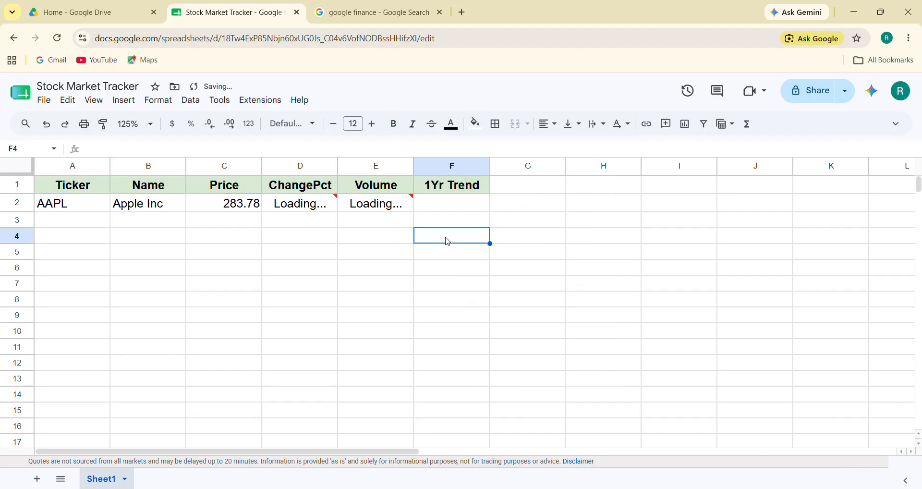
pyautogui.click(96, 210)
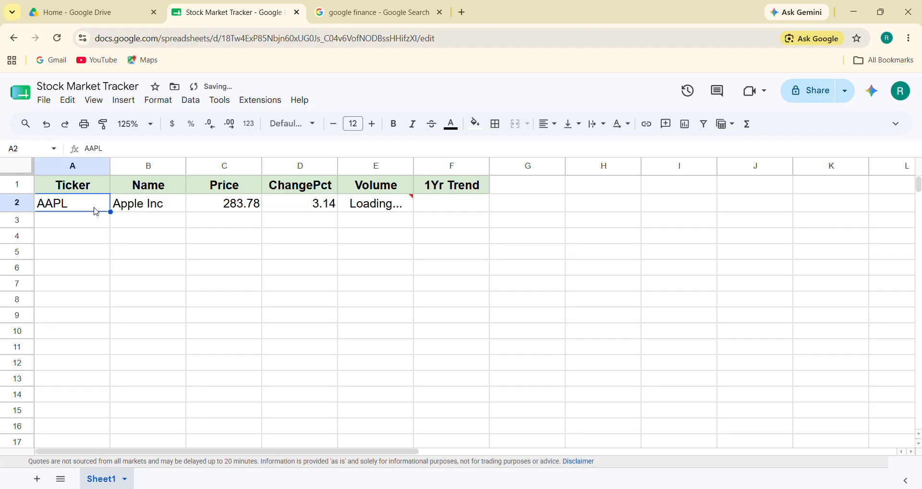
# Enter META as the second ticker in A3
pyautogui.press('Down')
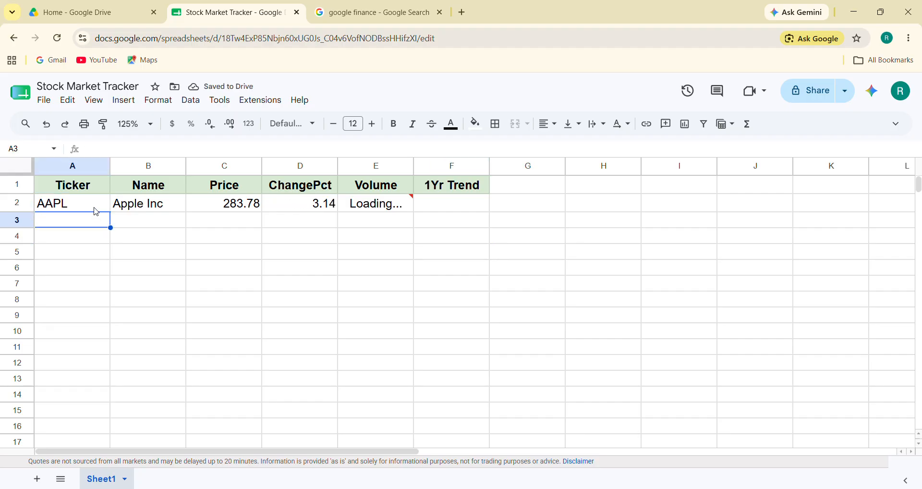
pyautogui.click(96, 211)
pyautogui.press('Down')
pyautogui.write('META')
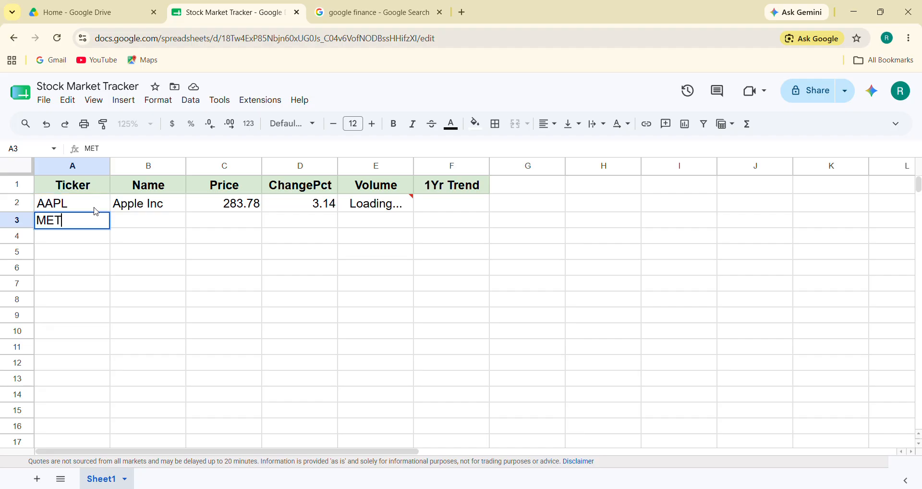
pyautogui.press('Return')
# Copy the formulas from B2:E2 into B3:E3 and widen column B to fit the full company names
pyautogui.press('Up')
pyautogui.press('Up')
pyautogui.press('Right')
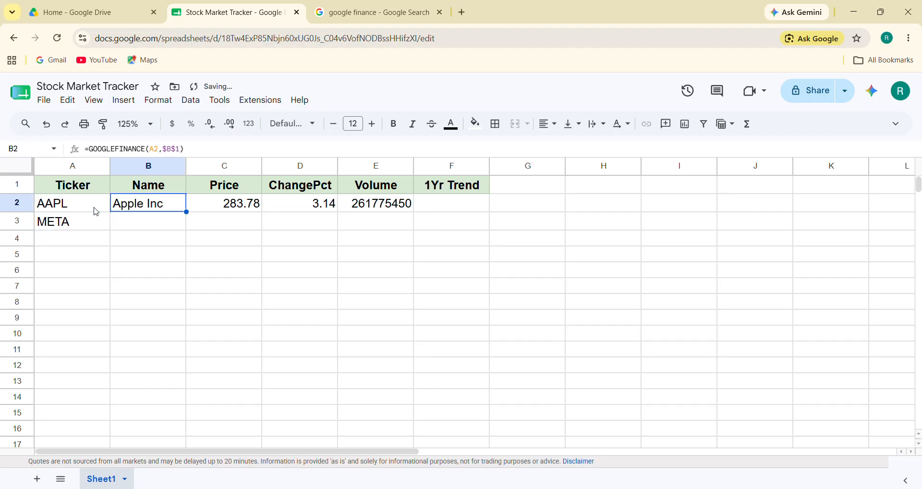
pyautogui.hotkey('shift', 'Right')
pyautogui.hotkey('shift', 'Right')
pyautogui.hotkey('shift', 'Right')
pyautogui.hotkey('ctrl', 'c')
pyautogui.press('Down')
pyautogui.hotkey('ctrl', 'v')
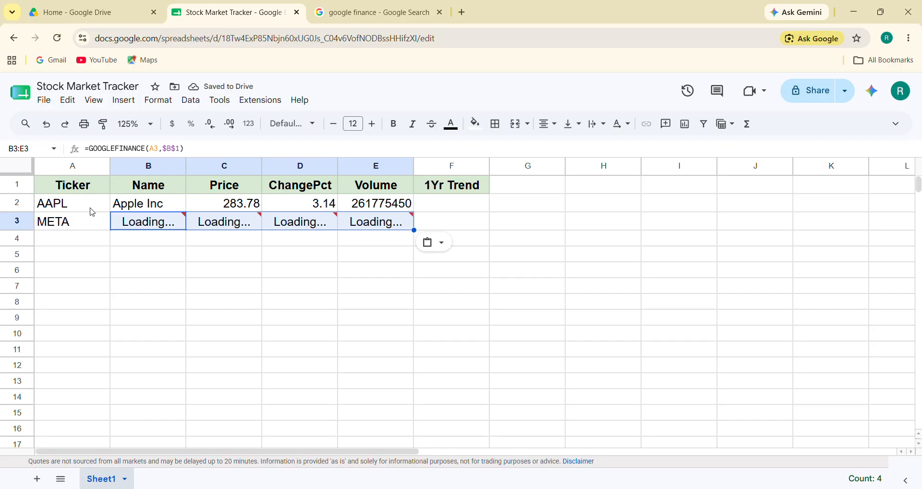
pyautogui.click(83, 243)
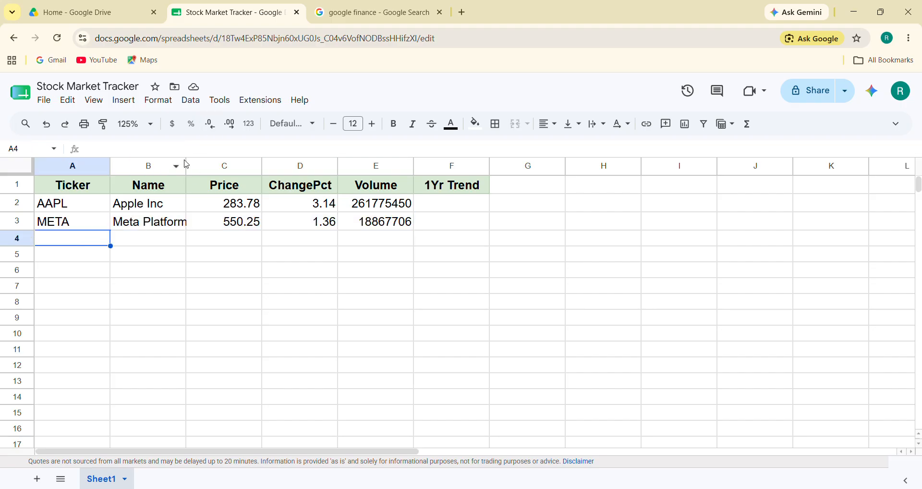
pyautogui.moveTo(186, 166); pyautogui.dragTo(227, 166)
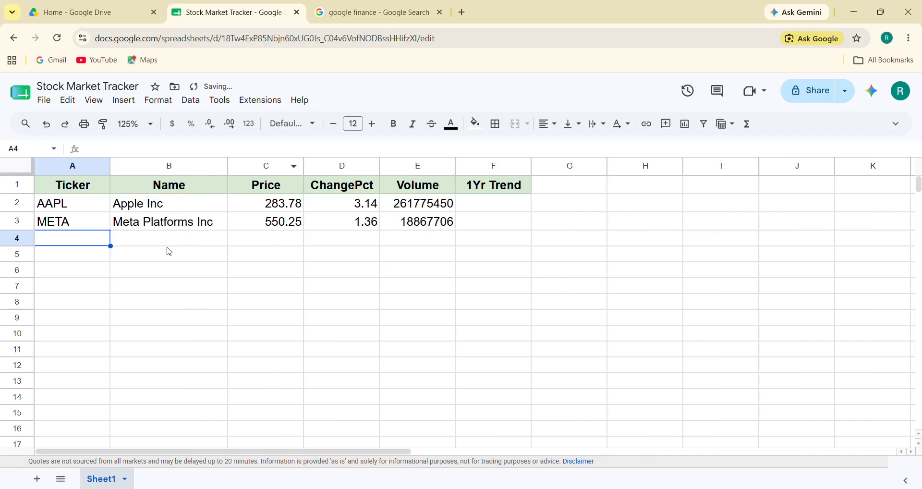
# Format the Volume column E as numbers with thousands separators and no decimal places
pyautogui.click(297, 225)
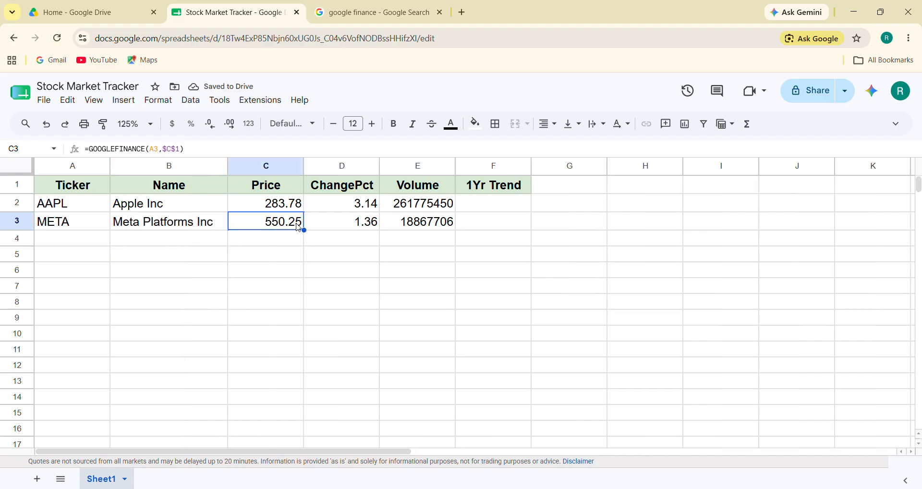
pyautogui.click(351, 227)
pyautogui.click(421, 225)
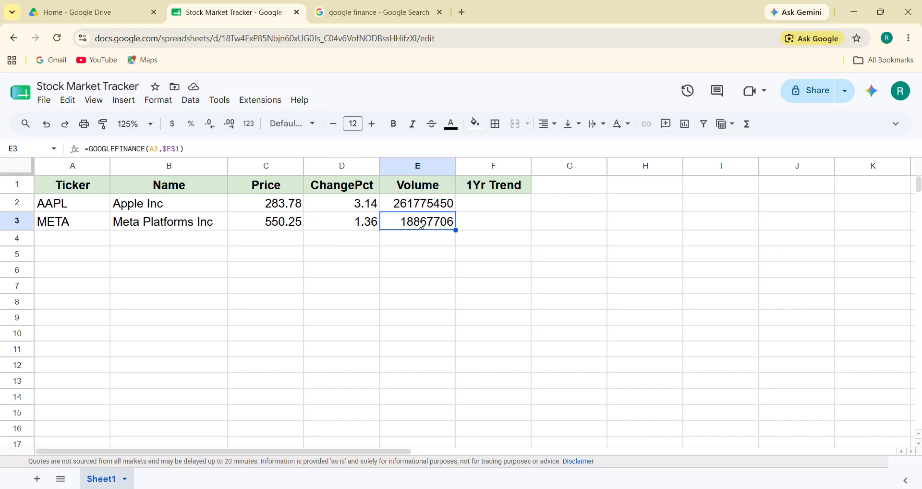
pyautogui.press('Up')
pyautogui.hotkey('shift', 'Down')
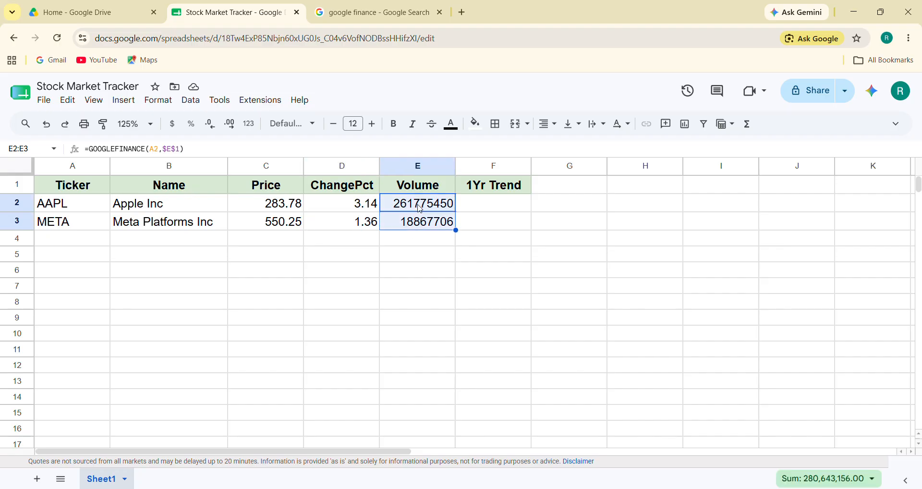
pyautogui.click(430, 166)
pyautogui.hotkey('ctrl', 'shift', '1')
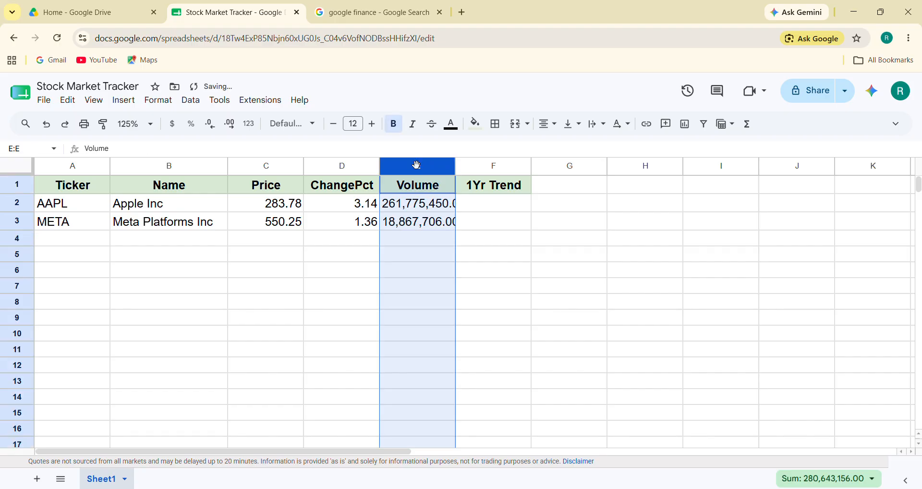
pyautogui.click(213, 123)
pyautogui.click(213, 123)
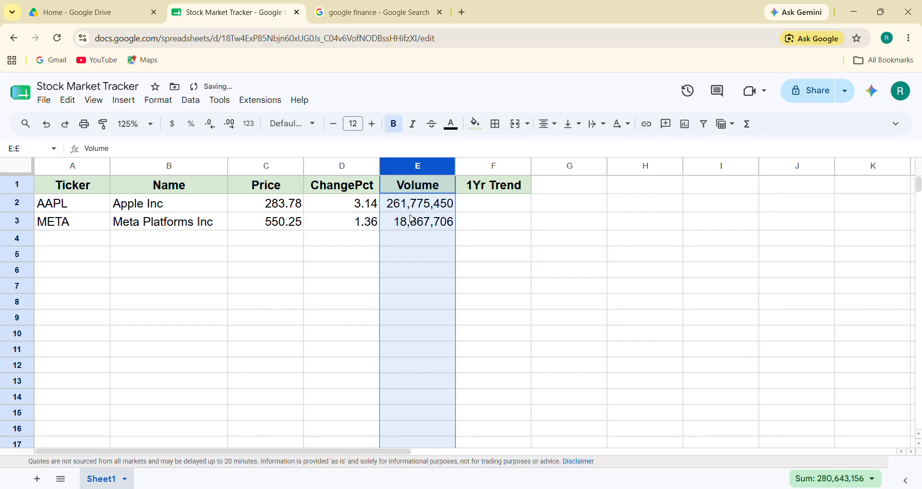
# Divide the volume formula in E3 by 1000000 and copy the revised formula to E2
pyautogui.click(442, 222)
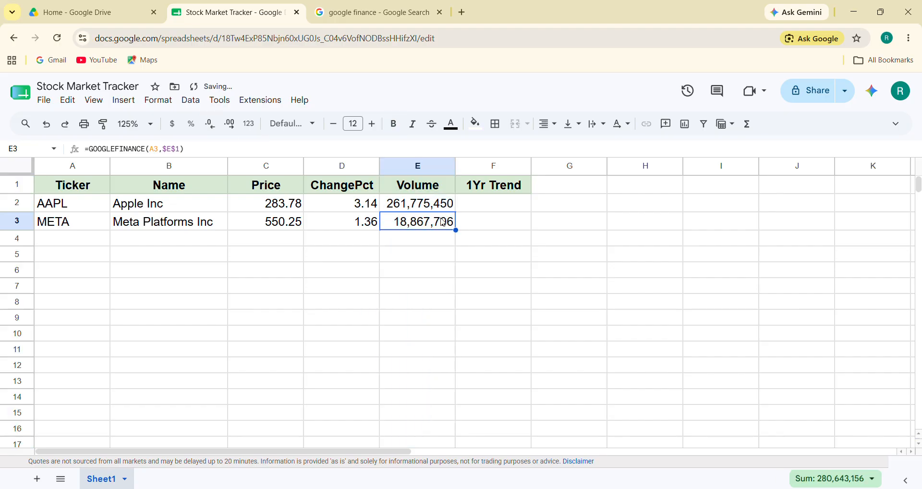
pyautogui.click(188, 149)
pyautogui.write('/1000000')
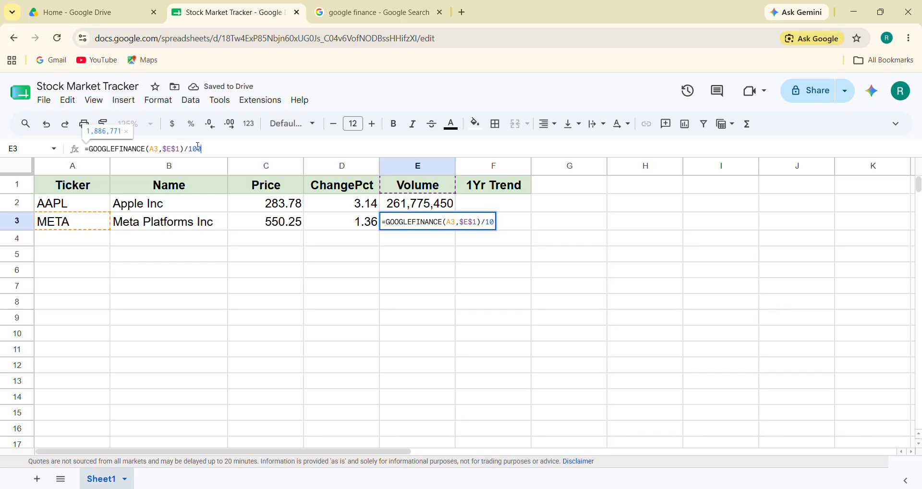
pyautogui.press('Return')
pyautogui.press('Up')
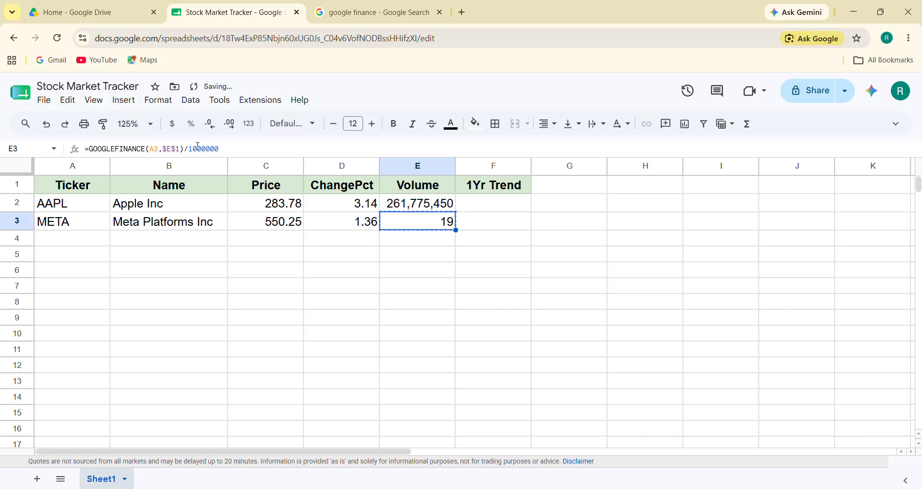
pyautogui.press('Up')
pyautogui.hotkey('ctrl', 'v')
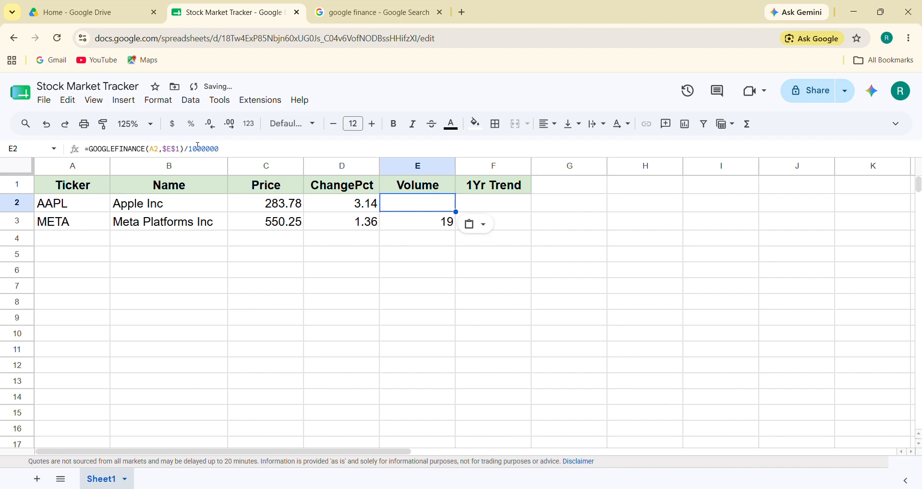
pyautogui.press('Down')
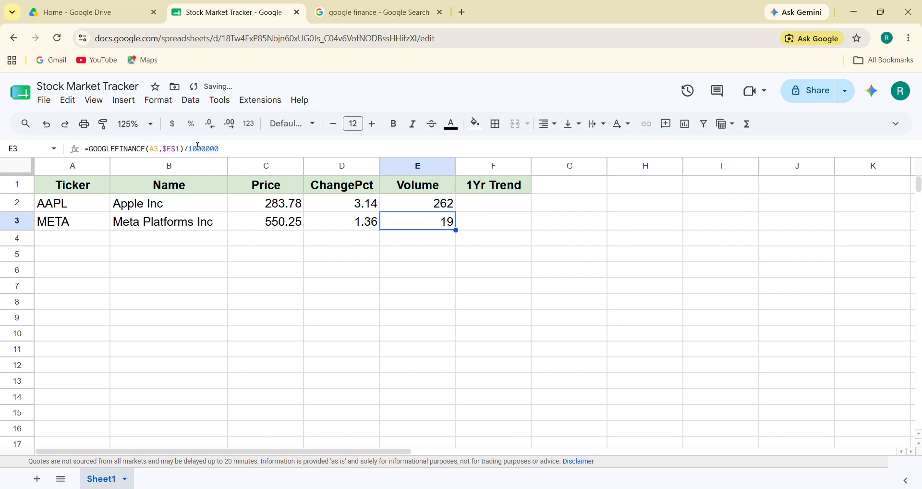
# Enter the tickers AMZN, GOOG and MSFT in A4:A6
pyautogui.press('Left')
pyautogui.press('Left')
pyautogui.press('Left')
pyautogui.press('Left')
pyautogui.press('Down')
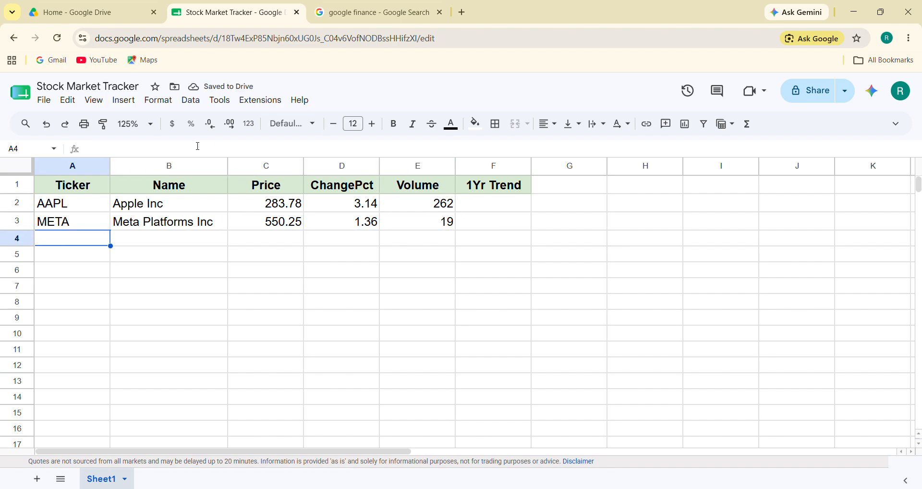
pyautogui.write('AMZ')
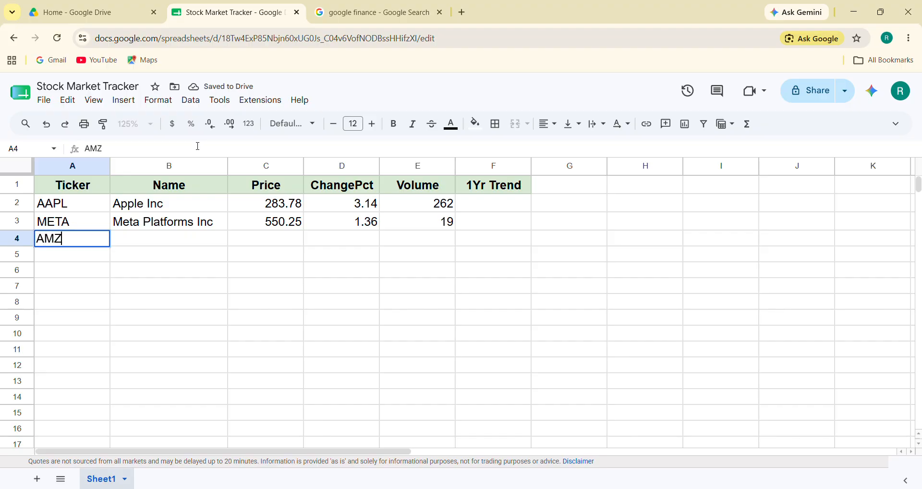
pyautogui.write('N')
pyautogui.press('Return')
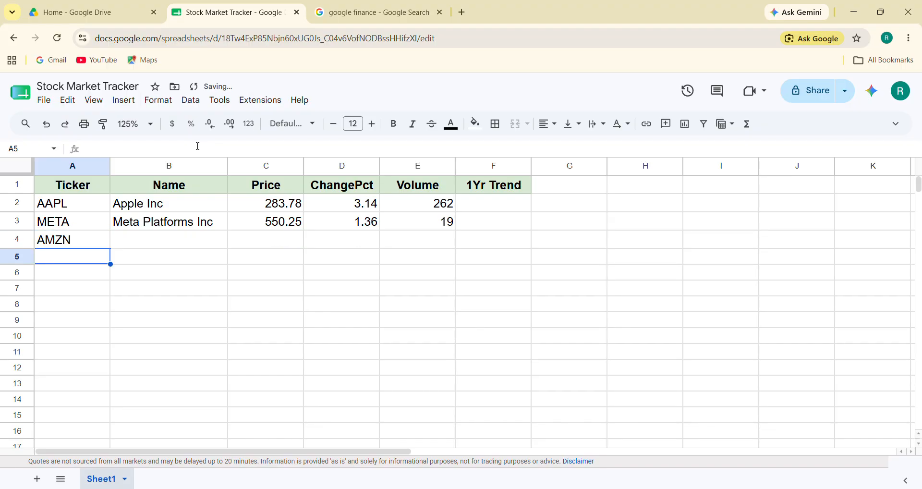
pyautogui.write('GOOG')
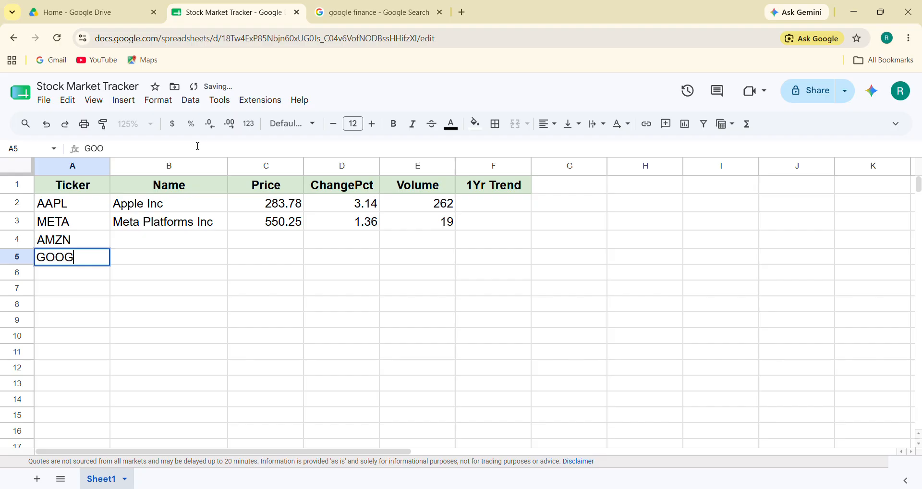
pyautogui.press('Return')
pyautogui.write('MSFT')
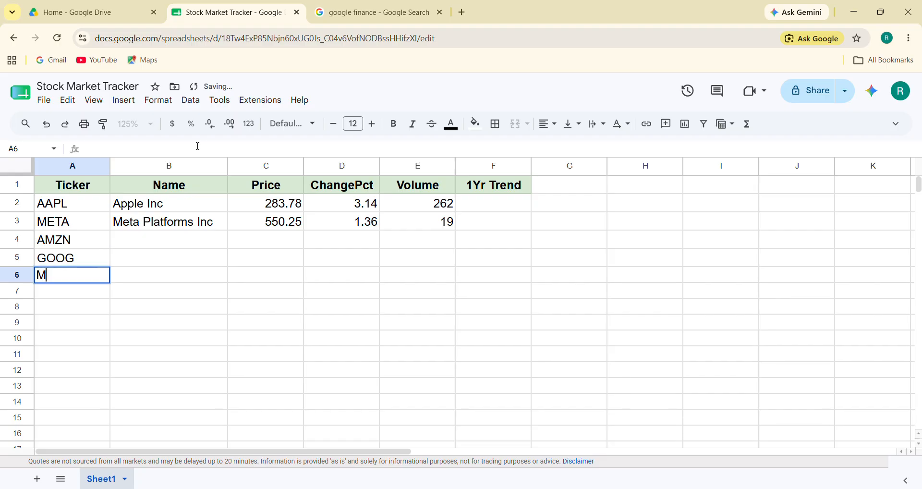
pyautogui.press('Return')
# Copy the name, price, change and volume formulas from B3:E3 into B4:E6
pyautogui.press('Up')
pyautogui.press('Up')
pyautogui.press('Up')
pyautogui.press('Up')
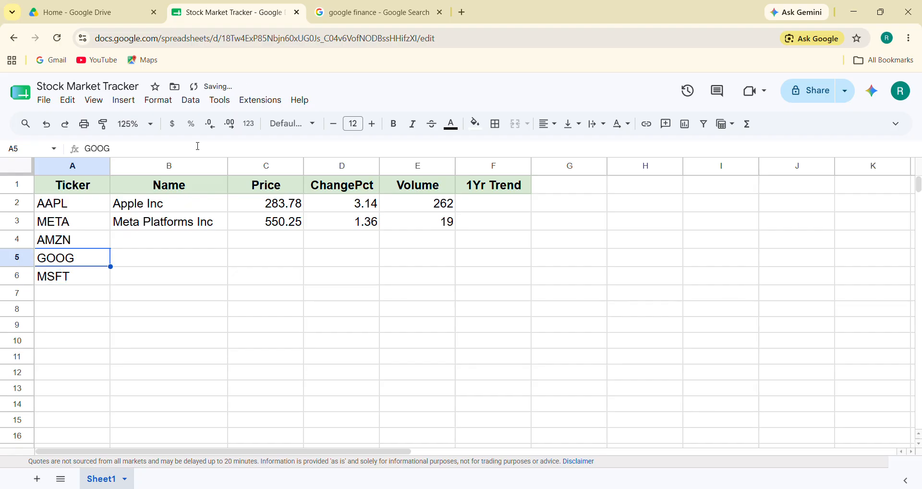
pyautogui.press('Right')
pyautogui.hotkey('shift', 'Right')
pyautogui.hotkey('shift', 'Right')
pyautogui.hotkey('shift', 'Right')
pyautogui.hotkey('ctrl', 'c')
pyautogui.press('Down')
pyautogui.hotkey('shift', 'Down')
pyautogui.hotkey('shift', 'Down')
pyautogui.hotkey('shift', 'Right')
pyautogui.hotkey('shift', 'Right')
pyautogui.hotkey('shift', 'Right')
pyautogui.hotkey('ctrl', 'v')
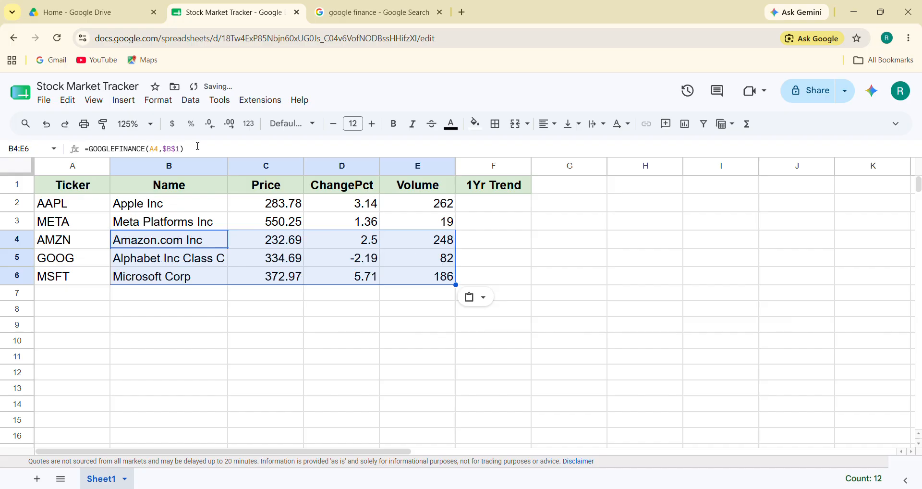
# Enter TSLA as the ticker in A7
pyautogui.press('Down')
pyautogui.press('Down')
pyautogui.press('Right')
pyautogui.press('Right')
pyautogui.press('Left')
pyautogui.press('Left')
pyautogui.press('Left')
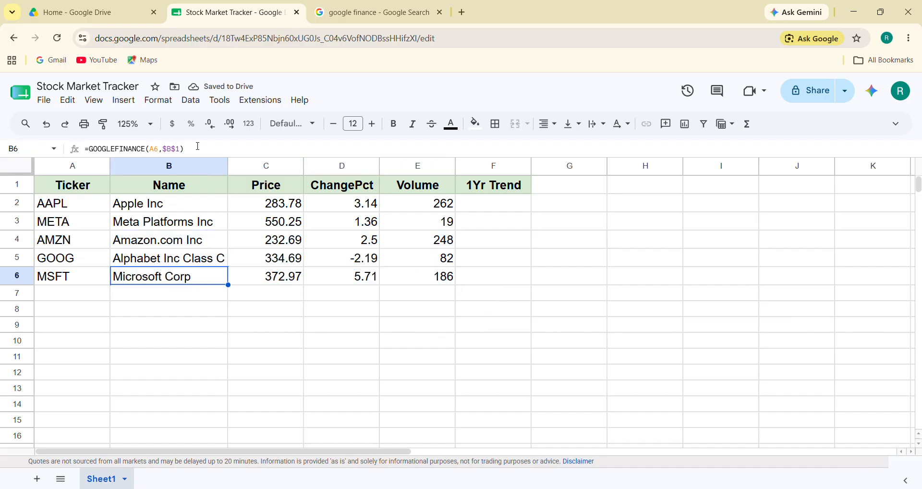
pyautogui.press('Down')
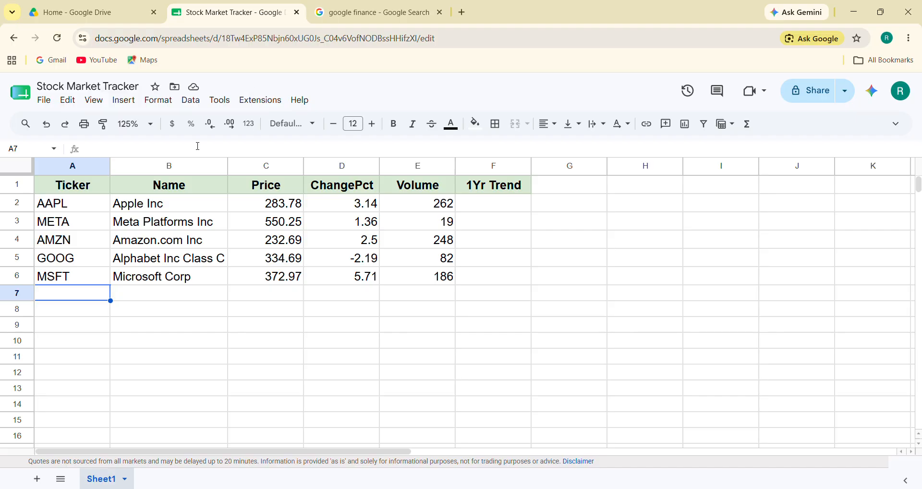
pyautogui.write('TSLA')
pyautogui.press('Return')
# Fill the formulas from row 6 down into B7:E7 for the TSLA ticker
pyautogui.press('Up')
pyautogui.press('Right')
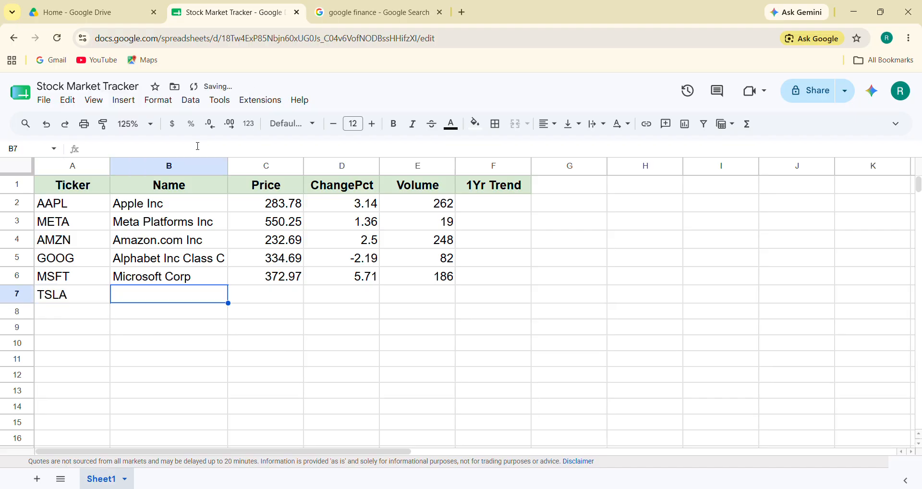
pyautogui.hotkey('shift', 'Right')
pyautogui.hotkey('shift', 'Right')
pyautogui.hotkey('shift', 'Right')
pyautogui.hotkey('ctrl', 'd')
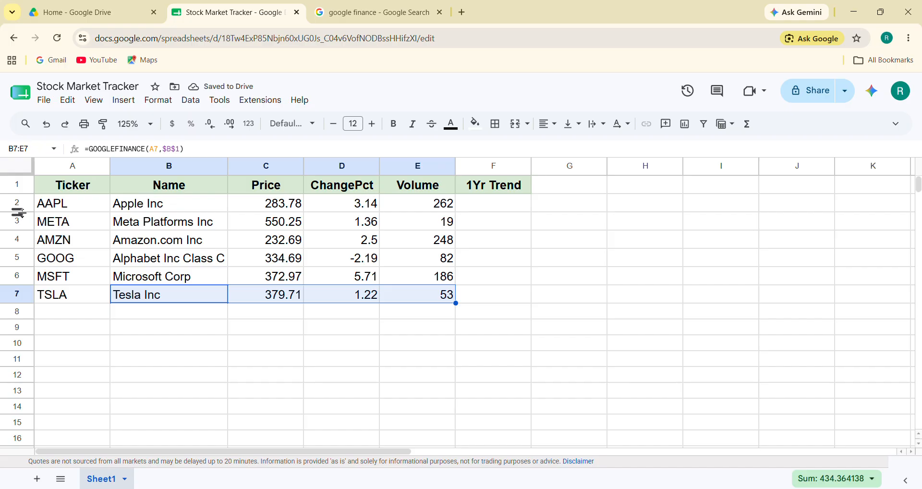
# Increase the height of rows 2 to 7 and widen the 1Yr Trend column F to about double
pyautogui.moveTo(21, 214); pyautogui.dragTo(18, 266)
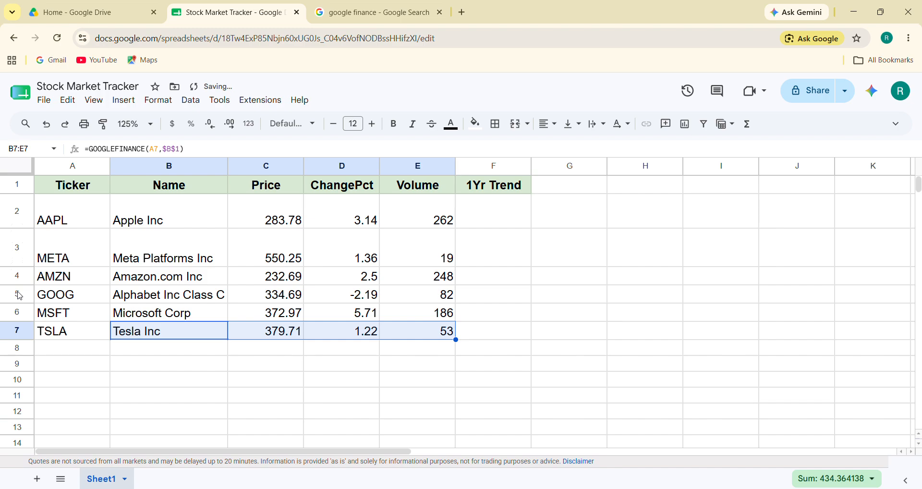
pyautogui.moveTo(17, 303); pyautogui.dragTo(17, 410)
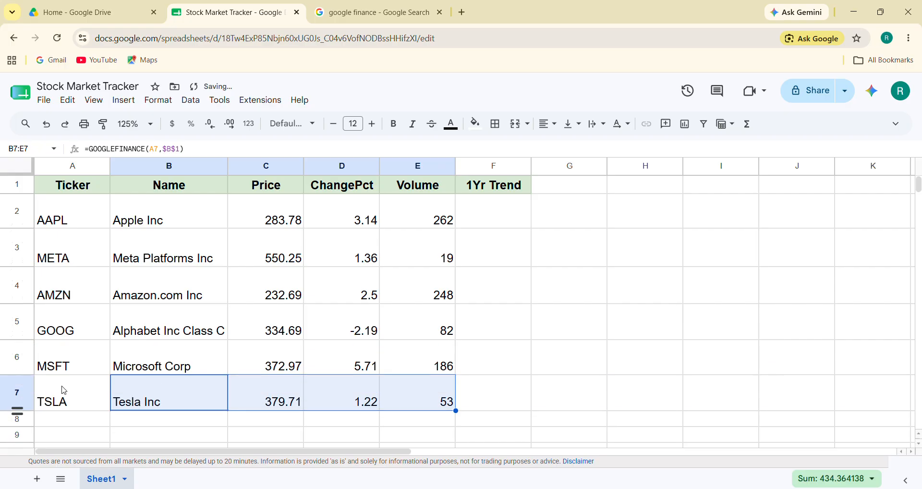
pyautogui.click(481, 208)
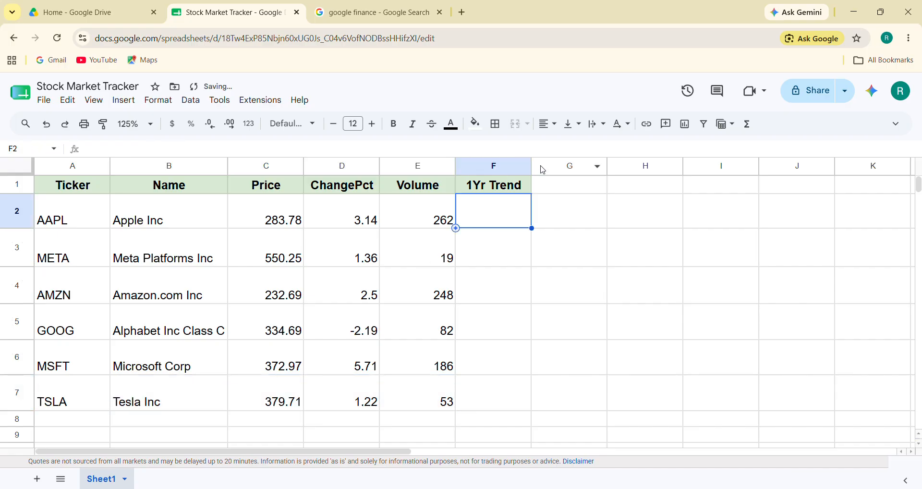
pyautogui.moveTo(532, 166); pyautogui.dragTo(602, 166)
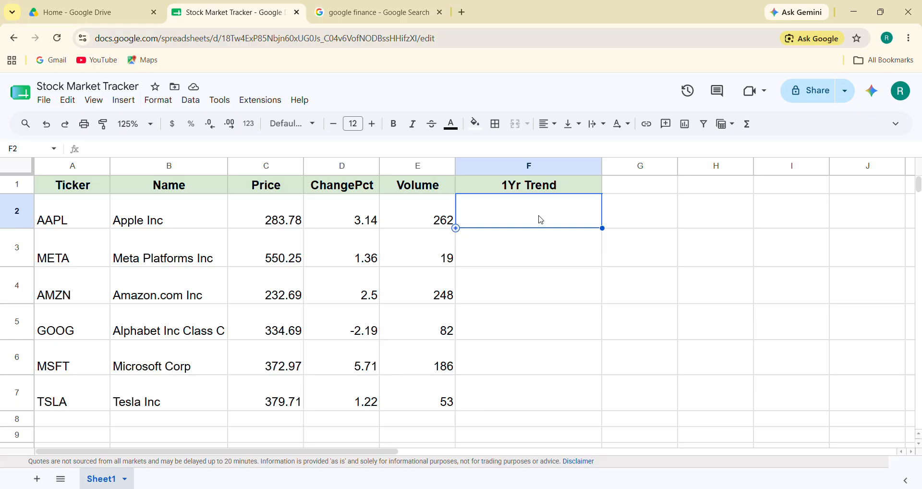
# Begin a formula in F2 that nests INDEX and GOOGLEFINANCE inside SPARKLINE
pyautogui.write('=')
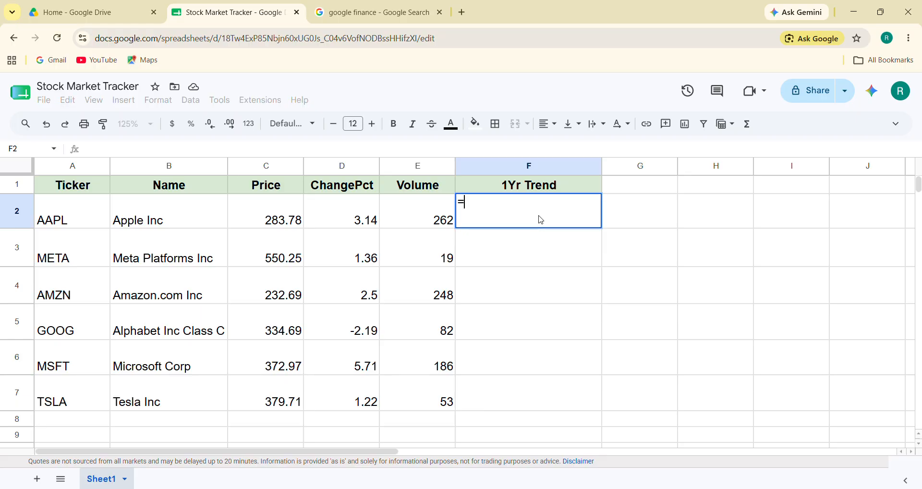
pyautogui.write('sparkline')
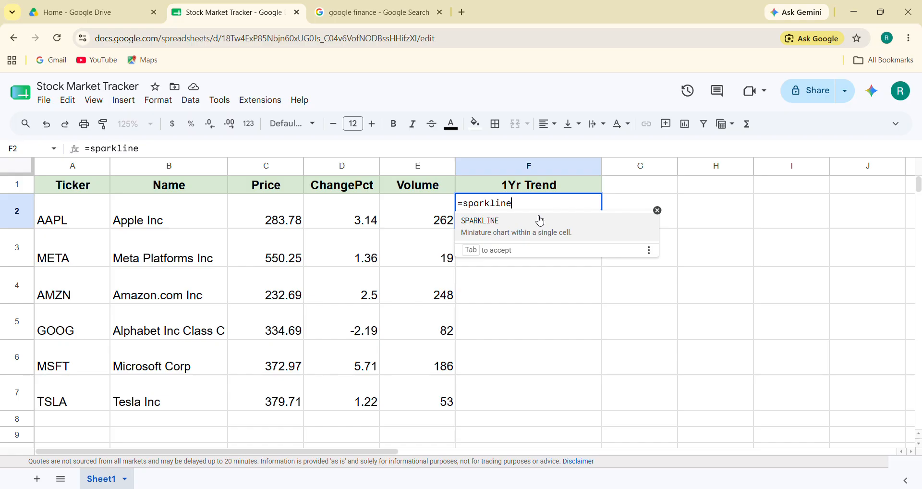
pyautogui.press('Tab')
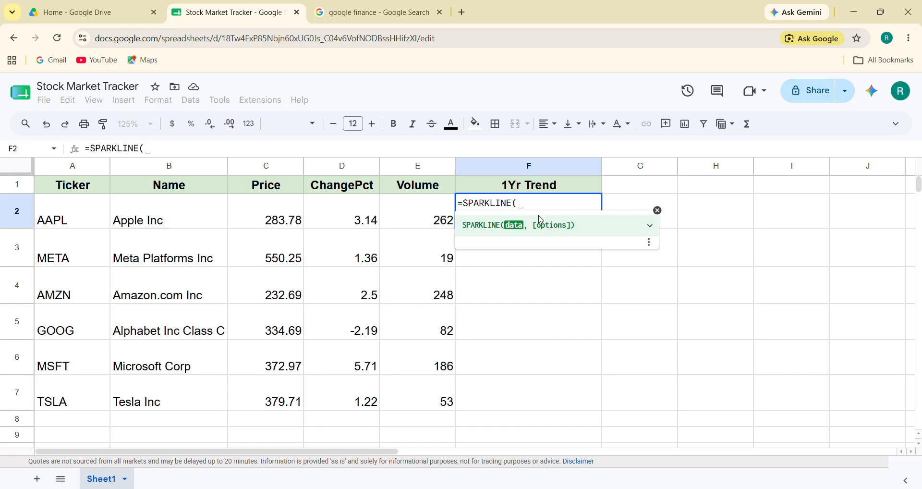
pyautogui.write('inde')
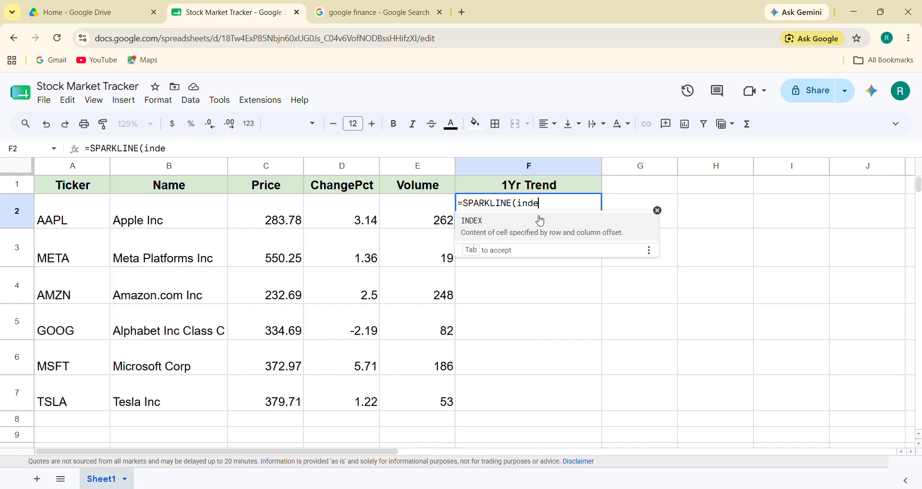
pyautogui.press('Tab')
pyautogui.write('goo')
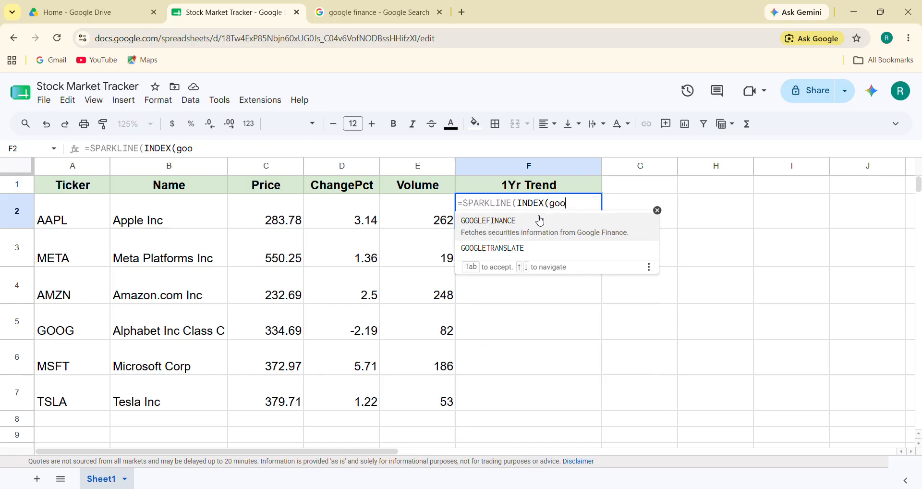
pyautogui.press('Tab')
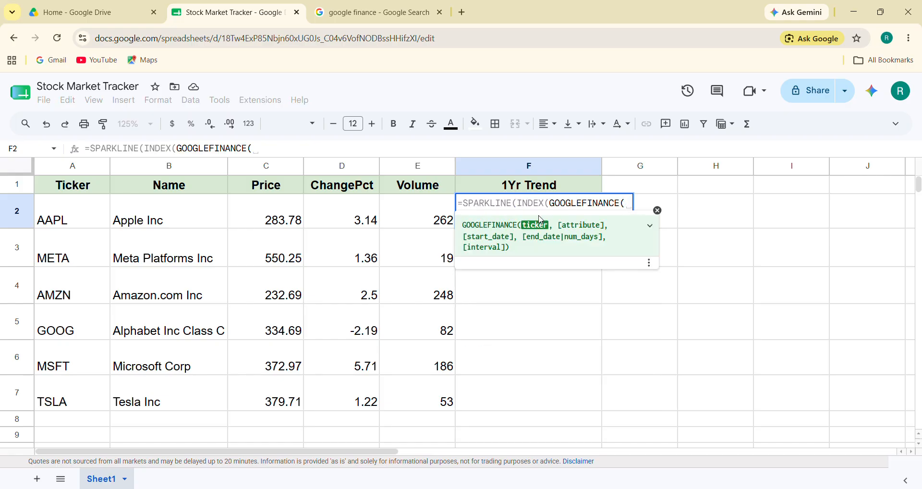
# Reference A2 as the GOOGLEFINANCE ticker and use "price" as its attribute in the F2 formula
pyautogui.press('Left')
pyautogui.press('Left')
pyautogui.press('Left')
pyautogui.press('Left')
pyautogui.press('Left')
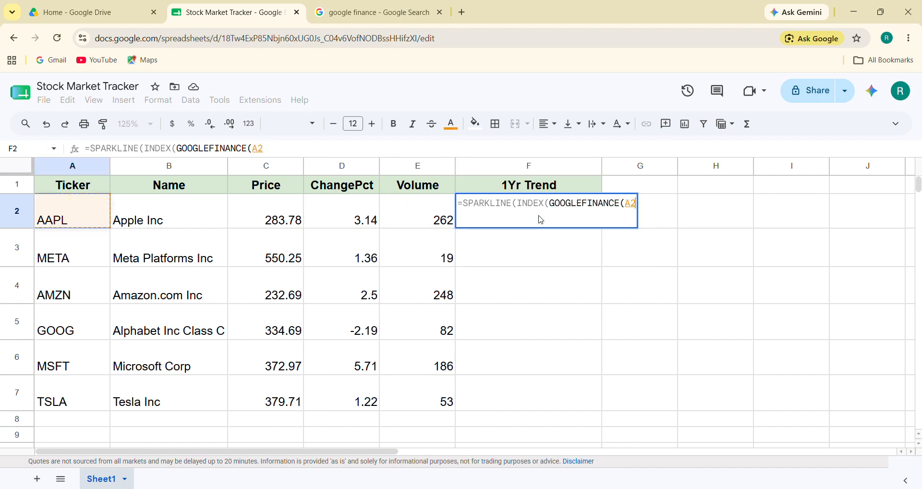
pyautogui.write(',')
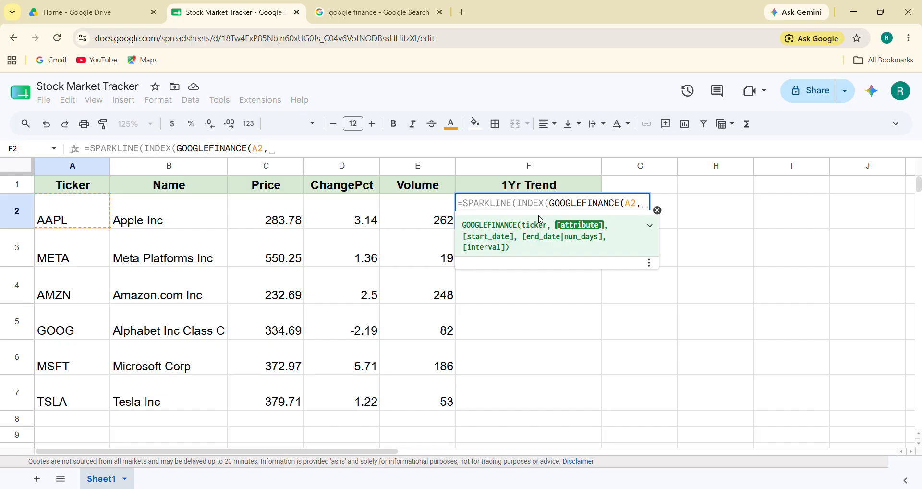
pyautogui.press('BackSpace')
pyautogui.write('"price"')
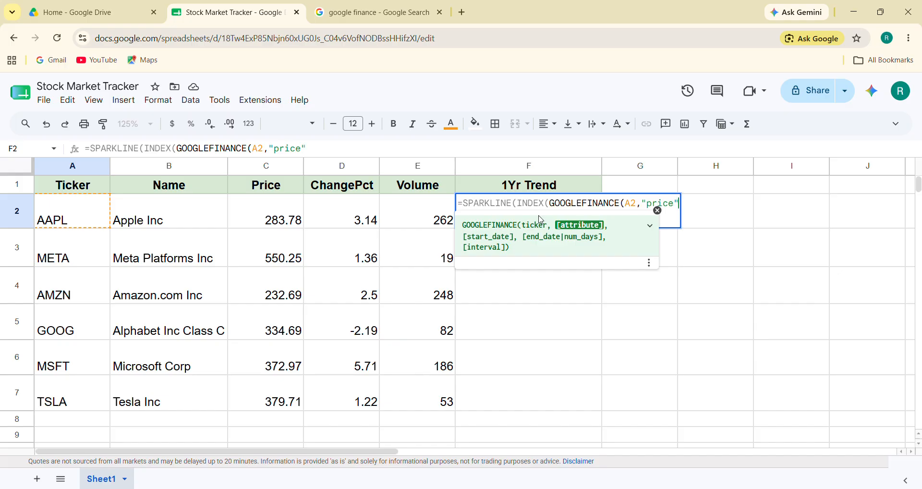
# Set the GOOGLEFINANCE date range from TODAY()-365 to TODAY() and close that function
pyautogui.write(',')
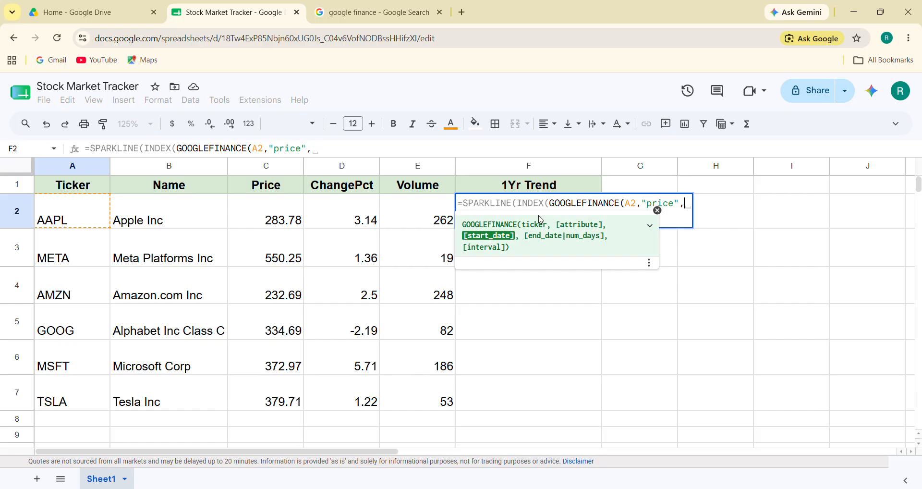
pyautogui.press('BackSpace')
pyautogui.write('today')
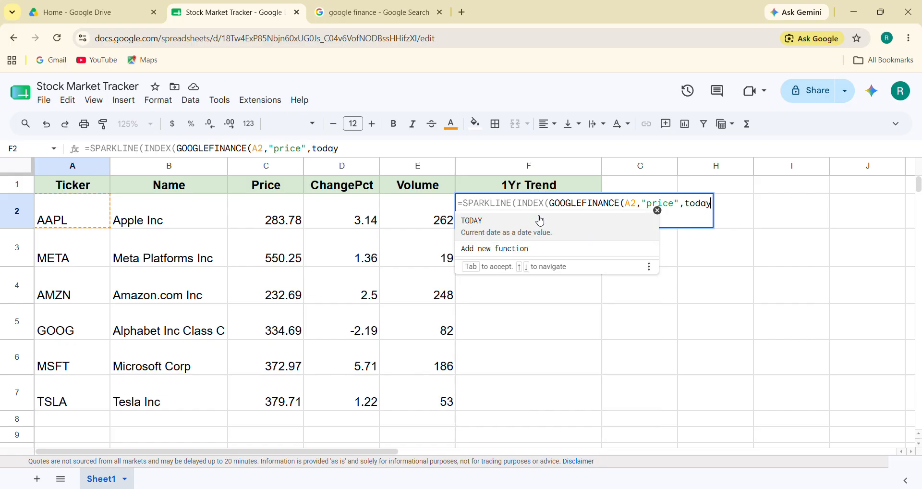
pyautogui.click(540, 220)
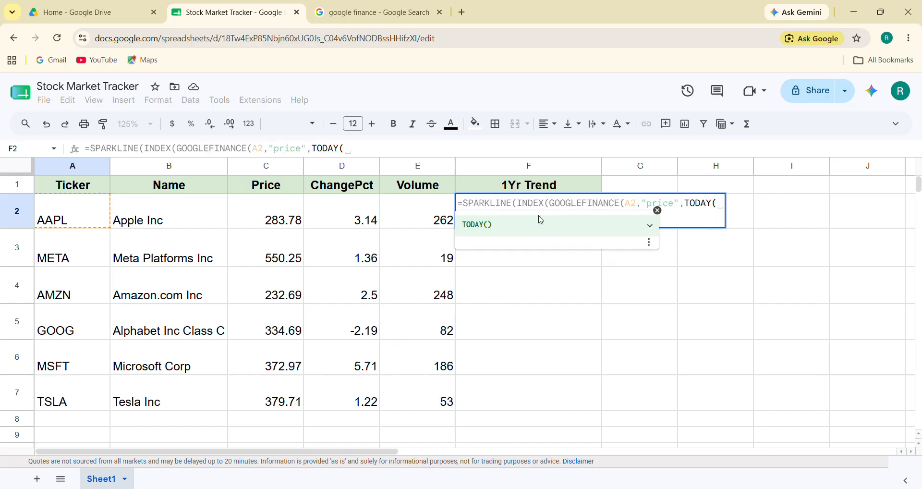
pyautogui.write(')-')
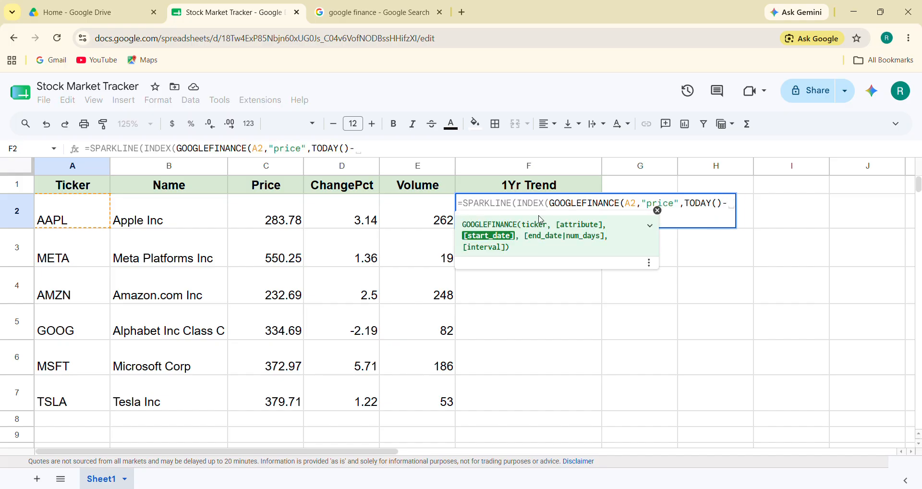
pyautogui.write('365')
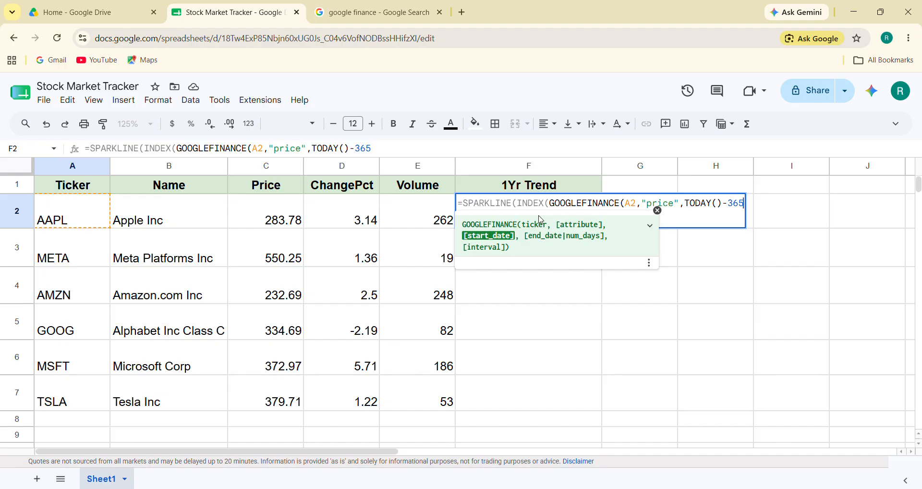
pyautogui.write(',t')
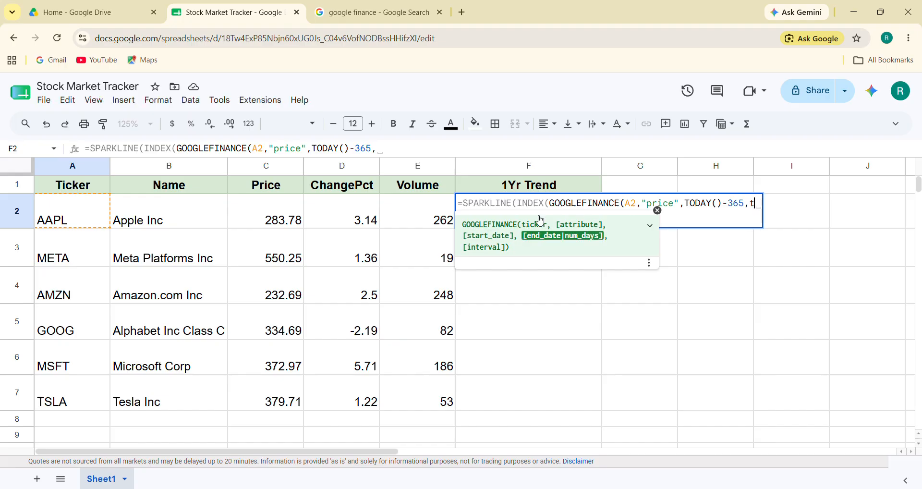
pyautogui.write('oda')
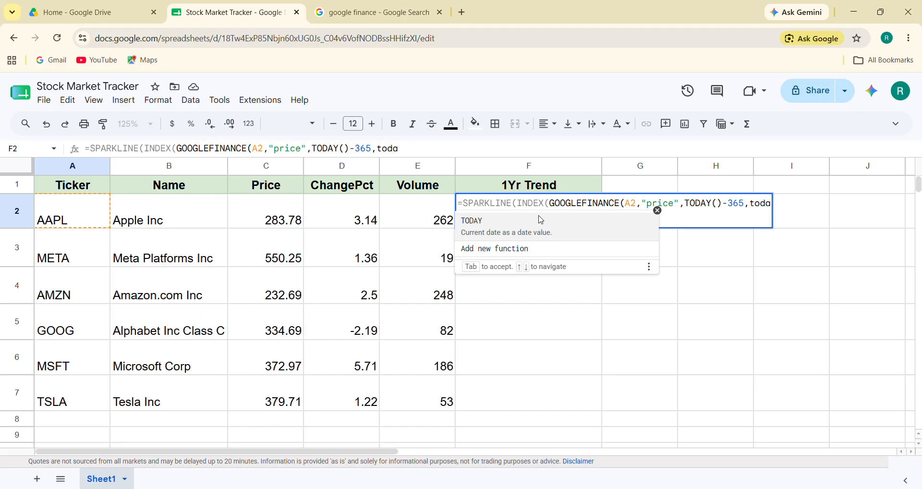
pyautogui.press('Tab')
pyautogui.write(')')
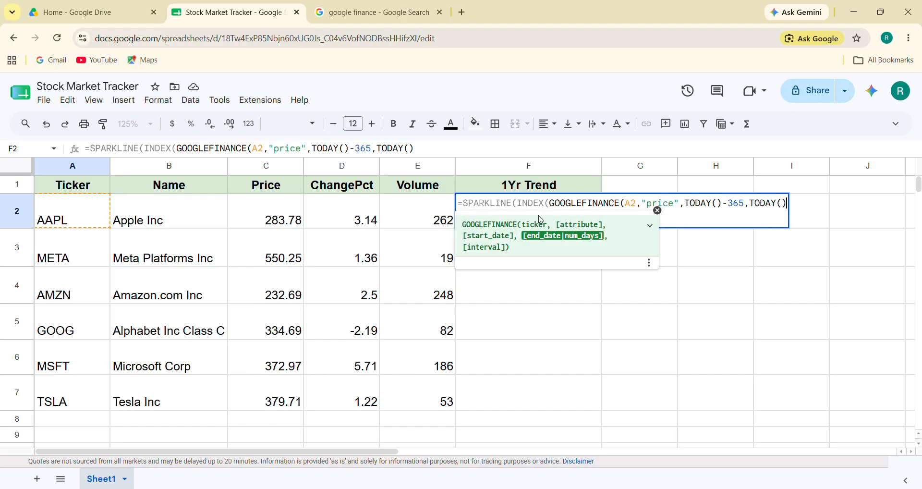
pyautogui.write(')')
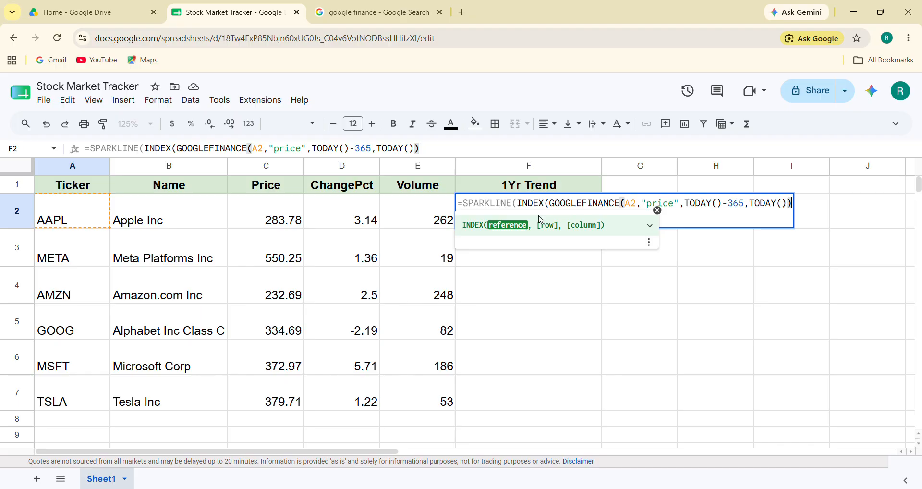
# Leave the INDEX row argument empty, set its column to 2 and close INDEX
pyautogui.write(', ')
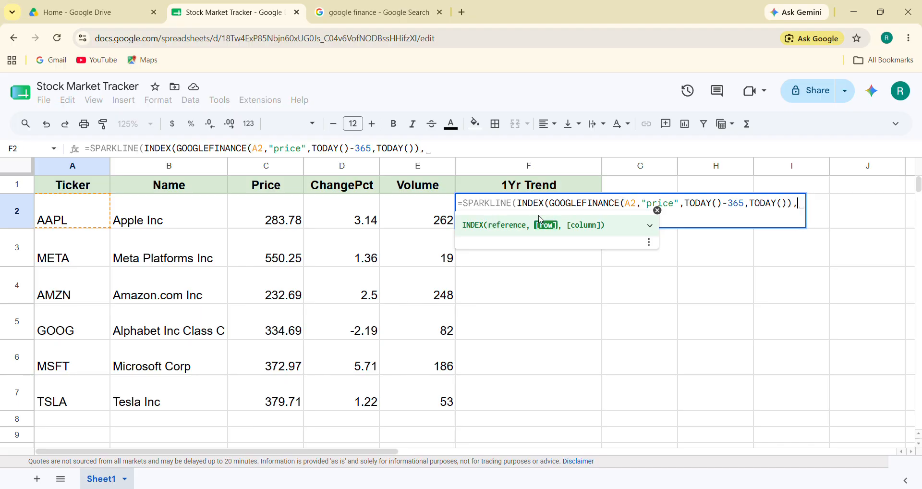
pyautogui.write(',2')
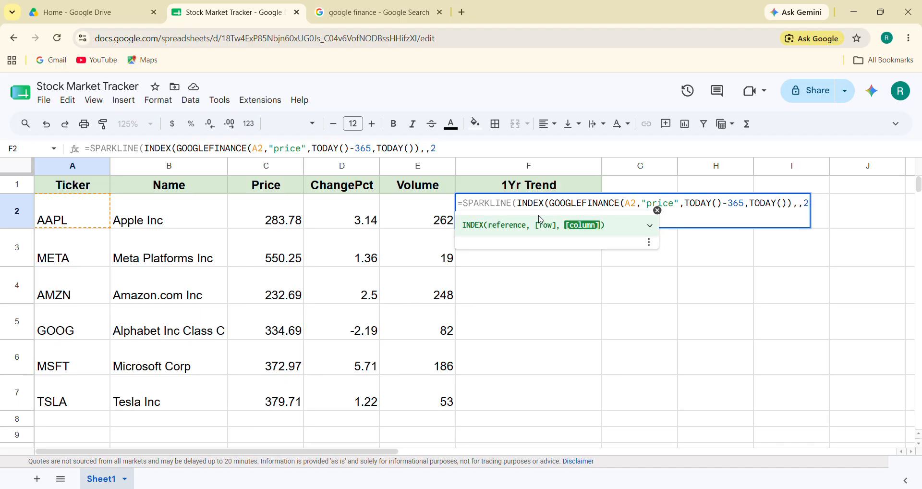
pyautogui.write(')')
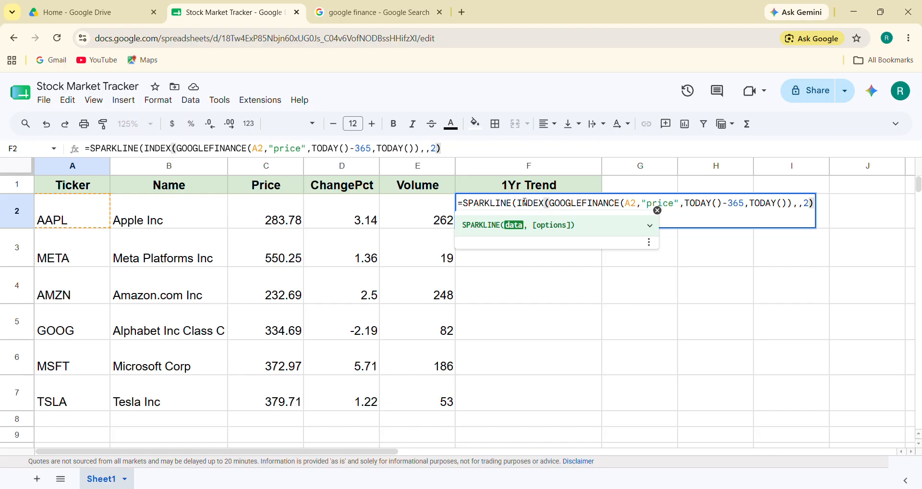
pyautogui.click(633, 203)
pyautogui.click(666, 204)
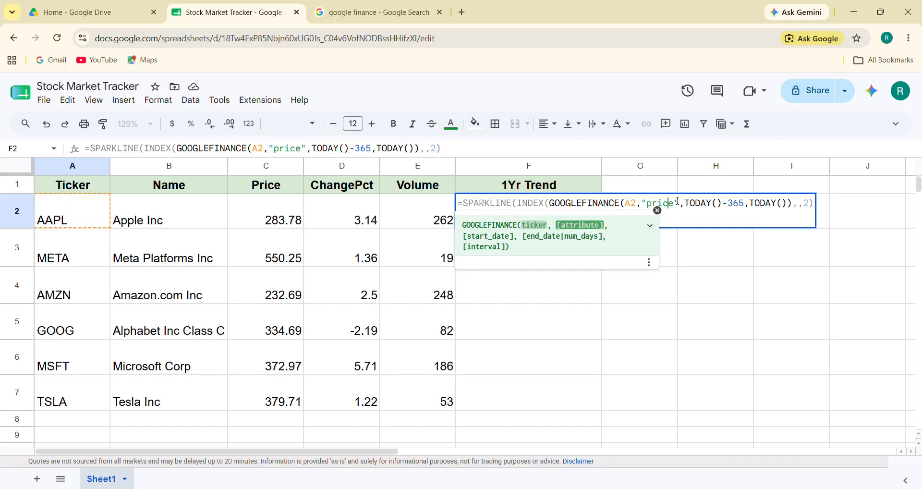
pyautogui.click(688, 204)
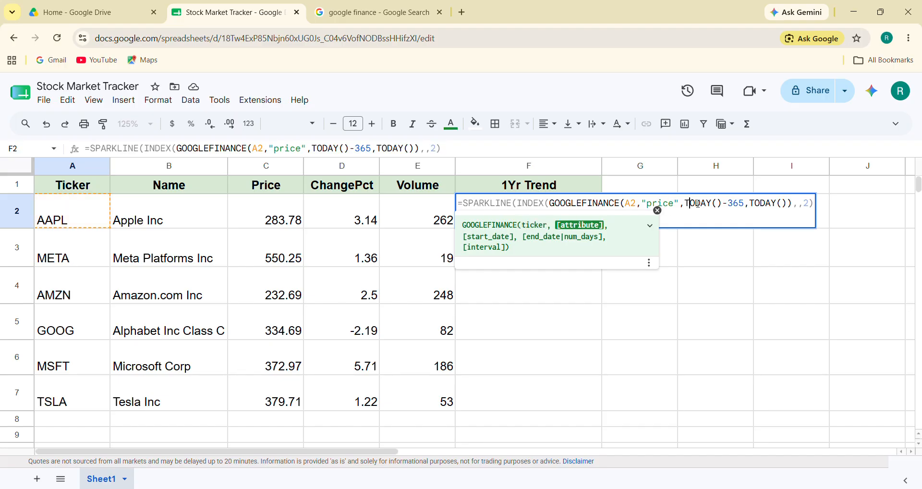
pyautogui.moveTo(698, 204); pyautogui.dragTo(745, 199)
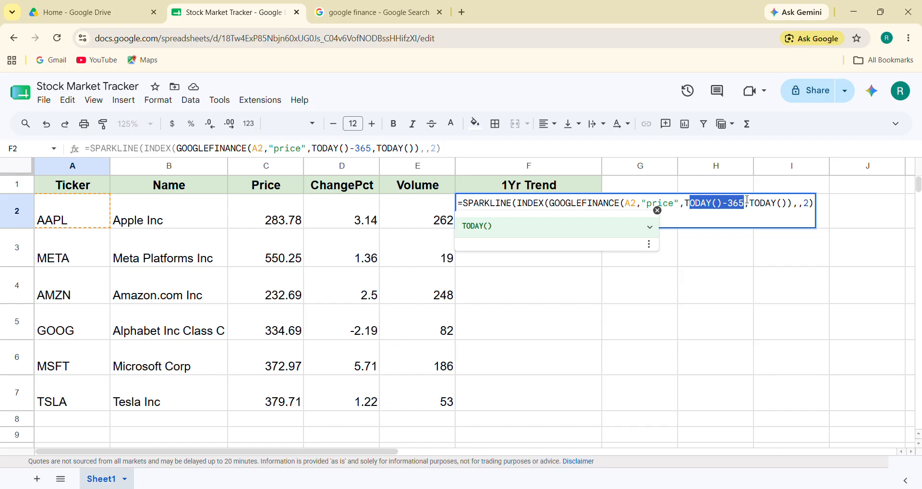
pyautogui.moveTo(750, 204); pyautogui.dragTo(799, 202)
pyautogui.click(800, 202)
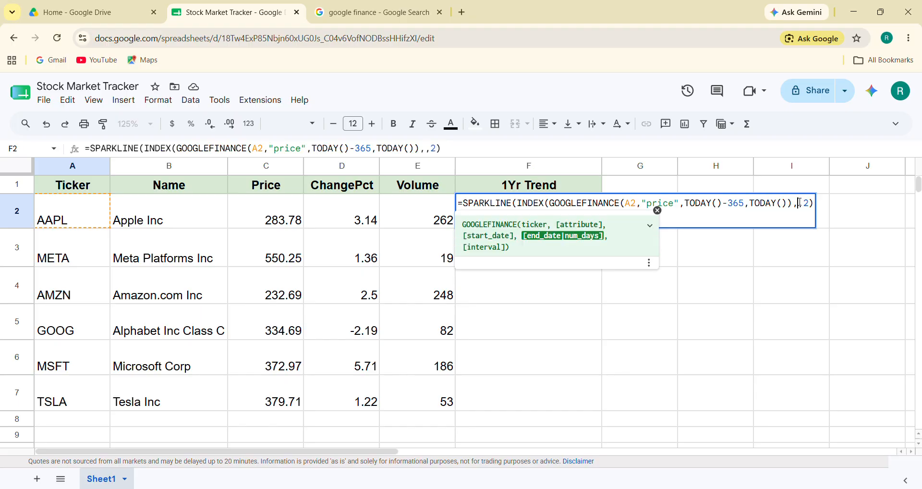
# Append the options {"charttype","column";"color","green"} after INDEX in the F2 formula and close SPARKLINE
pyautogui.click(814, 201)
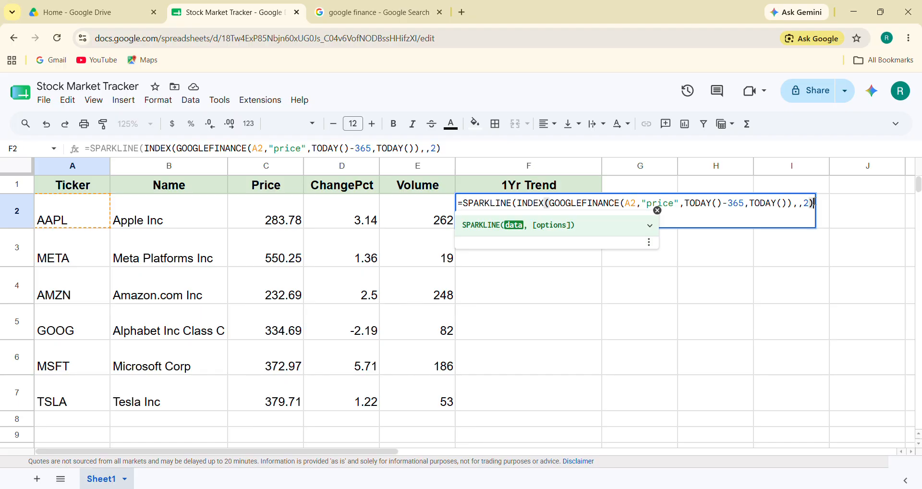
pyautogui.write('{')
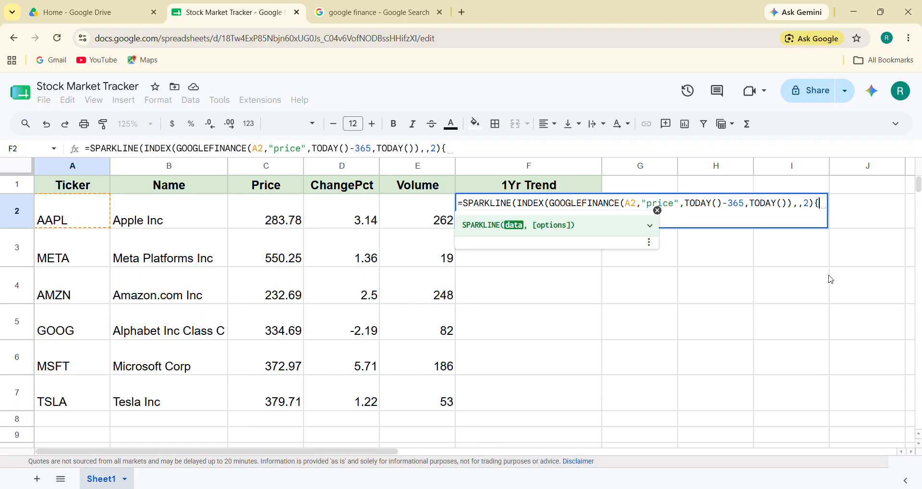
pyautogui.write('"')
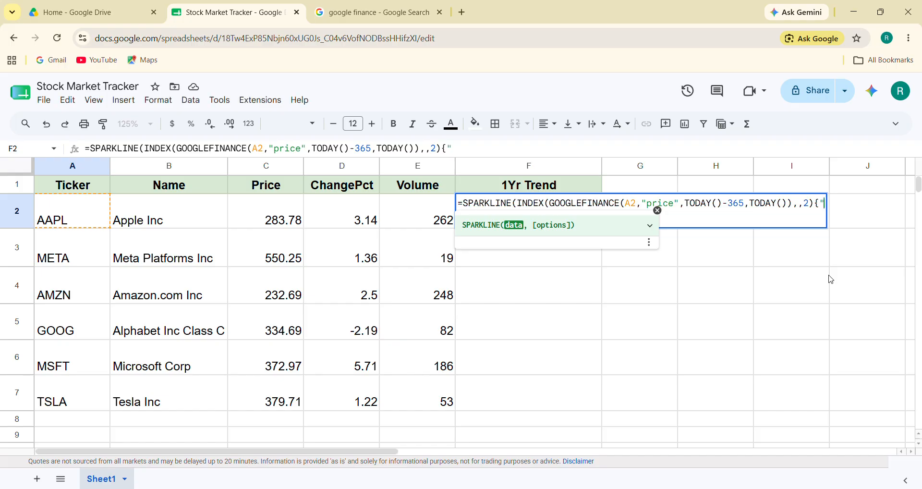
pyautogui.write('chartt')
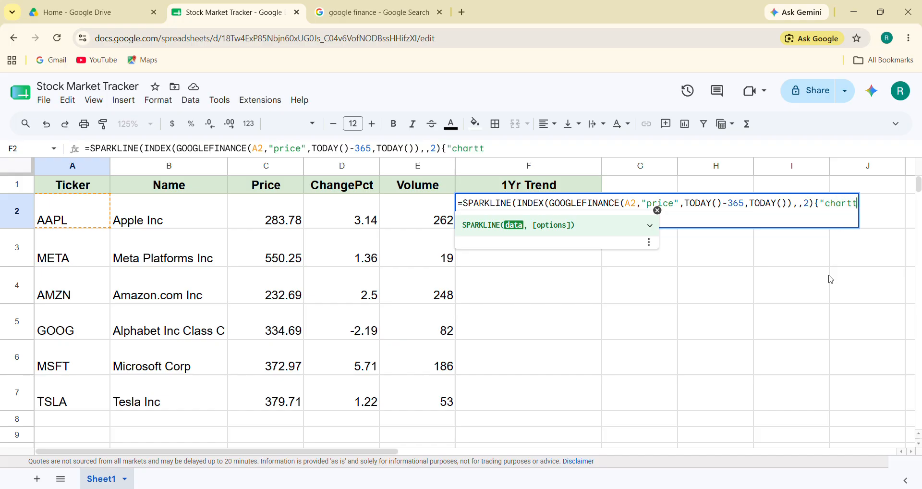
pyautogui.write('ype"')
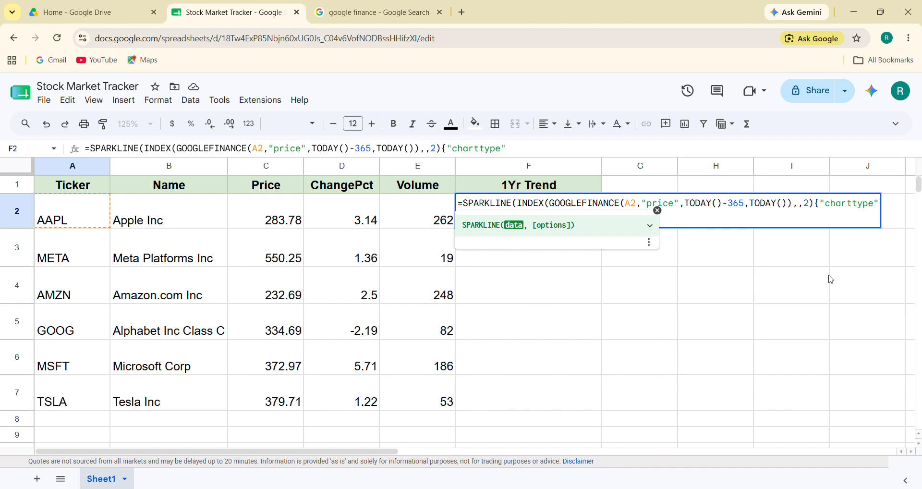
pyautogui.write(',')
pyautogui.write('column')
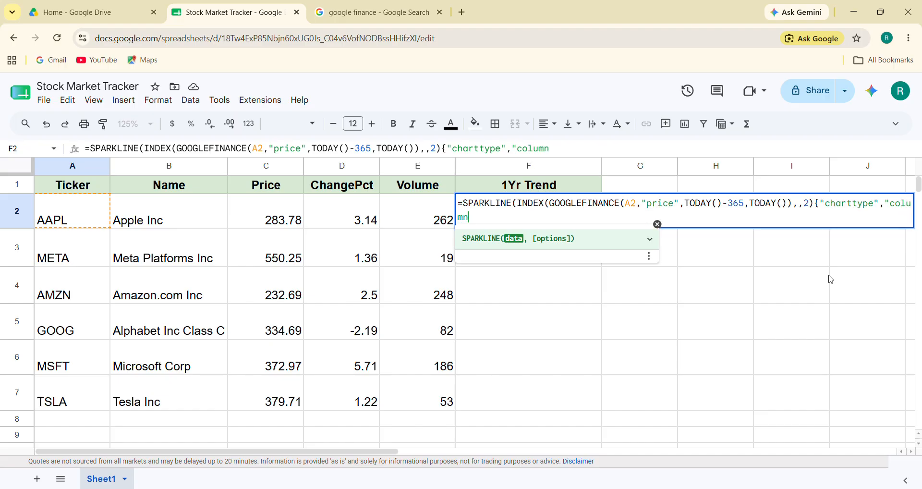
pyautogui.write('";')
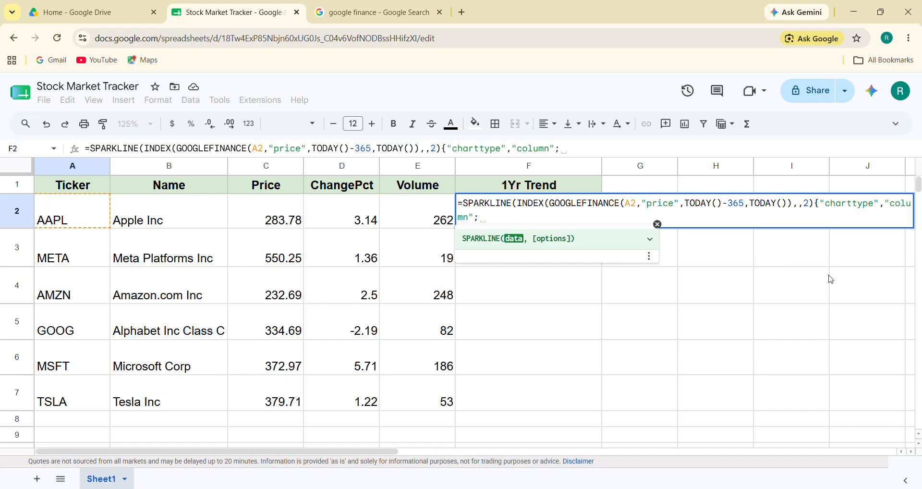
pyautogui.write('"')
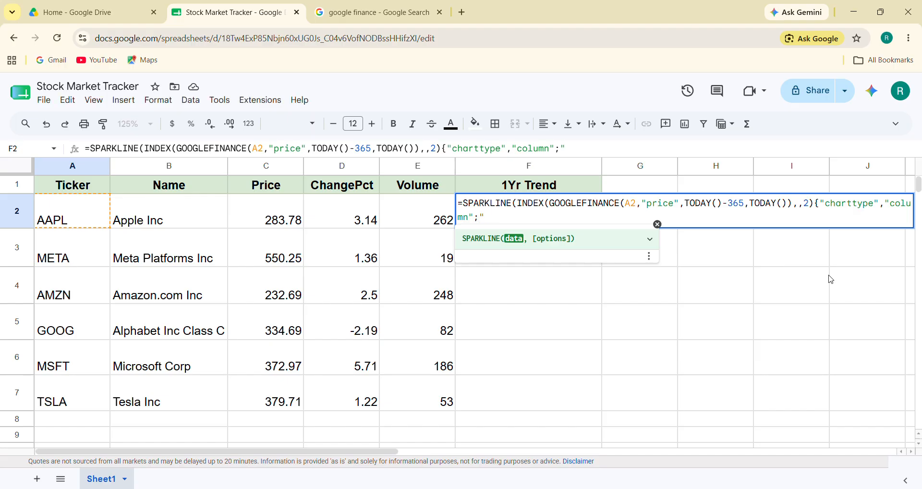
pyautogui.write('color","green"')
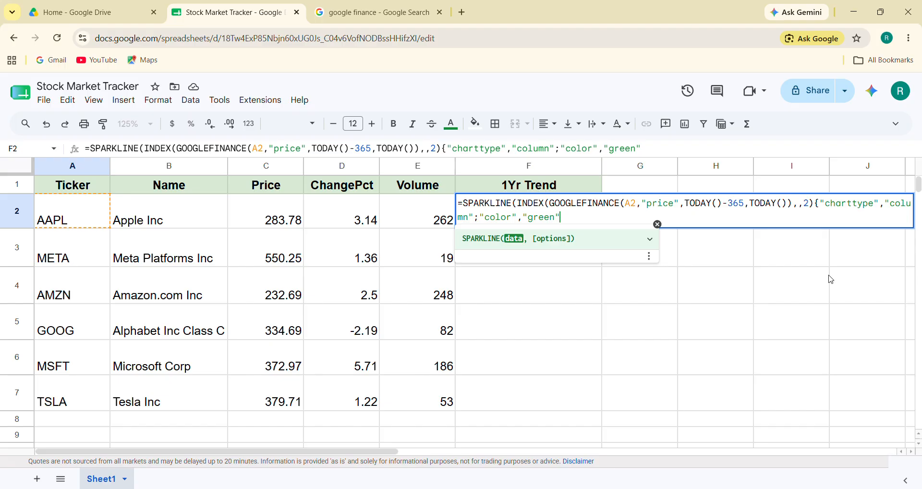
pyautogui.write('})')
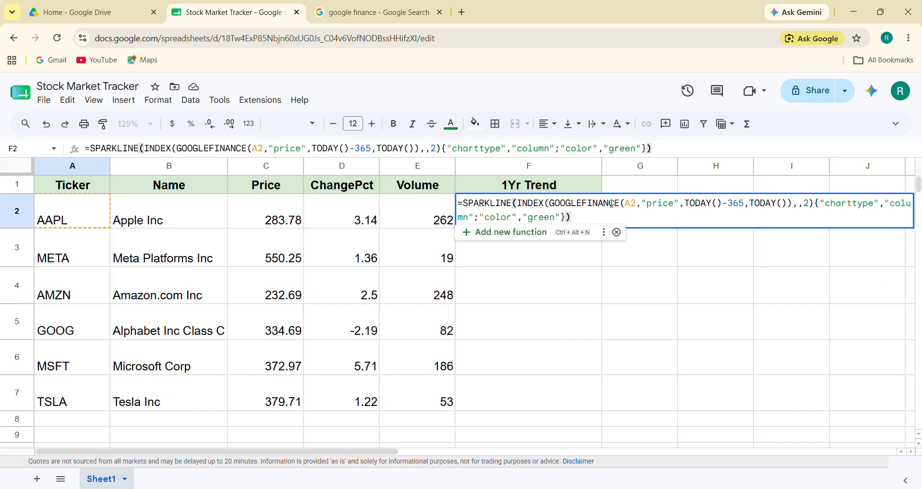
# Check the extent of the GOOGLEFINANCE and INDEX arguments in the F2 formula and enter the formula
pyautogui.moveTo(620, 203); pyautogui.dragTo(794, 200)
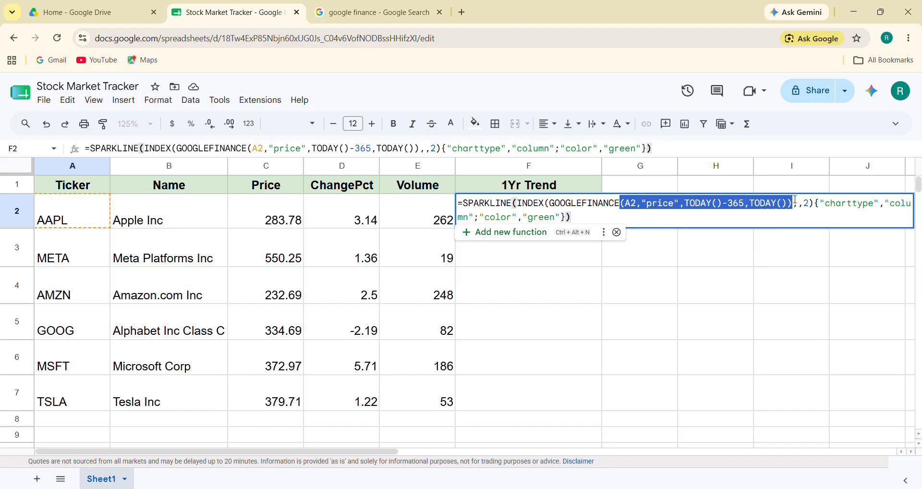
pyautogui.click(552, 202)
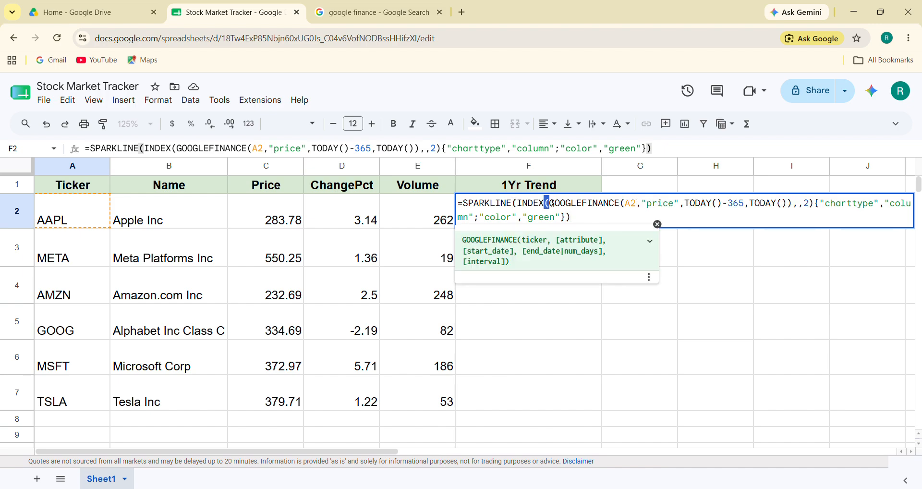
pyautogui.doubleClick(551, 202)
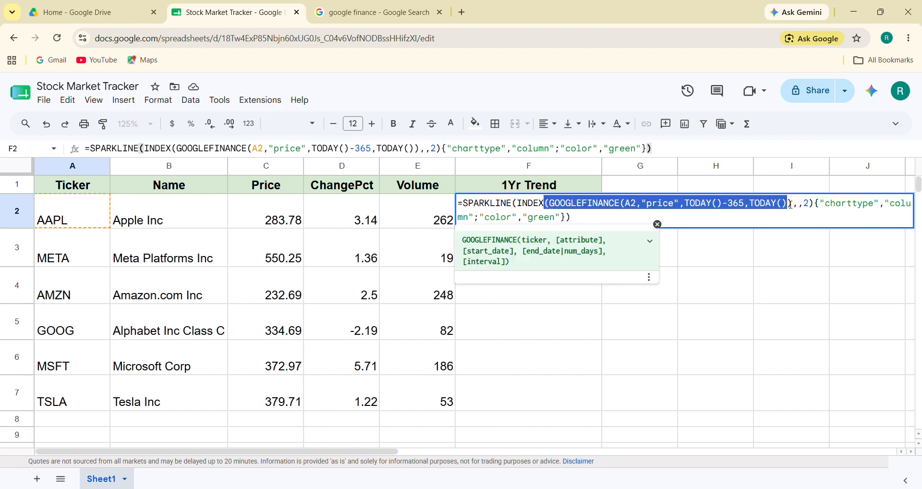
pyautogui.click(583, 217)
pyautogui.press('Return')
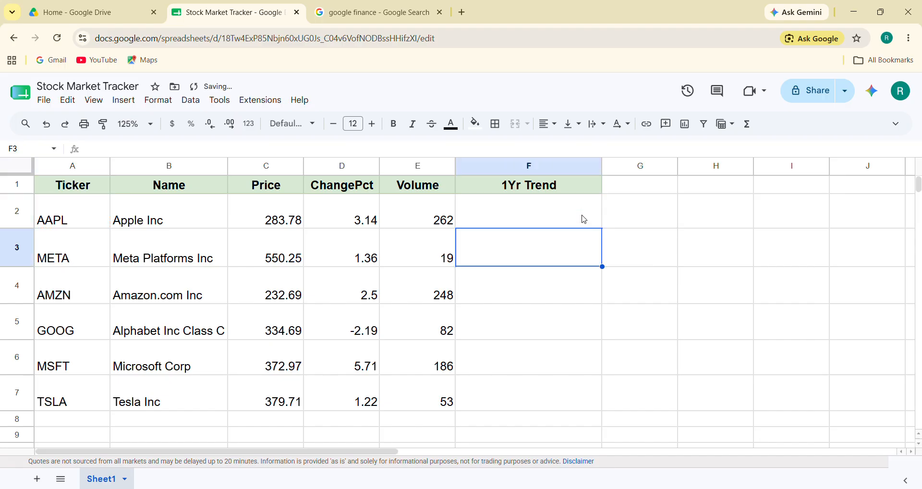
# Insert the missing comma between the INDEX function and the options array in the F2 formula and enter it
pyautogui.click(584, 219)
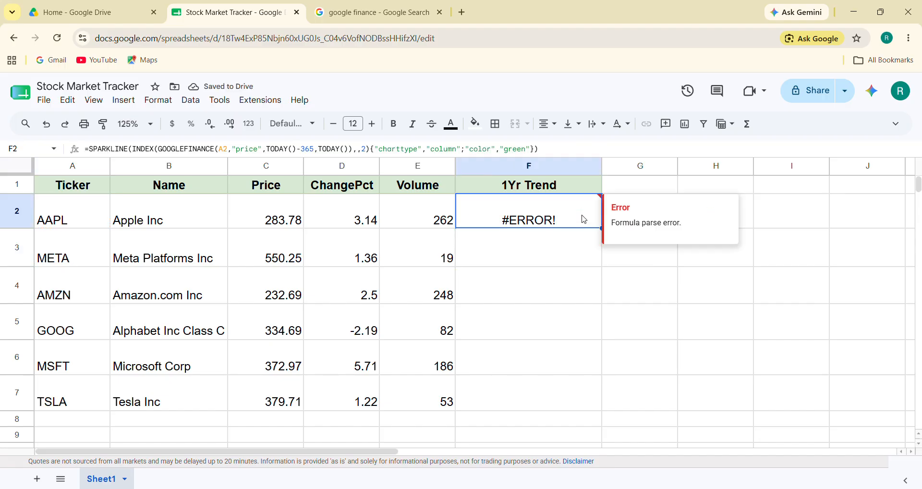
pyautogui.doubleClick(583, 219)
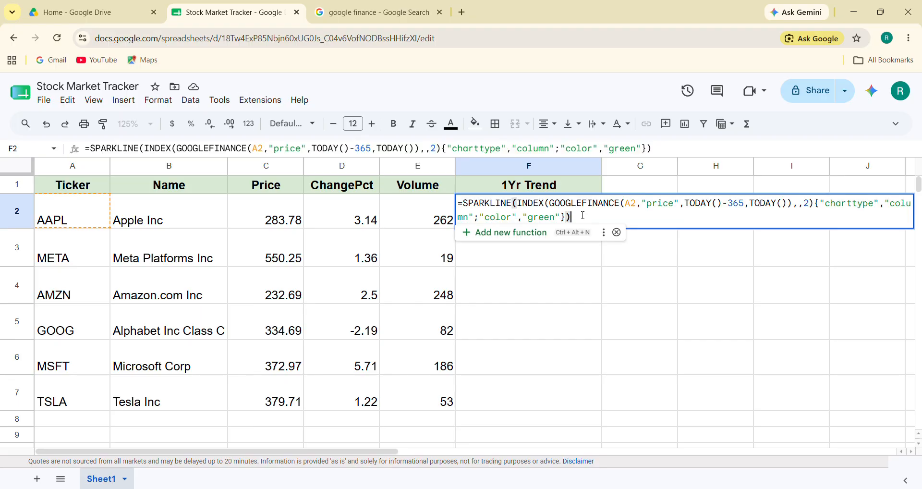
pyautogui.click(815, 203)
pyautogui.write(',')
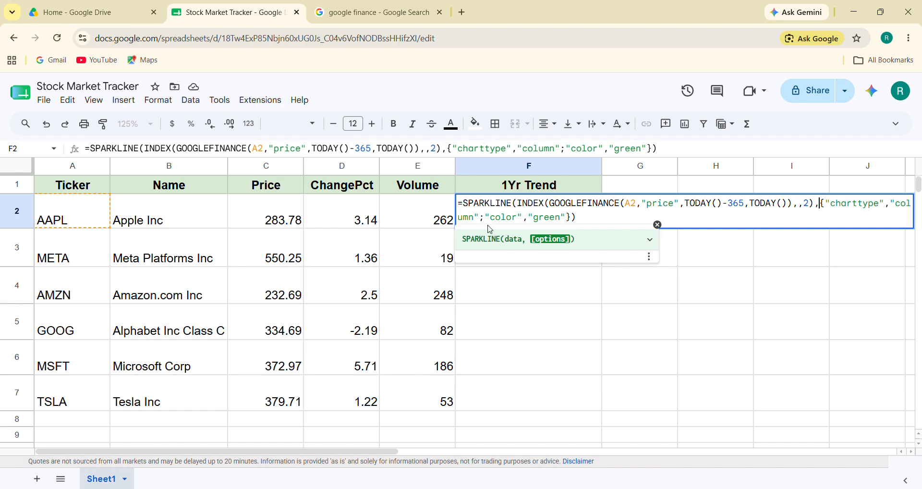
pyautogui.press('Return')
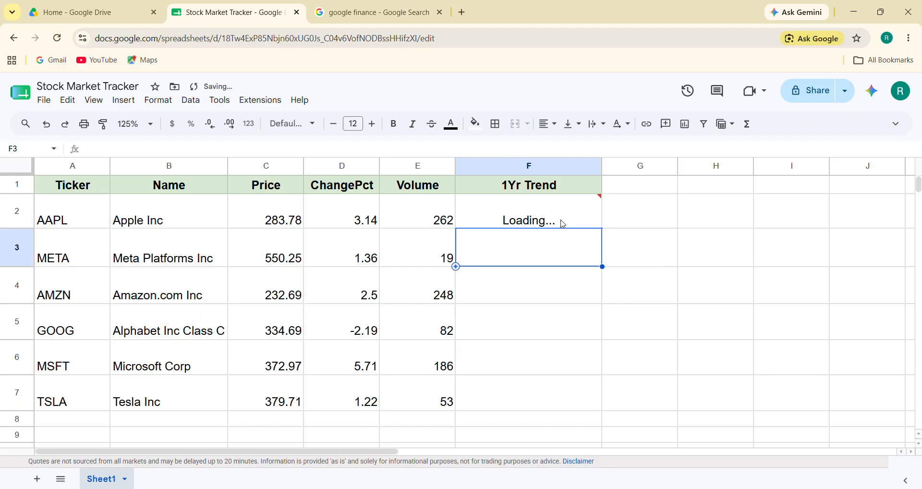
# Copy the F2 sparkline formula into F3:F7 for the remaining tickers
pyautogui.click(563, 224)
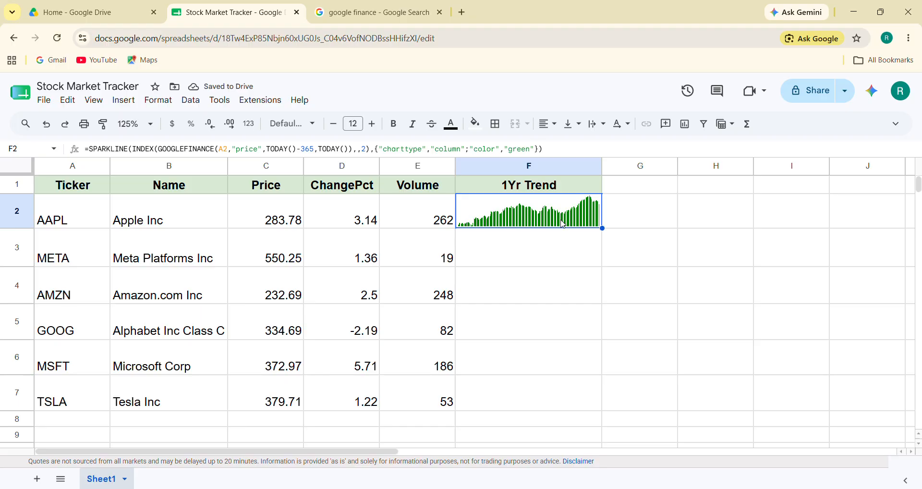
pyautogui.hotkey('ctrl', 'c')
pyautogui.press('Down')
pyautogui.hotkey('shift', 'Down')
pyautogui.hotkey('shift', 'Down')
pyautogui.hotkey('shift', 'Down')
pyautogui.hotkey('shift', 'Down')
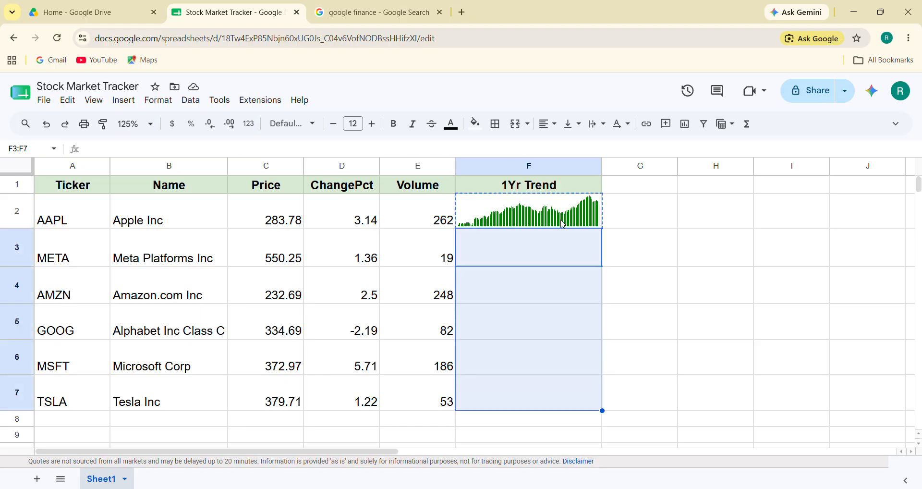
pyautogui.hotkey('ctrl', 'v')
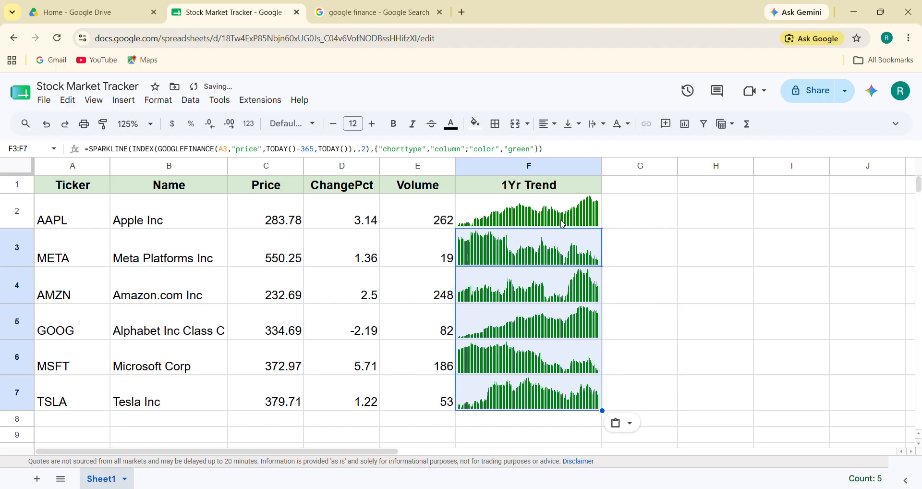
pyautogui.click(613, 248)
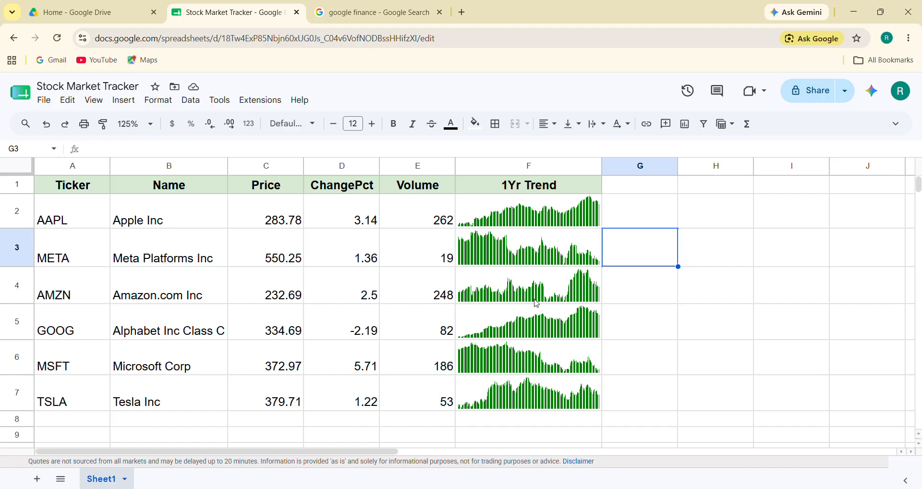
# Copy the "1Yr Trend" header from F1 into G1
pyautogui.click(591, 192)
pyautogui.hotkey('ctrl', 'c')
pyautogui.press('Right')
pyautogui.hotkey('ctrl', 'v')
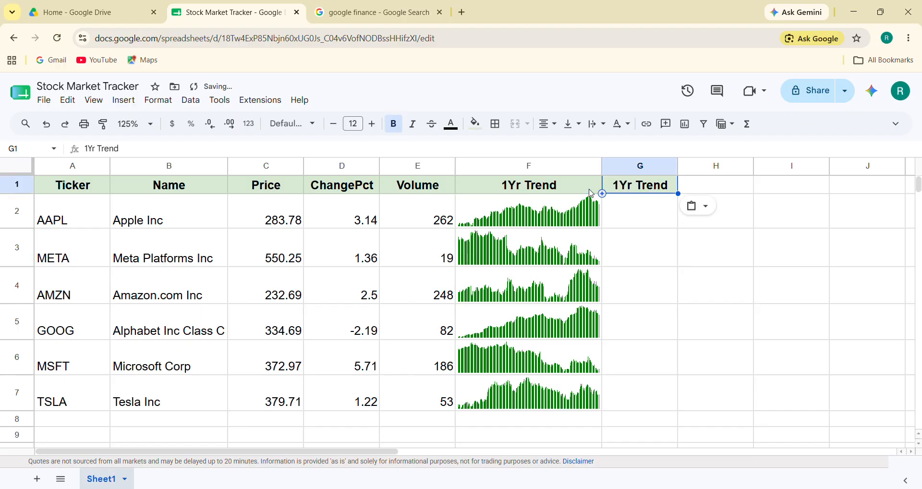
# Change the G1 header to "1Month Trend" and widen column G to fit it
pyautogui.press('F2')
pyautogui.press('Left')
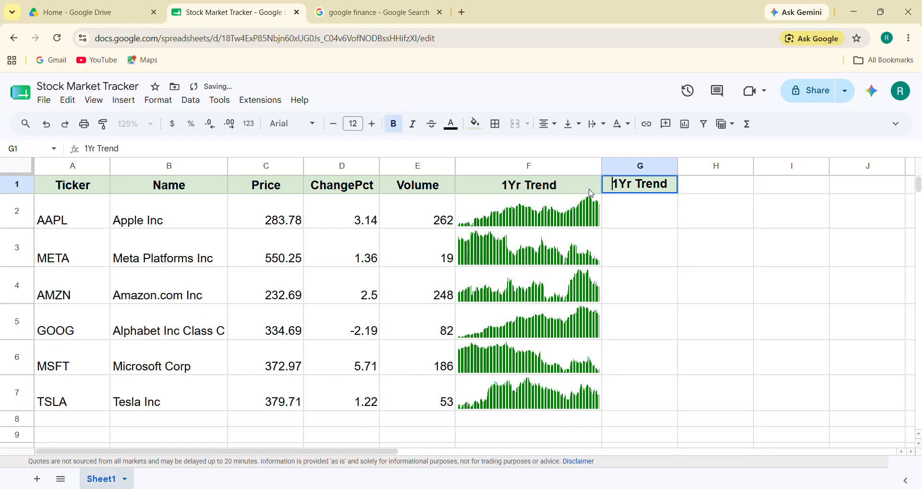
pyautogui.press('BackSpace')
pyautogui.press('BackSpace')
pyautogui.write('Mo')
pyautogui.write('nth')
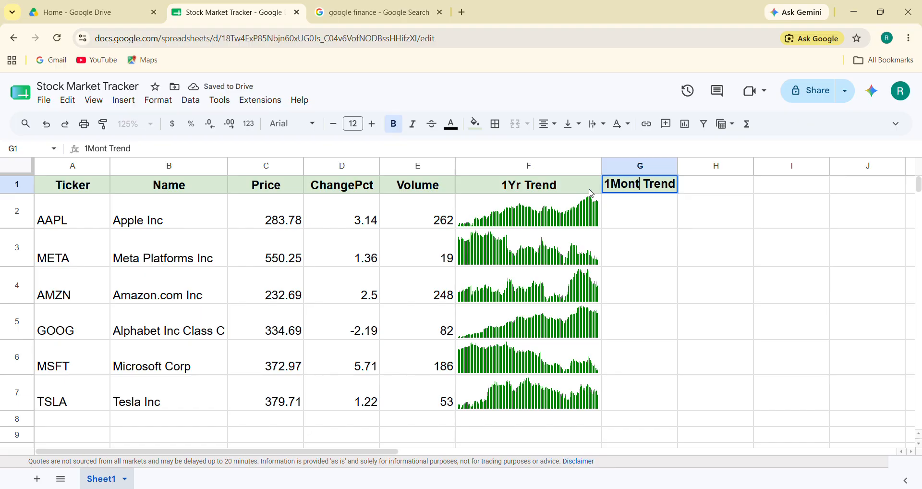
pyautogui.press('Return')
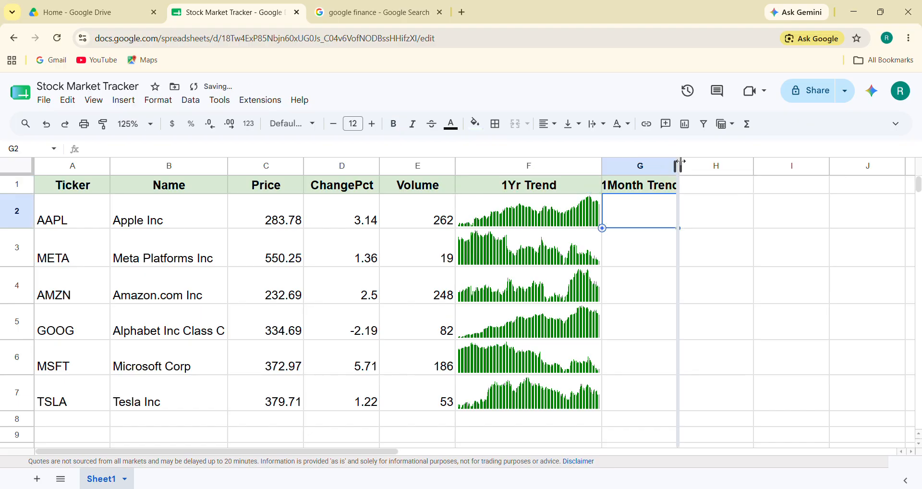
pyautogui.moveTo(678, 164); pyautogui.dragTo(729, 166)
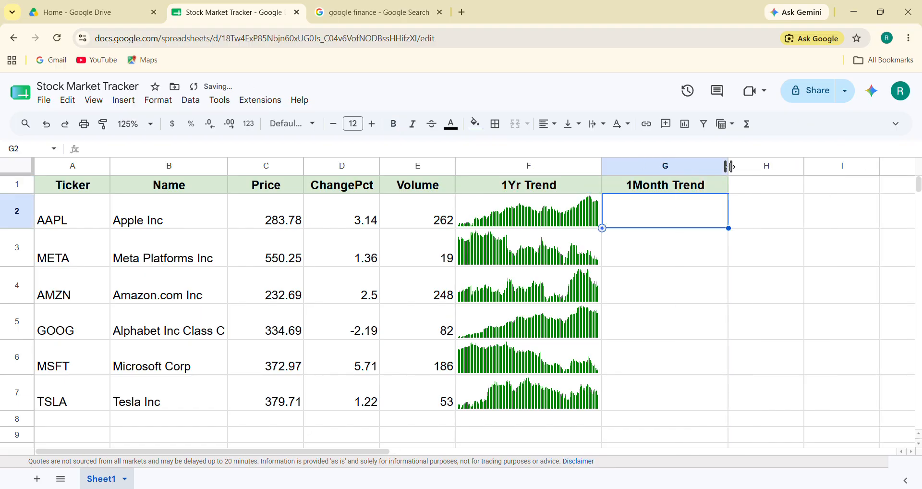
# Copy the F2 sparkline formula into G2 and change its ticker reference to A2
pyautogui.click(587, 219)
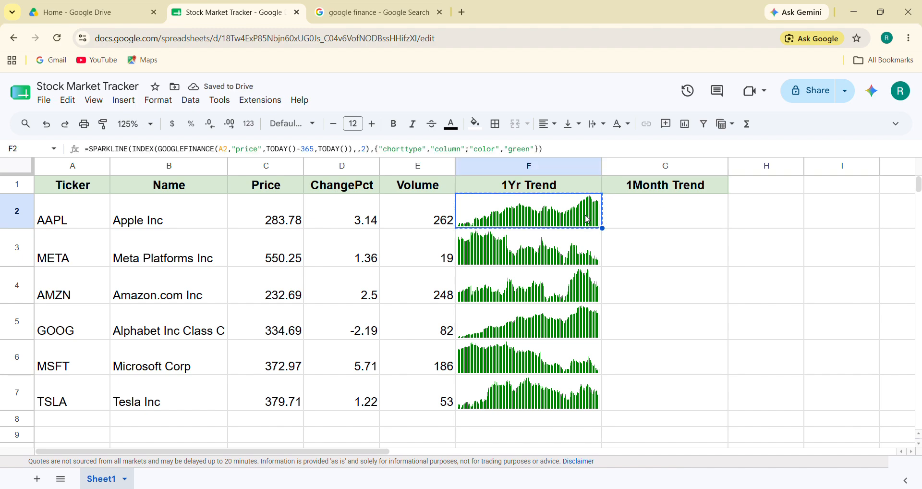
pyautogui.press('Right')
pyautogui.hotkey('ctrl', 'v')
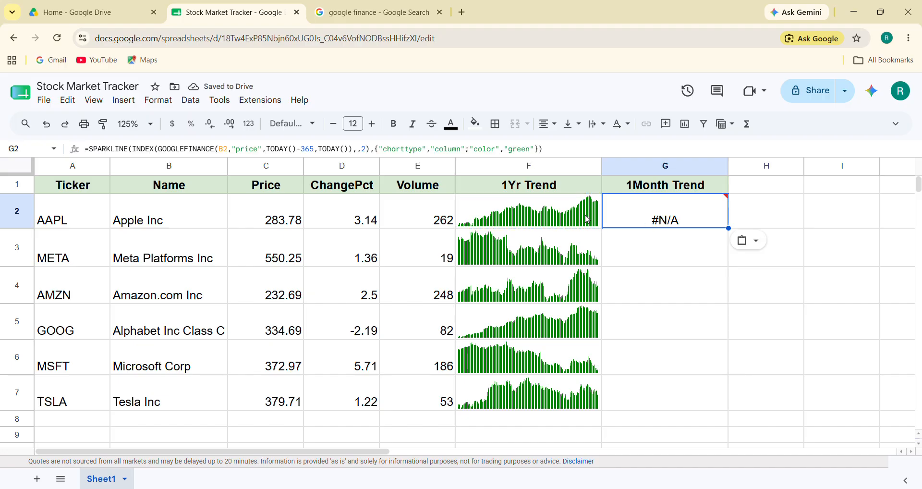
pyautogui.press('Return')
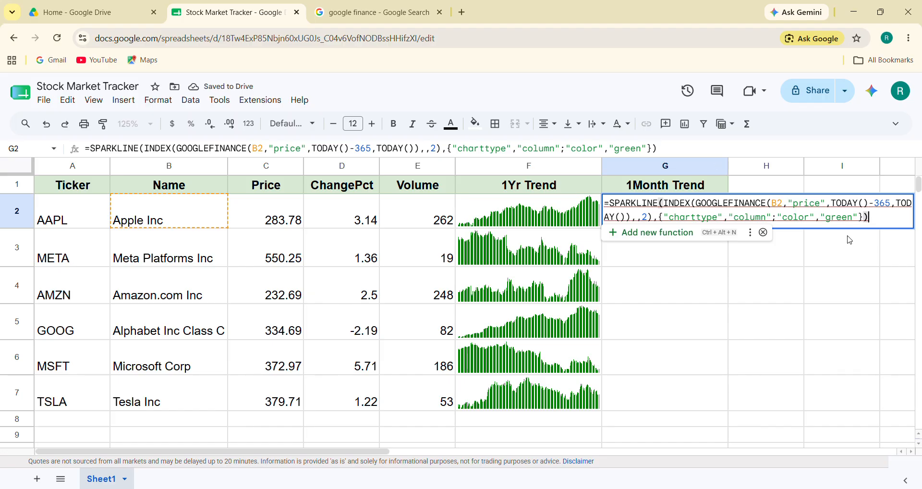
pyautogui.click(778, 203)
pyautogui.press('BackSpace')
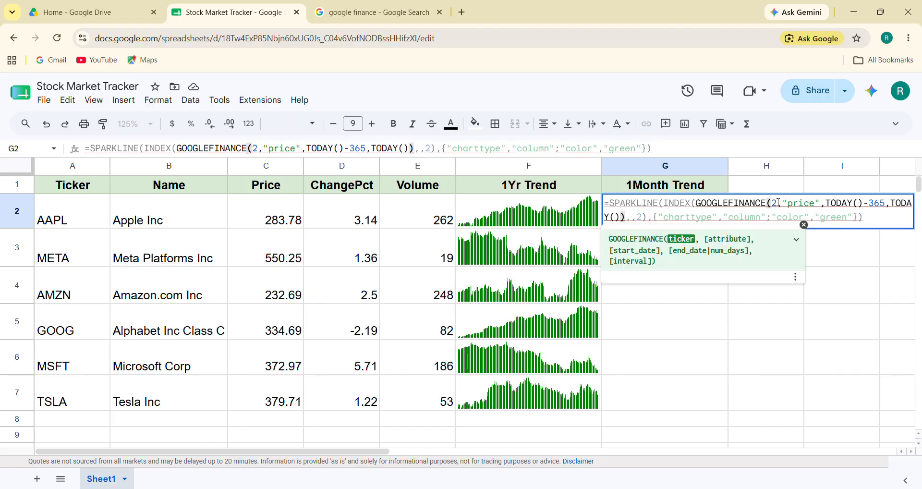
pyautogui.write('A')
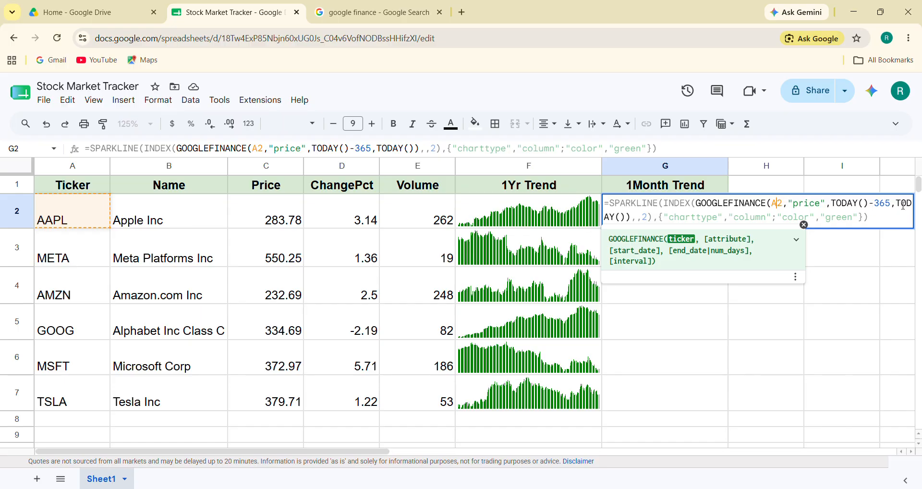
# Set the chart type in the G2 sparkline options to "line"
pyautogui.click(757, 217)
pyautogui.click(765, 217)
pyautogui.press('BackSpace')
pyautogui.press('BackSpace')
pyautogui.press('BackSpace')
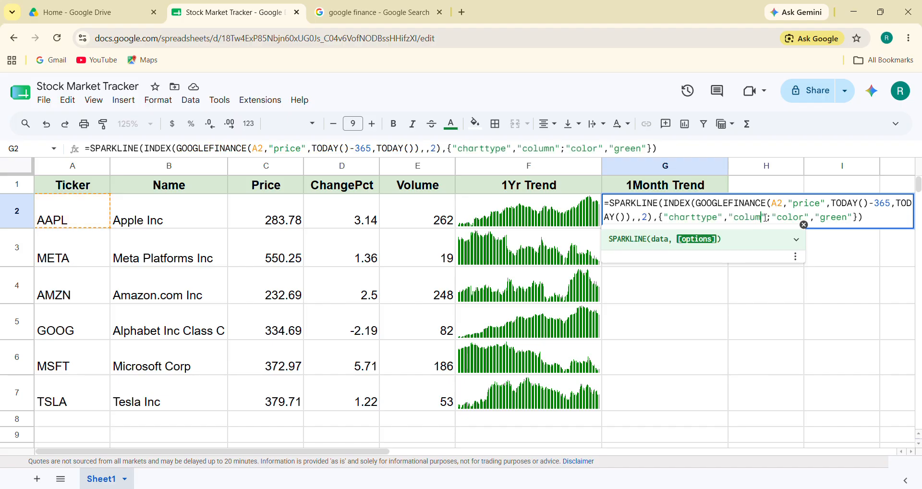
pyautogui.press('BackSpace')
pyautogui.press('BackSpace')
pyautogui.press('BackSpace')
pyautogui.write('line')
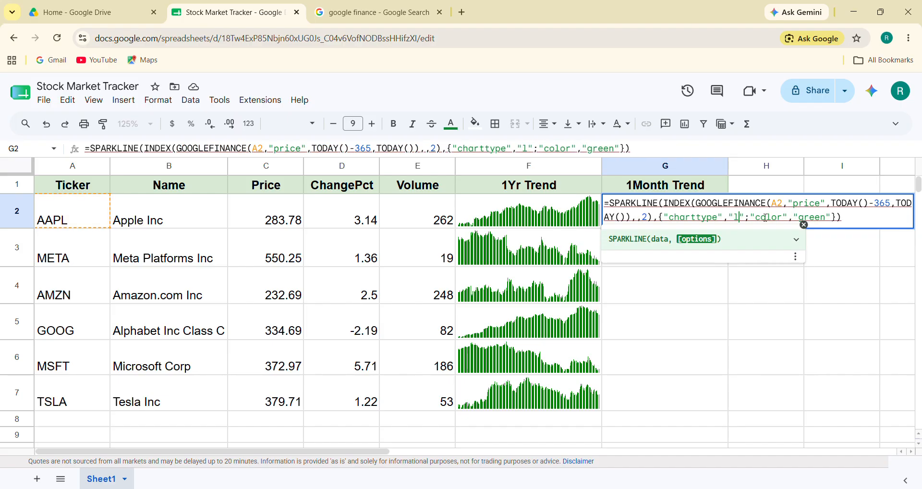
# Set the color in the G2 sparkline options to "orange" and enter the formula
pyautogui.click(844, 217)
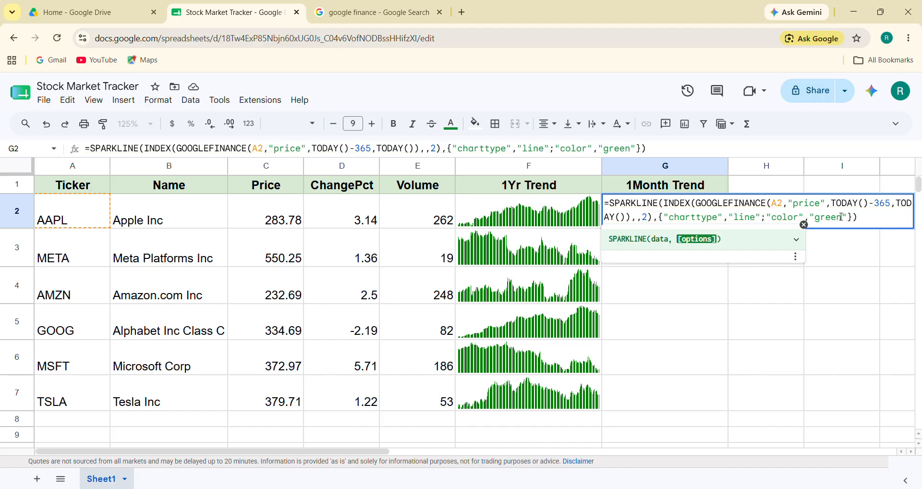
pyautogui.press('BackSpace')
pyautogui.press('BackSpace')
pyautogui.press('BackSpace')
pyautogui.press('BackSpace')
pyautogui.press('BackSpace')
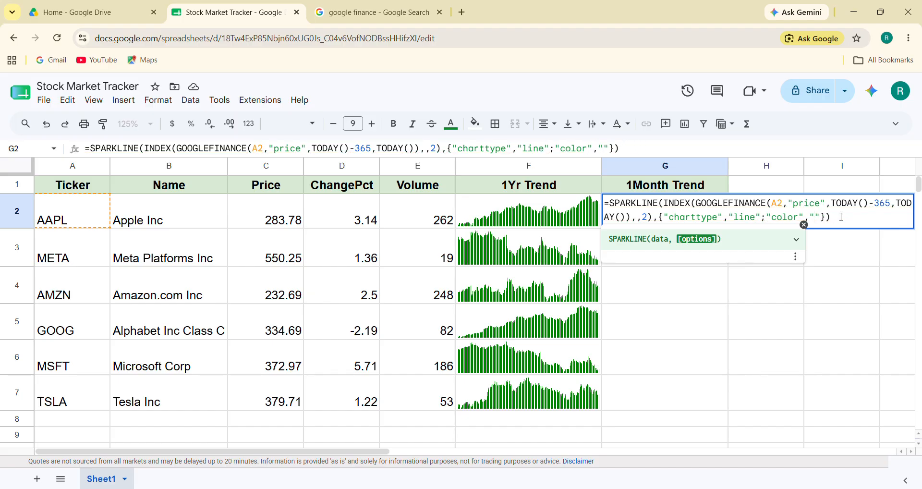
pyautogui.write('orange')
pyautogui.press('Return')
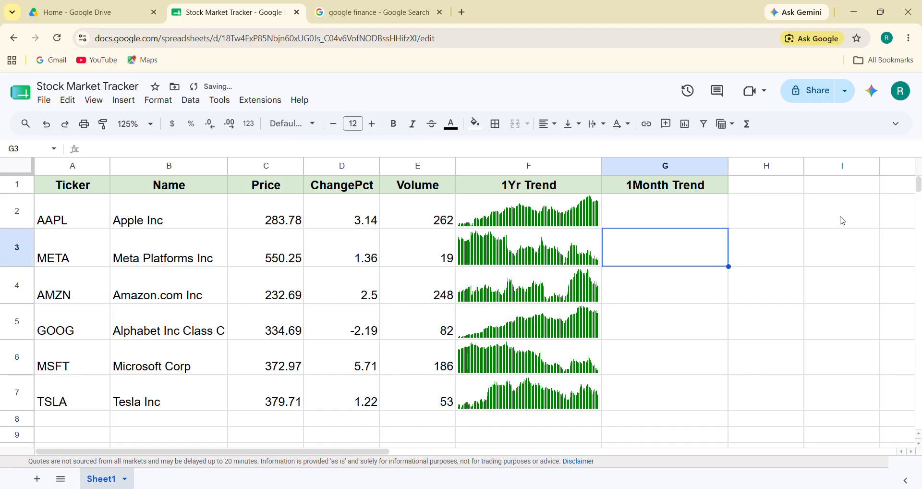
# Copy the G2 line sparkline formula into G3:G7
pyautogui.press('Up')
pyautogui.hotkey('ctrl', 'c')
pyautogui.press('Down')
pyautogui.hotkey('shift', 'Down')
pyautogui.hotkey('shift', 'Down')
pyautogui.hotkey('shift', 'Down')
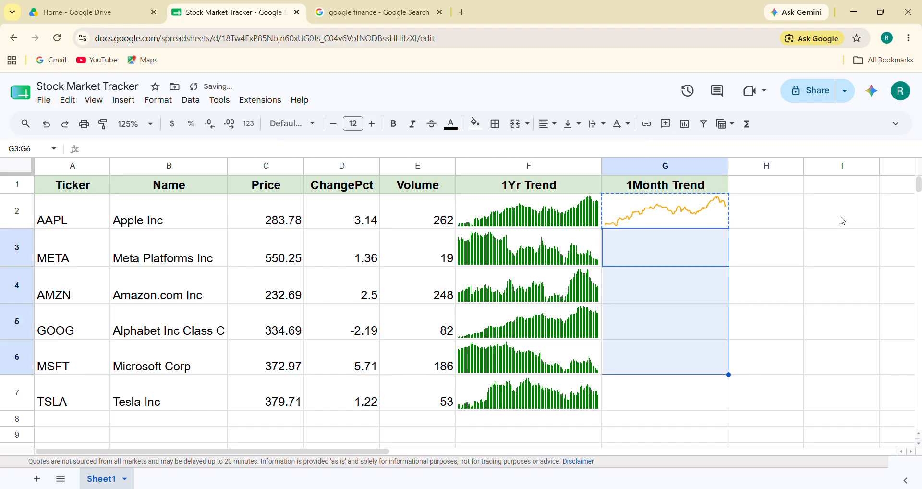
pyautogui.hotkey('shift', 'Down')
pyautogui.hotkey('ctrl', 'v')
pyautogui.press('Down')
pyautogui.press('Down')
pyautogui.press('Down')
pyautogui.press('Down')
pyautogui.press('Down')
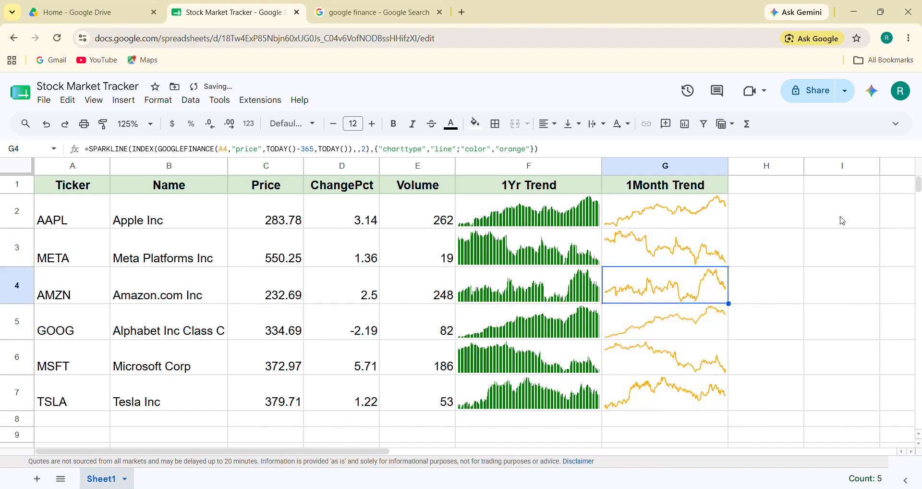
# Copy the "1Month Trend" header from G1 into H1
pyautogui.press('Up')
pyautogui.press('Up')
pyautogui.press('Up')
pyautogui.press('Up')
pyautogui.press('Up')
pyautogui.press('Up')
pyautogui.press('Up')
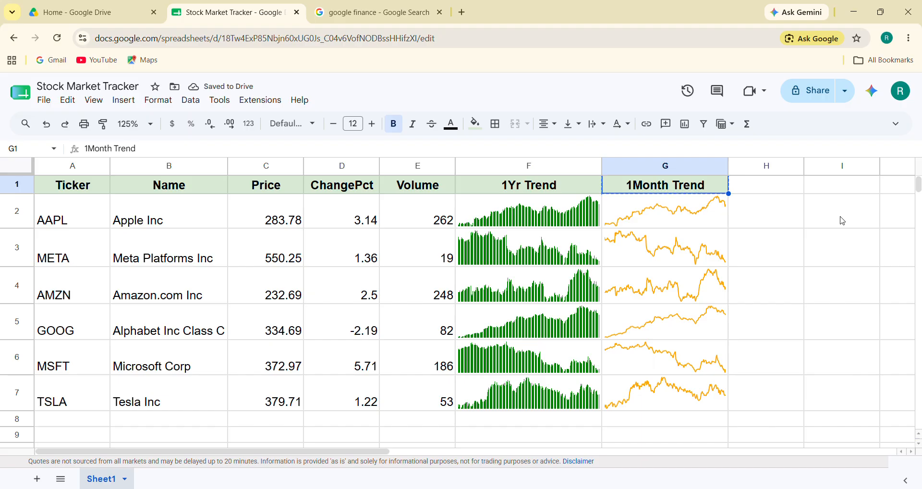
pyautogui.press('Right')
pyautogui.hotkey('ctrl', 'v')
pyautogui.press('Left')
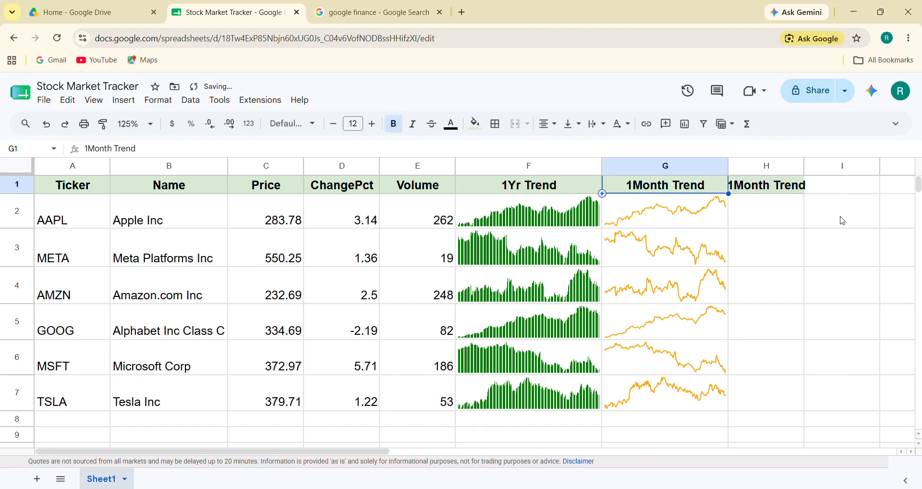
# Set the start date offset in the G2 sparkline formula to 30 days before today and enter the formula
pyautogui.press('Down')
pyautogui.press('Return')
pyautogui.press('Left')
pyautogui.press('Left')
pyautogui.press('Left')
pyautogui.press('Left')
pyautogui.press('Left')
pyautogui.press('Left')
pyautogui.press('Left')
pyautogui.press('Left')
pyautogui.press('Left')
pyautogui.press('Left')
pyautogui.press('Left')
pyautogui.press('Left')
pyautogui.press('Left')
pyautogui.press('Left')
pyautogui.press('Left')
pyautogui.press('Left')
pyautogui.press('Left')
pyautogui.press('Left')
pyautogui.press('Left')
pyautogui.press('Left')
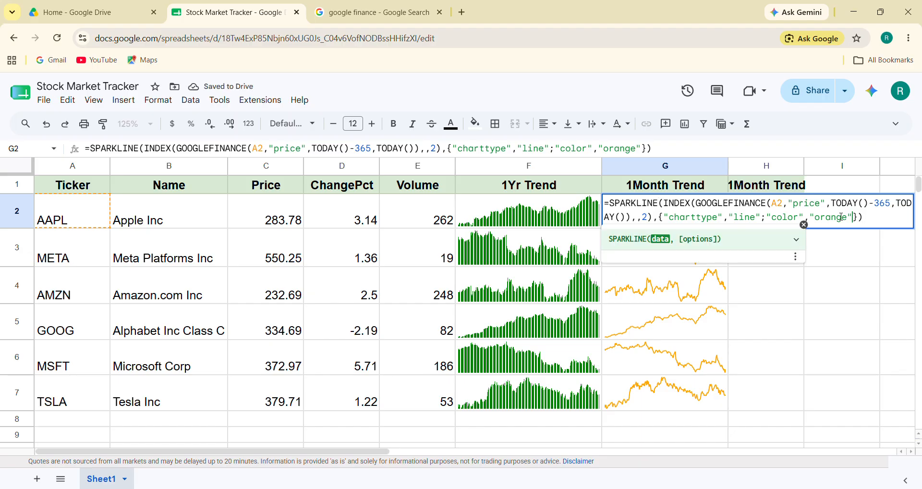
pyautogui.press('Right')
pyautogui.press('Right')
pyautogui.press('Right')
pyautogui.press('Right')
pyautogui.press('Right')
pyautogui.press('Right')
pyautogui.press('Right')
pyautogui.press('Right')
pyautogui.press('Right')
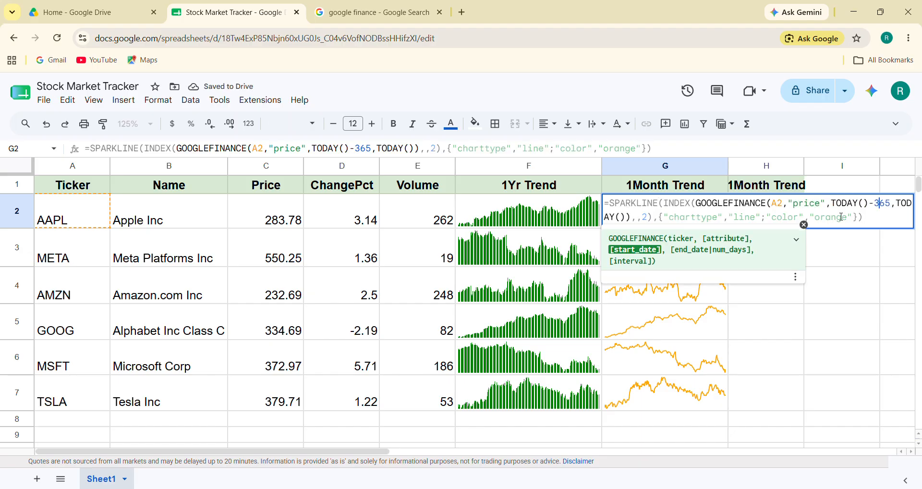
pyautogui.hotkey('shift', 'Right')
pyautogui.hotkey('shift', 'Right')
pyautogui.hotkey('shift', 'Right')
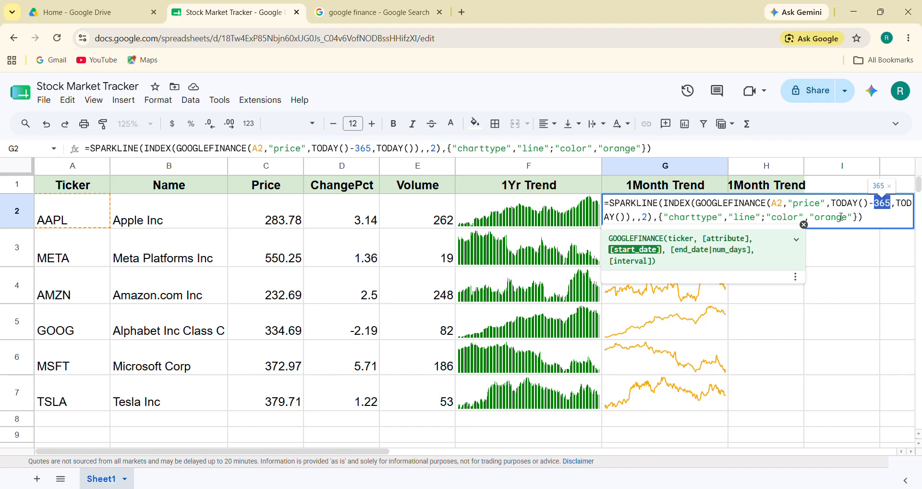
pyautogui.write('3')
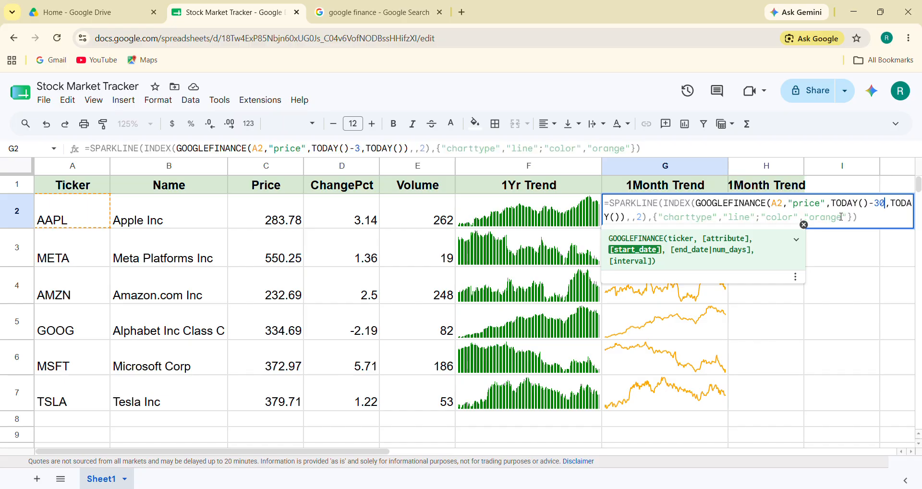
pyautogui.write('0')
pyautogui.press('Return')
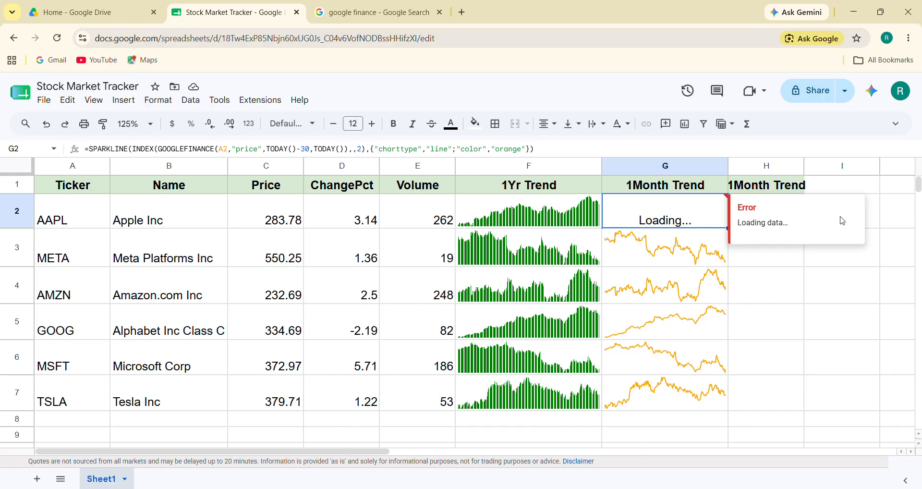
# Change the header in H1 to "7 Days Trend"
pyautogui.press('Right')
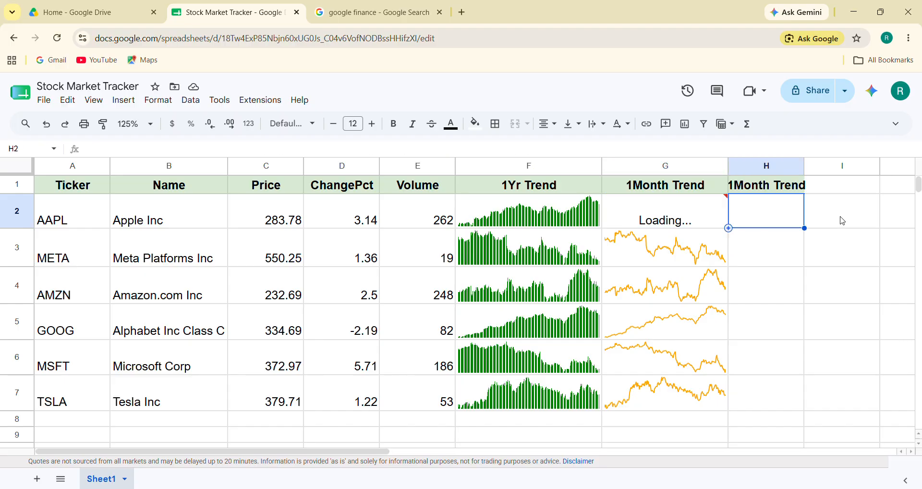
pyautogui.press('Up')
pyautogui.press('Return')
pyautogui.hotkey('ctrl', 'Left')
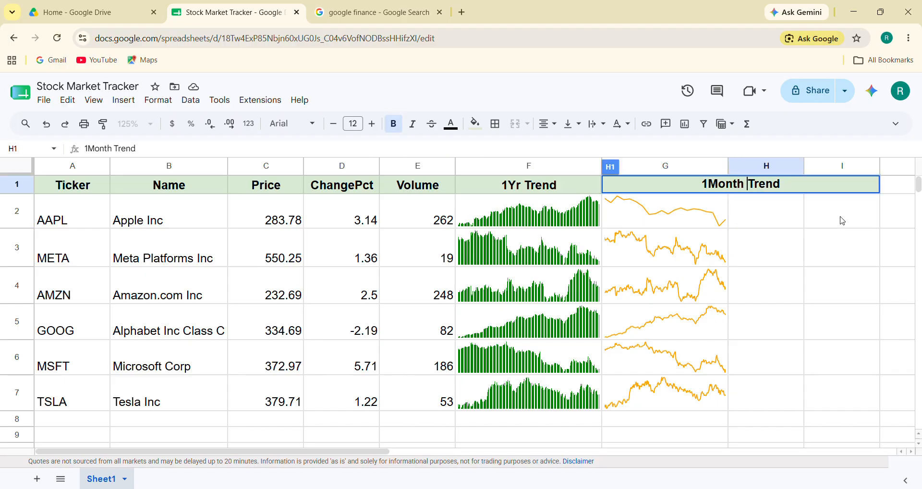
pyautogui.hotkey('ctrl', 'shift', 'Right')
pyautogui.write('7 Days')
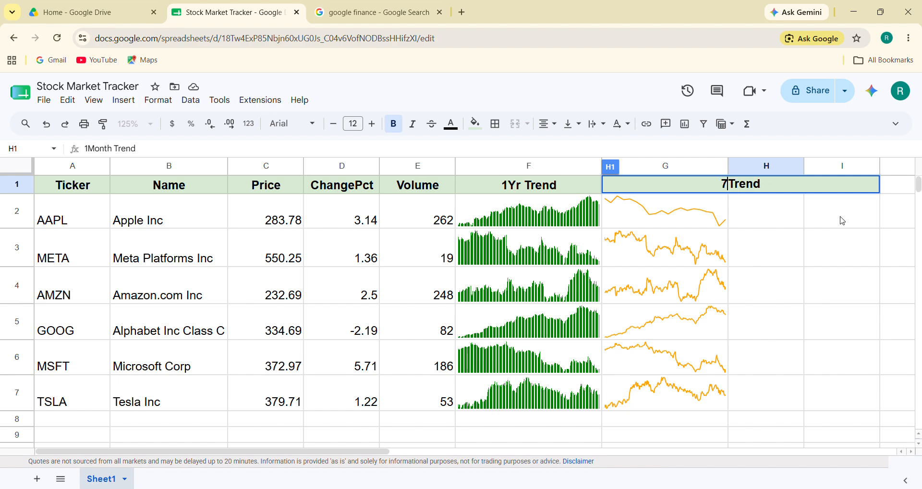
pyautogui.press('Return')
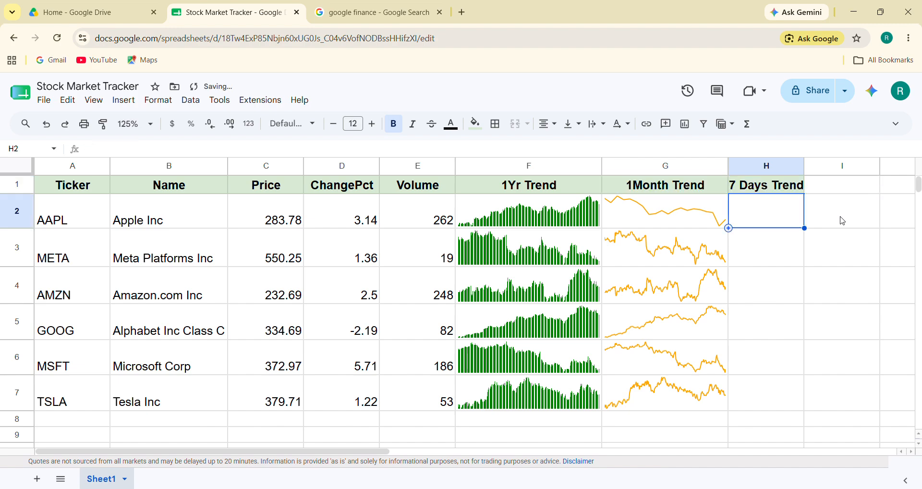
# Copy the 30-day sparkline formula from G2 into G3:G7
pyautogui.press('Up')
pyautogui.press('Left')
pyautogui.press('Down')
pyautogui.hotkey('ctrl', 'c')
pyautogui.press('Down')
pyautogui.hotkey('ctrl', 'shift', 'Down')
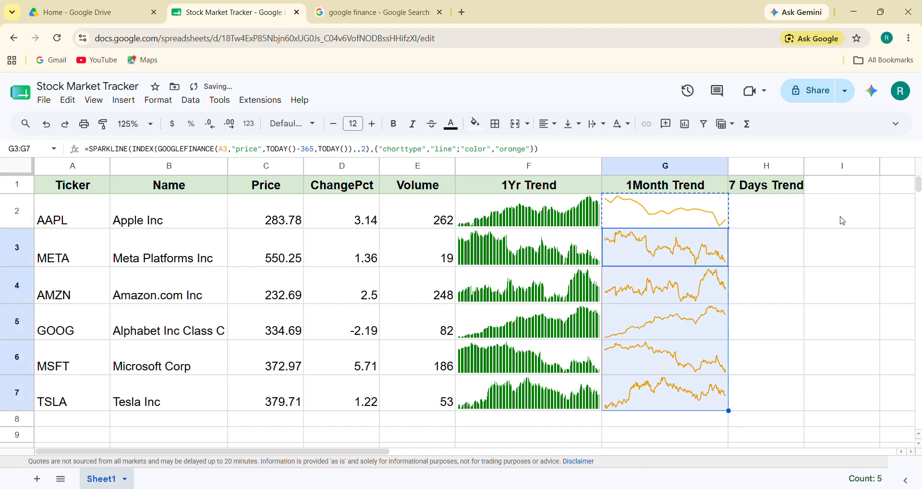
pyautogui.hotkey('ctrl', 'v')
pyautogui.press('Up')
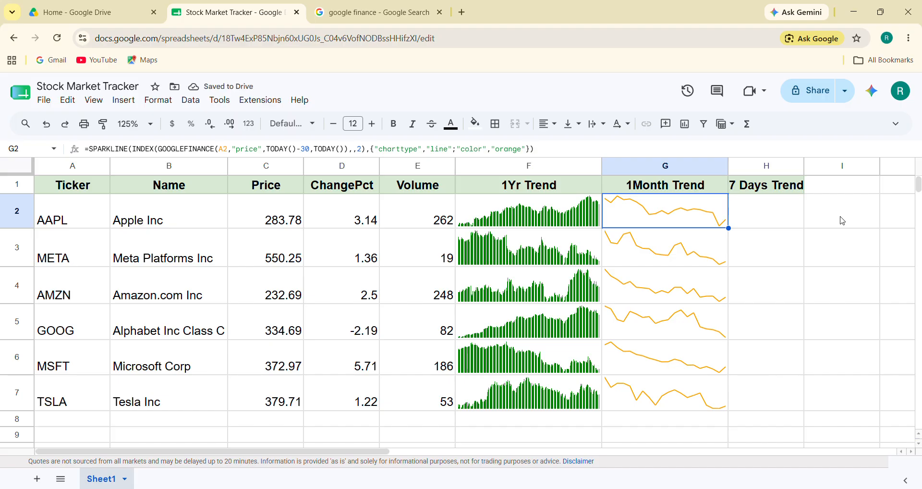
# Paste the G2 sparkline formula into H2 and change its ticker reference to A2
pyautogui.press('Right')
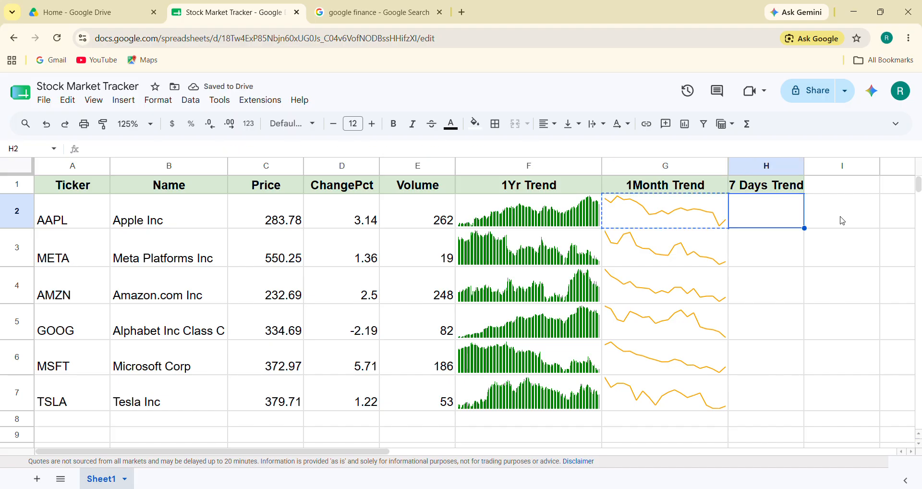
pyautogui.hotkey('ctrl', 'v')
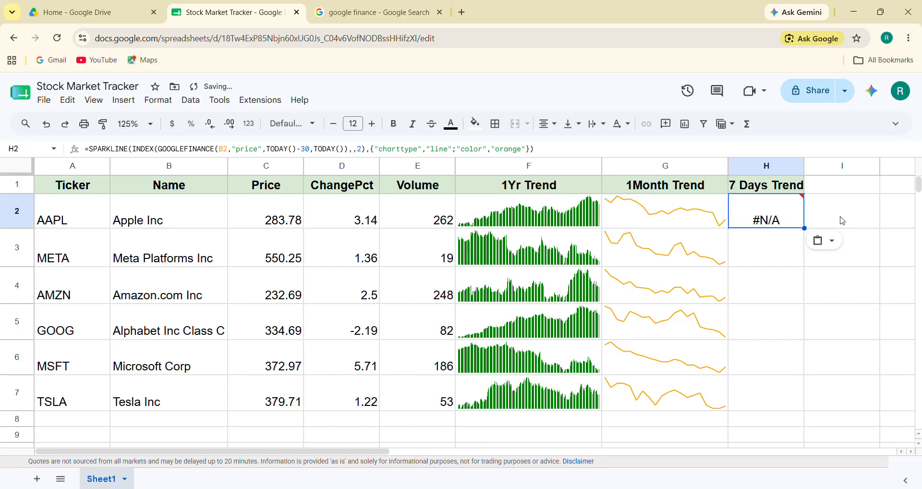
pyautogui.press('Return')
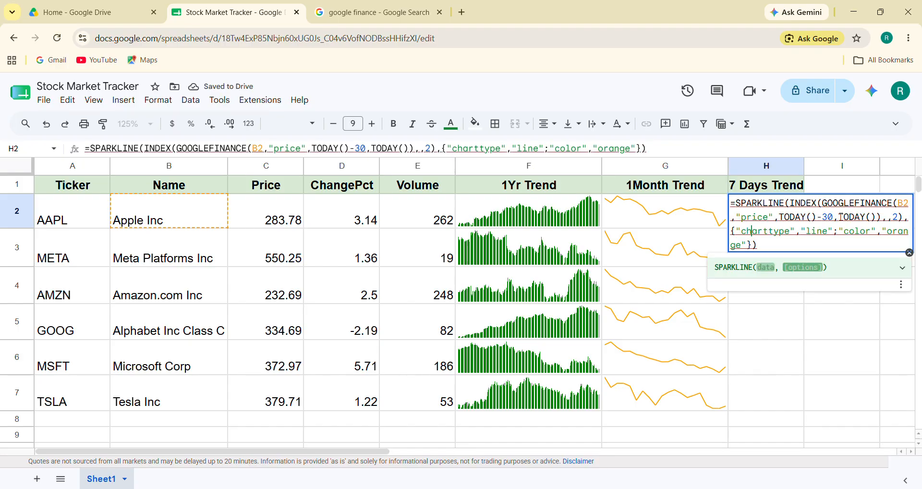
pyautogui.doubleClick(899, 206)
pyautogui.write('A2')
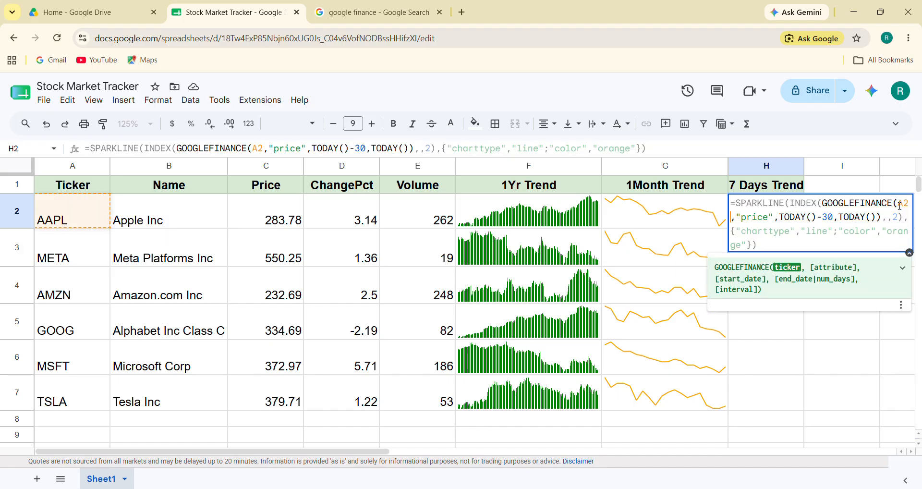
# Set the start date offset in the H2 sparkline formula to 7 days before today and enter the formula
pyautogui.press('Right')
pyautogui.press('Right')
pyautogui.press('Right')
pyautogui.press('Right')
pyautogui.press('Right')
pyautogui.press('Right')
pyautogui.press('Right')
pyautogui.press('Right')
pyautogui.press('Right')
pyautogui.press('Right')
pyautogui.press('Right')
pyautogui.press('Right')
pyautogui.press('Right')
pyautogui.press('Right')
pyautogui.press('Right')
pyautogui.press('Right')
pyautogui.hotkey('shift', 'Right')
pyautogui.hotkey('shift', 'Right')
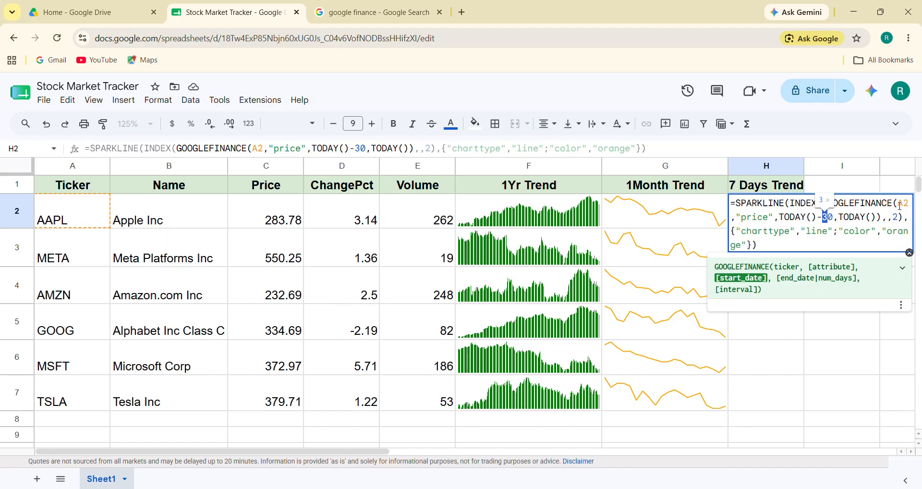
pyautogui.write('7')
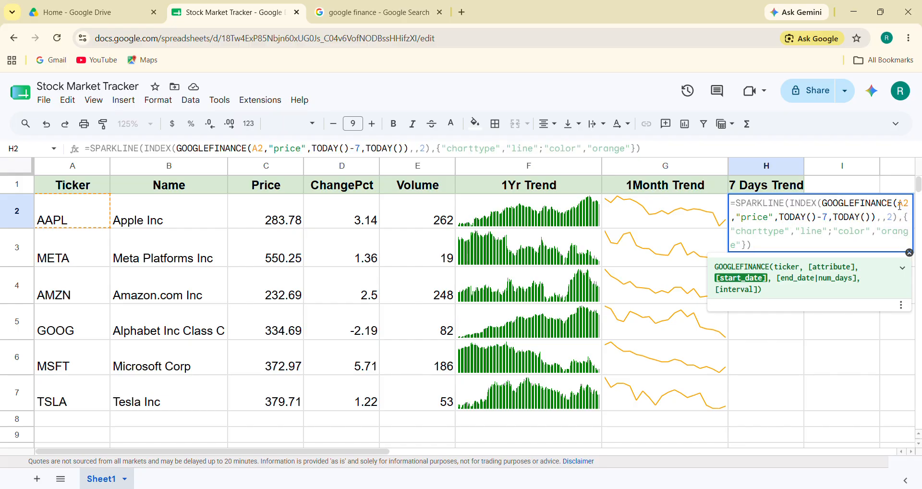
pyautogui.hotkey('ctrl', 'Return')
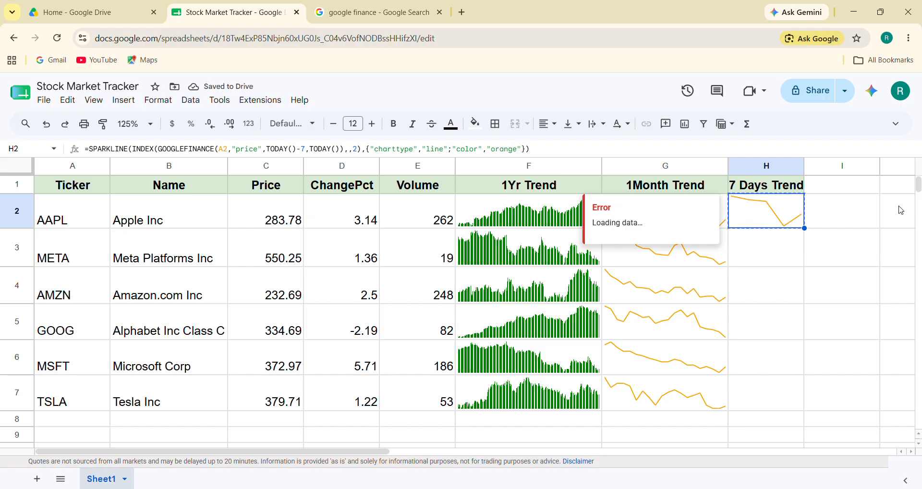
# Copy the orange 7-day sparkline formula from H2 into H3:H7
pyautogui.press('Down')
pyautogui.hotkey('shift', 'Down')
pyautogui.hotkey('shift', 'Down')
pyautogui.hotkey('shift', 'Down')
pyautogui.hotkey('shift', 'Down')
pyautogui.hotkey('ctrl', 'v')
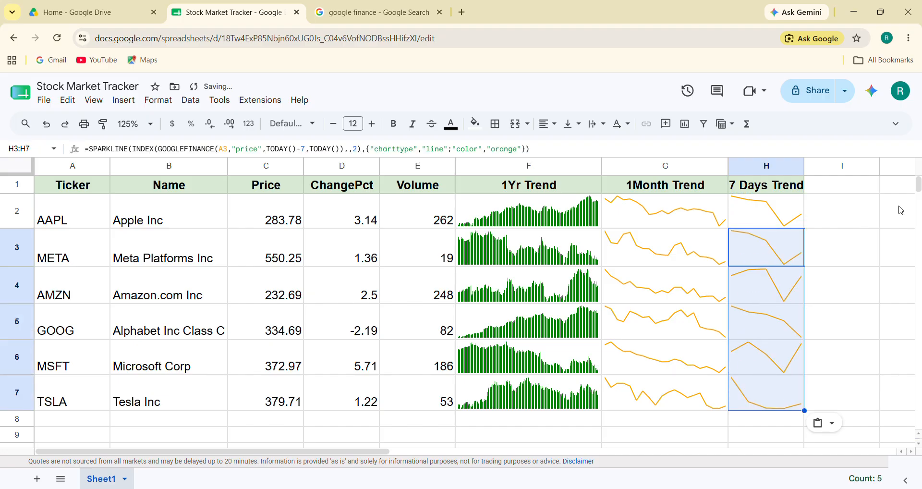
pyautogui.press('Up')
pyautogui.press('Down')
pyautogui.press('Down')
pyautogui.press('Up')
pyautogui.press('Up')
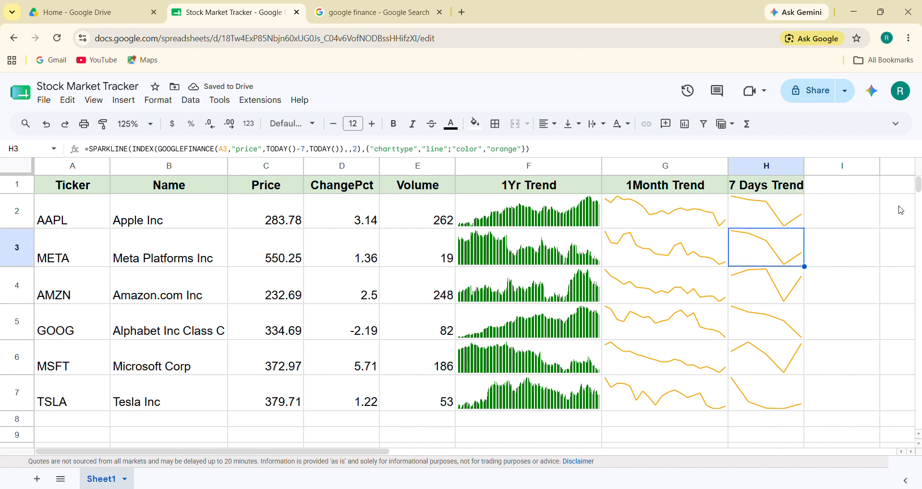
# Set the color in the H2 sparkline options to "red" and enter the formula
pyautogui.press('Return')
pyautogui.press('Left')
pyautogui.press('Left')
pyautogui.press('Left')
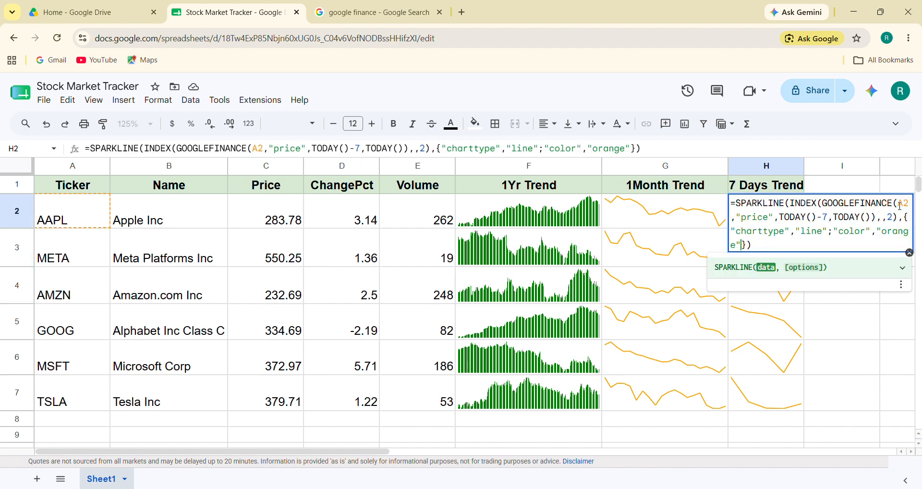
pyautogui.hotkey('shift', 'Left')
pyautogui.hotkey('shift', 'Left')
pyautogui.hotkey('shift', 'Left')
pyautogui.hotkey('shift', 'Left')
pyautogui.hotkey('shift', 'Left')
pyautogui.hotkey('shift', 'Left')
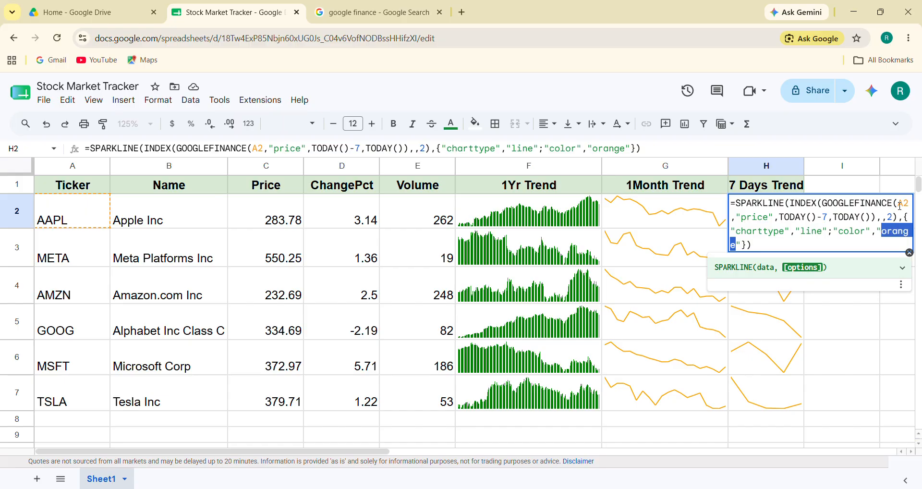
pyautogui.press('BackSpace')
pyautogui.write('red')
pyautogui.press('Return')
pyautogui.press('Up')
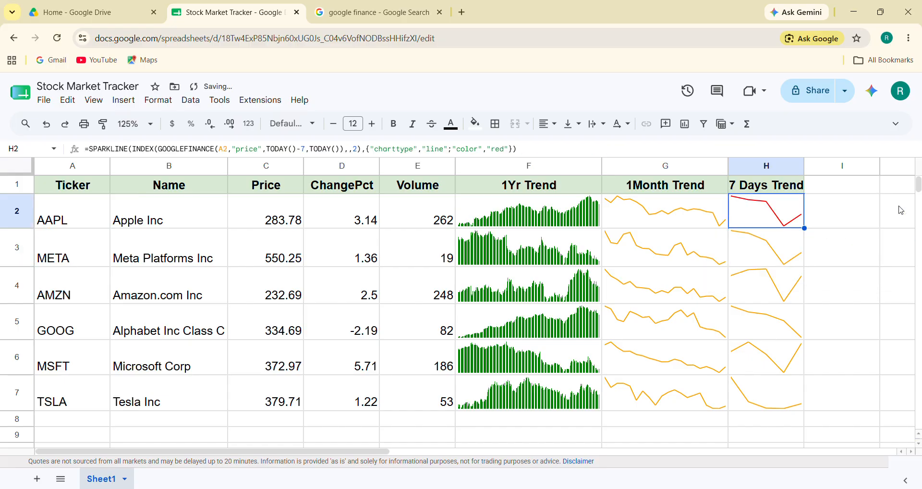
# Copy the red line sparkline formula from H2 into H3:H7
pyautogui.hotkey('ctrl', 'c')
pyautogui.press('Down')
pyautogui.hotkey('ctrl', 'shift', 'Down')
pyautogui.hotkey('ctrl', 'v')
pyautogui.press('Up')
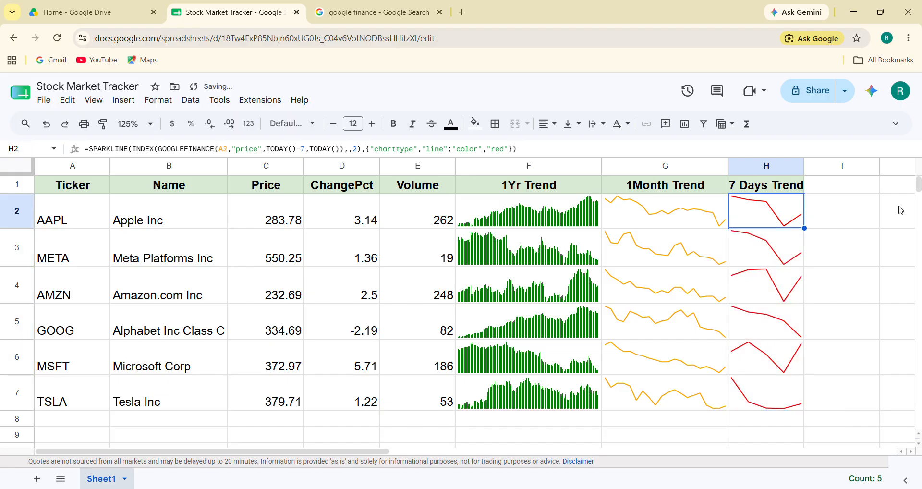
# Replace the chart type in the H2 sparkline options with "column"
pyautogui.press('Return')
pyautogui.press('Right')
pyautogui.press('Right')
pyautogui.press('Right')
pyautogui.press('Right')
pyautogui.press('Right')
pyautogui.press('Right')
pyautogui.press('Right')
pyautogui.press('Right')
pyautogui.press('Right')
pyautogui.press('Right')
pyautogui.press('Right')
pyautogui.press('Right')
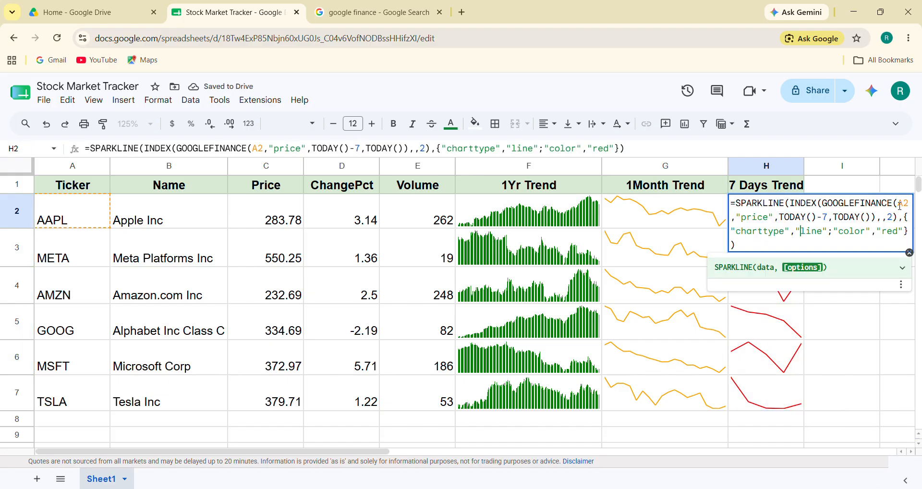
pyautogui.hotkey('shift', 'Right')
pyautogui.hotkey('shift', 'Right')
pyautogui.hotkey('shift', 'Right')
pyautogui.hotkey('shift', 'Right')
pyautogui.write('c')
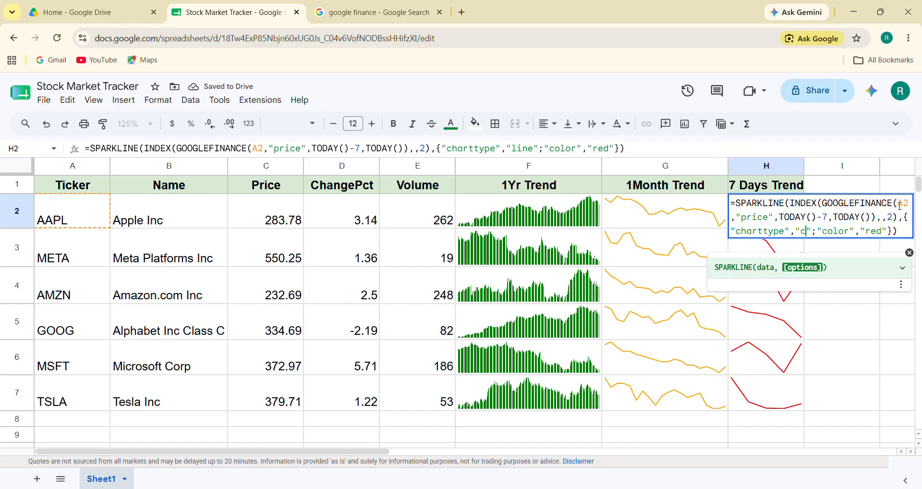
pyautogui.write('olumn')
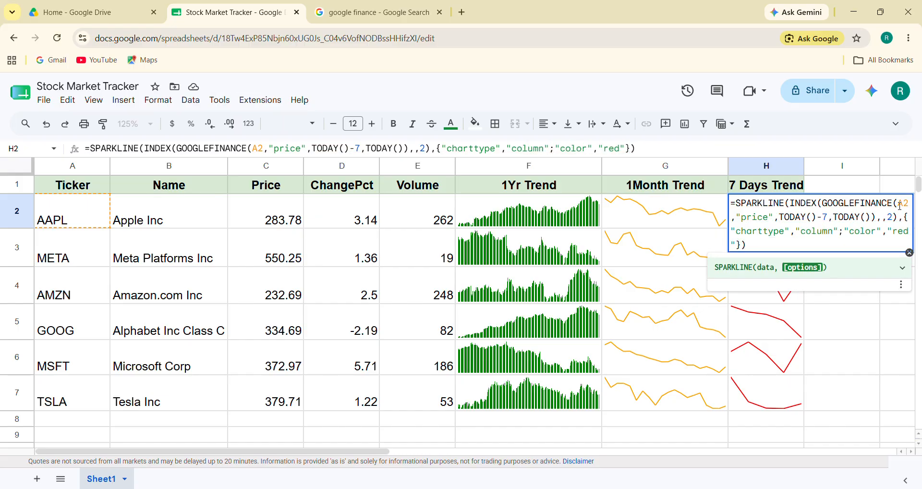
# Change the chart type in the H2 sparkline options to "bar" and enter the formula
pyautogui.press('BackSpace')
pyautogui.press('BackSpace')
pyautogui.press('BackSpace')
pyautogui.press('BackSpace')
pyautogui.press('BackSpace')
pyautogui.press('BackSpace')
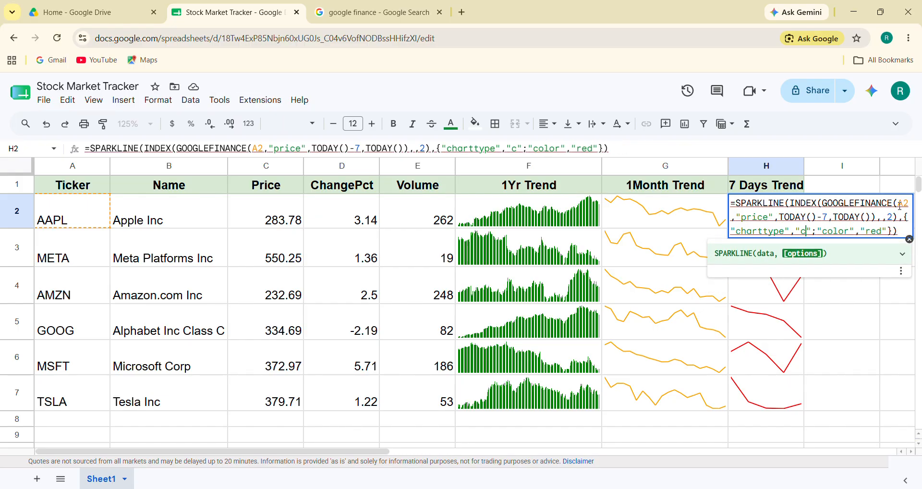
pyautogui.write('bar')
pyautogui.press('Return')
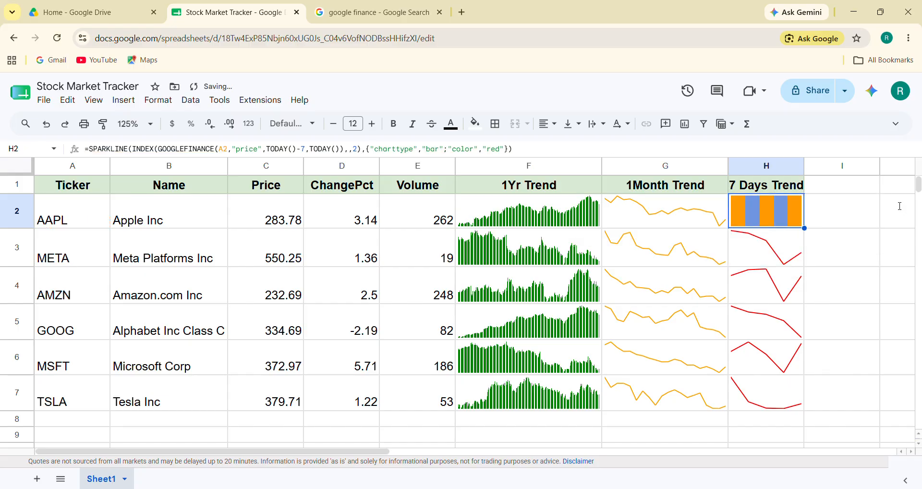
# Set the chart type in the H2 sparkline options to "column" and enter the formula
pyautogui.press('Return')
pyautogui.press('Left')
pyautogui.press('Left')
pyautogui.press('Left')
pyautogui.press('Left')
pyautogui.press('Left')
pyautogui.press('Left')
pyautogui.press('Left')
pyautogui.press('Left')
pyautogui.press('Left')
pyautogui.press('Left')
pyautogui.press('Left')
pyautogui.press('Left')
pyautogui.press('Left')
pyautogui.press('Left')
pyautogui.press('Left')
pyautogui.press('Left')
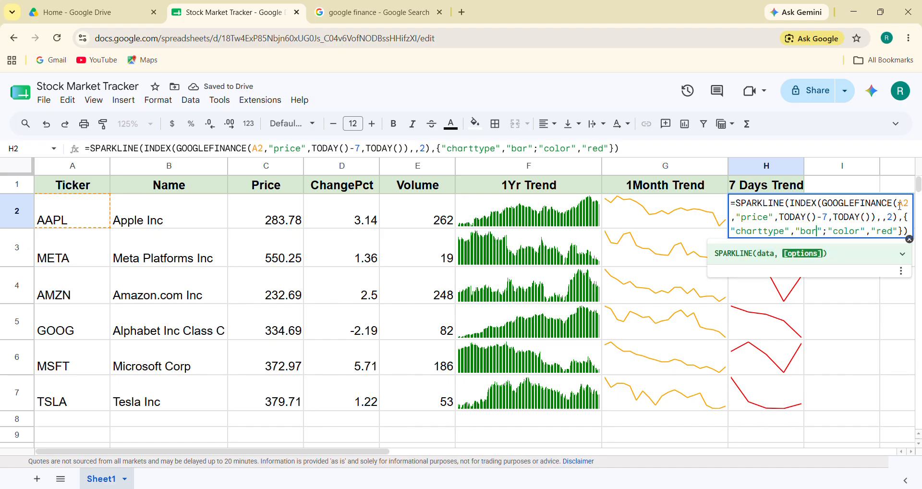
pyautogui.hotkey('shift', 'Left')
pyautogui.hotkey('shift', 'Left')
pyautogui.hotkey('shift', 'Left')
pyautogui.write('column')
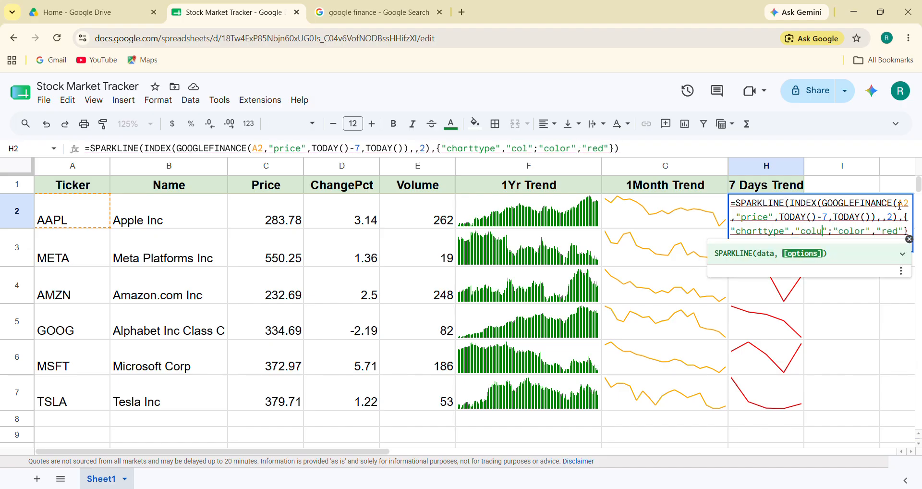
pyautogui.press('Return')
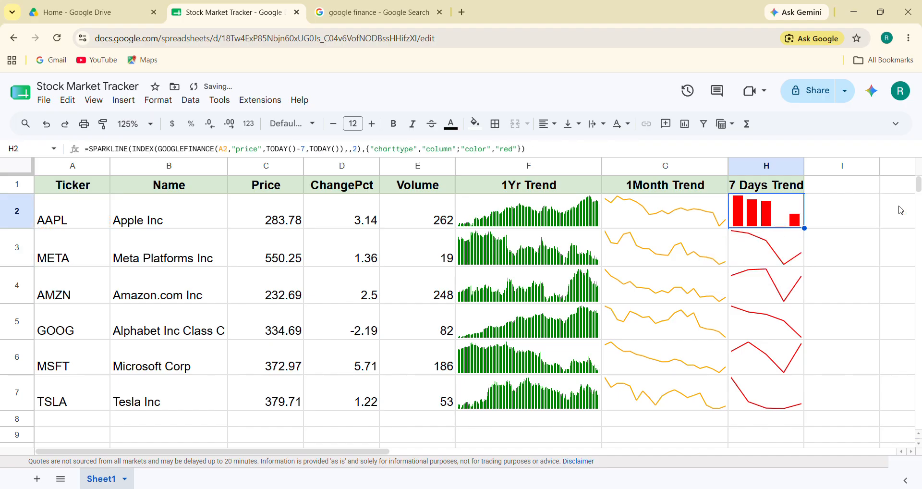
# Change the chart type in the H2 sparkline options to "line" and enter the formula
pyautogui.press('Return')
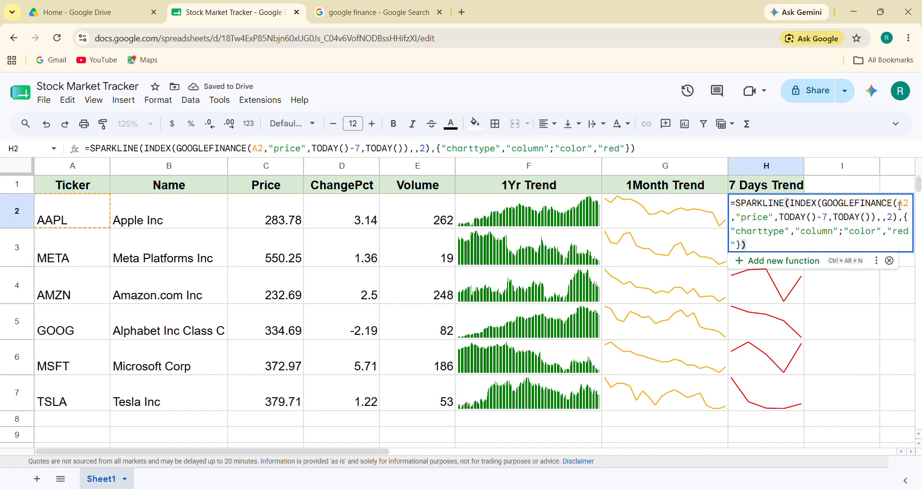
pyautogui.press('Left')
pyautogui.press('Left')
pyautogui.press('Left')
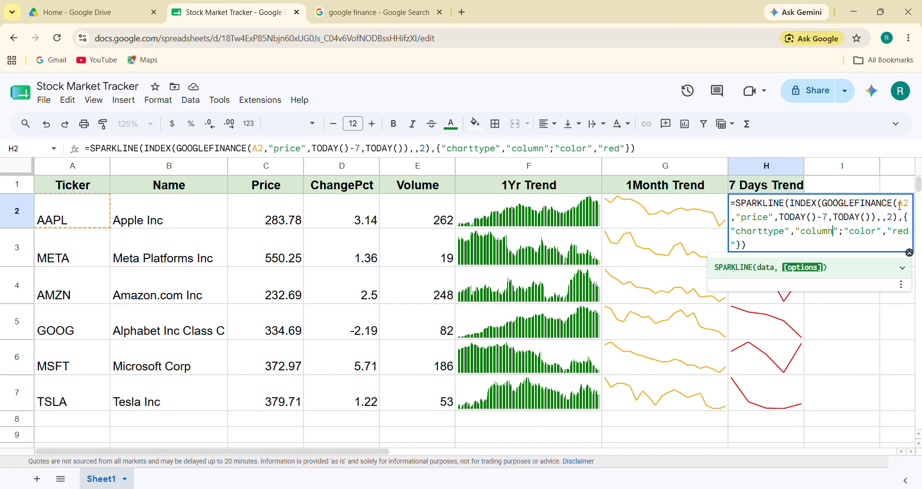
pyautogui.hotkey('shift', 'Left')
pyautogui.hotkey('shift', 'Left')
pyautogui.hotkey('shift', 'Left')
pyautogui.hotkey('shift', 'Left')
pyautogui.hotkey('shift', 'Left')
pyautogui.hotkey('shift', 'Left')
pyautogui.write('line')
pyautogui.press('Return')
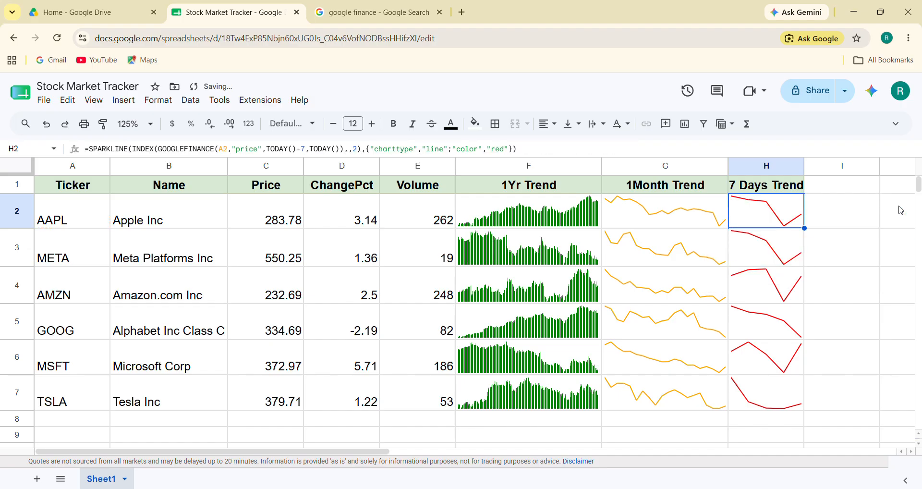
# Set the color option in the H2 sparkline formula to "blue" and enter it
pyautogui.press('Return')
pyautogui.press('Left')
pyautogui.press('Left')
pyautogui.press('Left')
pyautogui.hotkey('shift', 'Left')
pyautogui.hotkey('shift', 'Left')
pyautogui.hotkey('shift', 'Left')
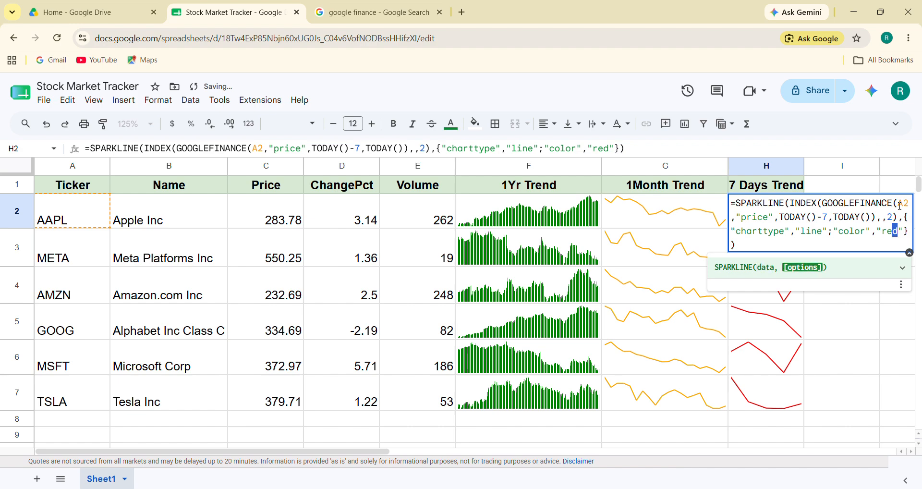
pyautogui.write('blue')
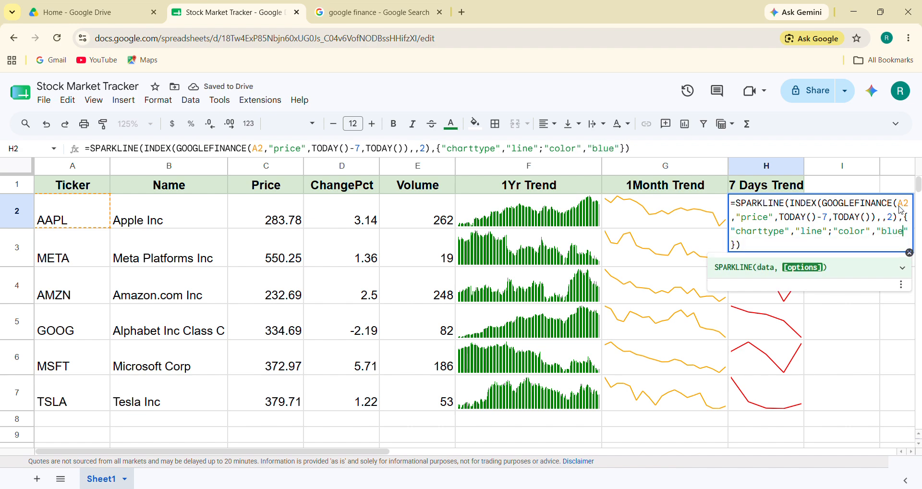
pyautogui.press('Return')
# Copy the blue line sparkline formula from H2 into H3:H7
pyautogui.press('Down')
pyautogui.hotkey('ctrl', 'shift', 'Down')
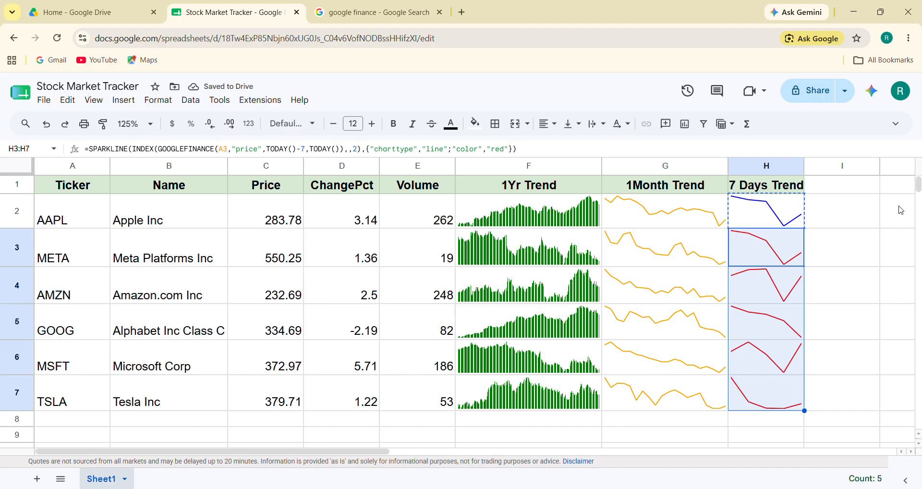
pyautogui.hotkey('ctrl', 'v')
pyautogui.hotkey('ctrl', 'Up')
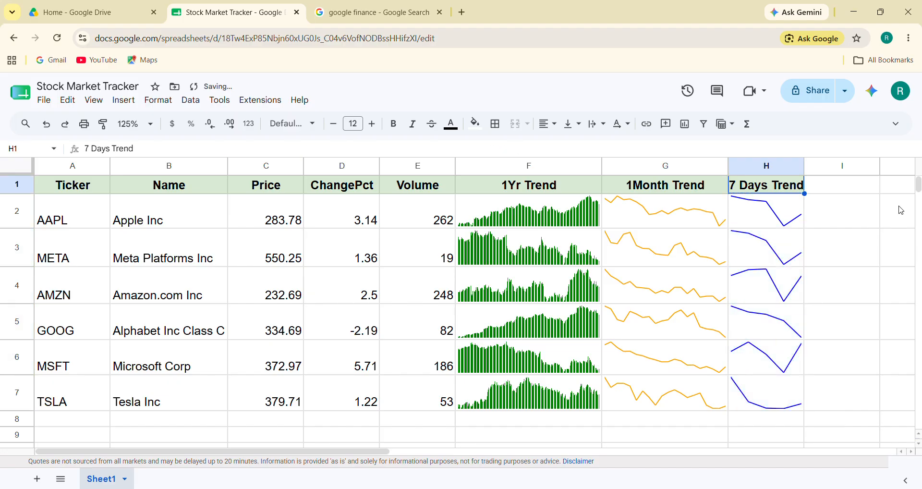
pyautogui.hotkey('ctrl', 'Left')
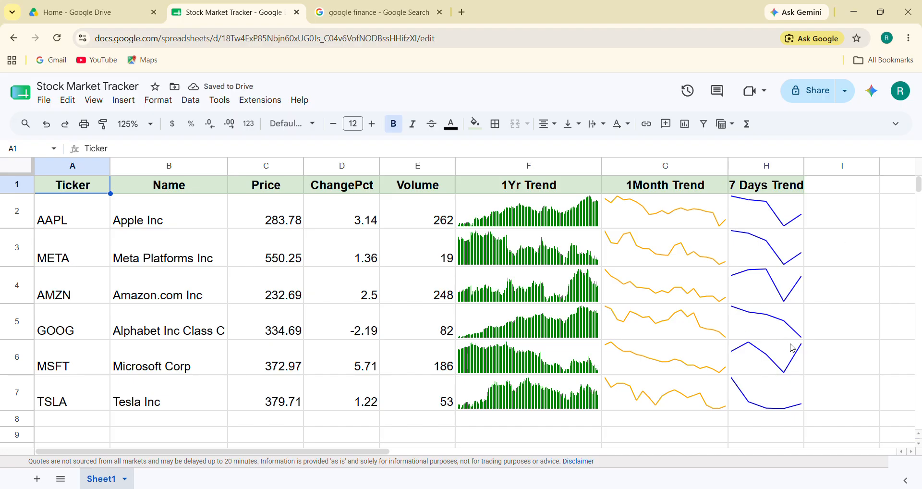
pyautogui.click(803, 386)
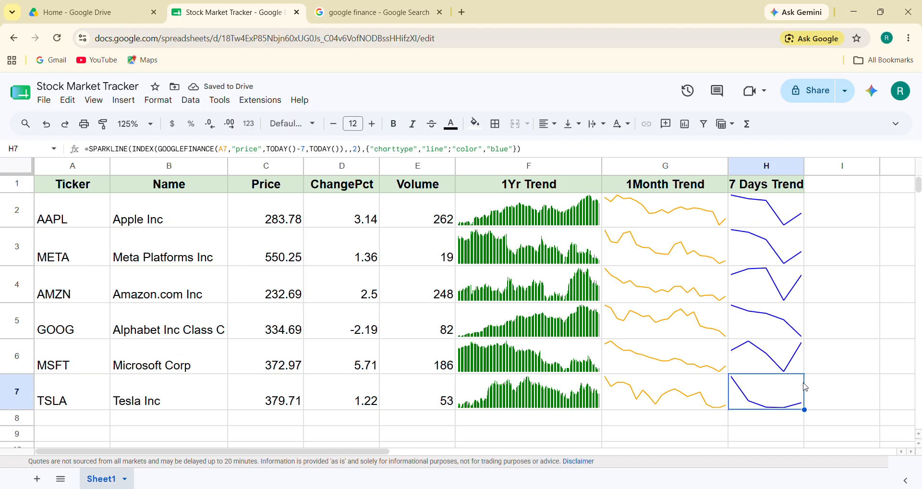